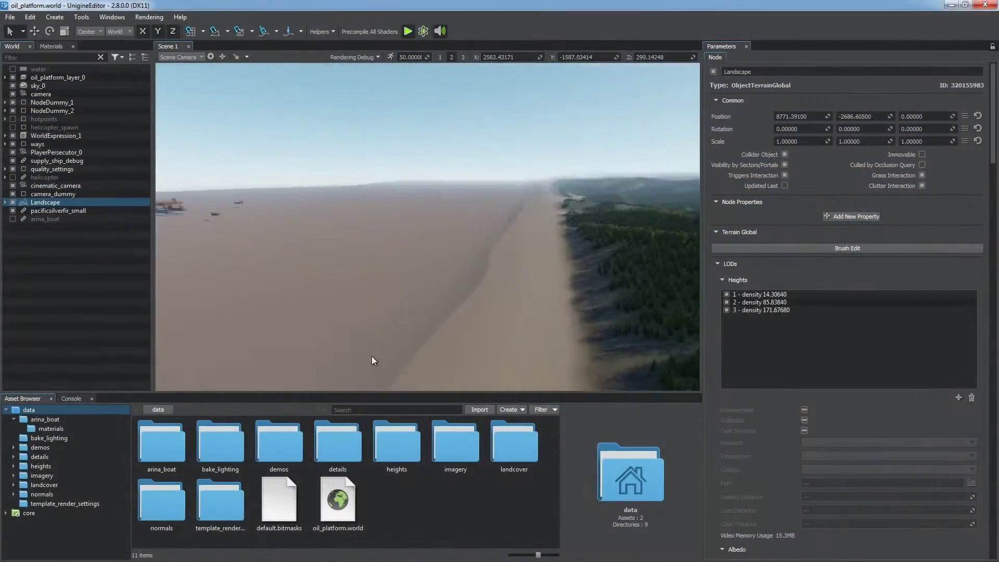
# Add a global water object to the world.
pyautogui.moveTo(366, 357); pyautogui.dragTo(383, 345, button='right')
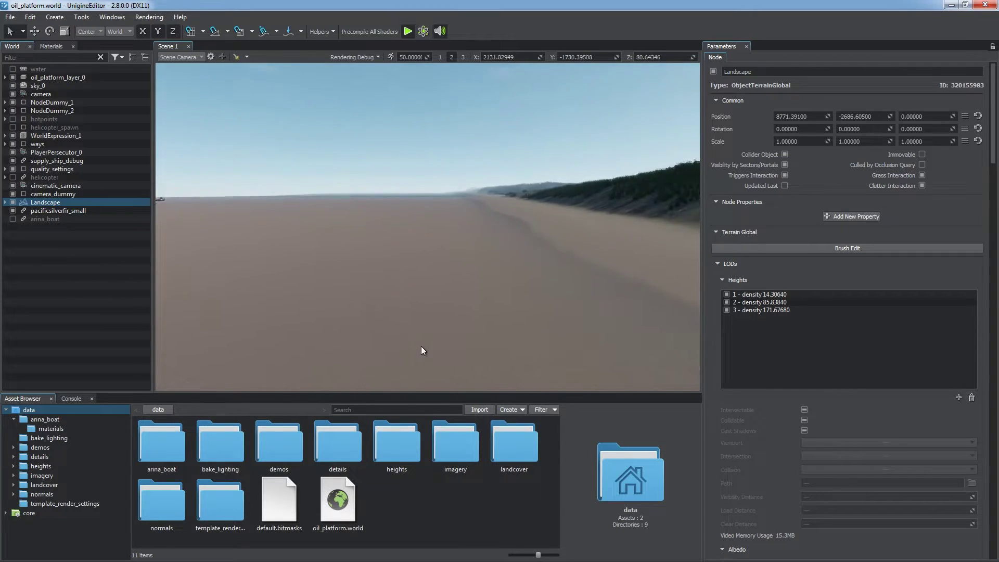
pyautogui.click(63, 19)
pyautogui.click(144, 96)
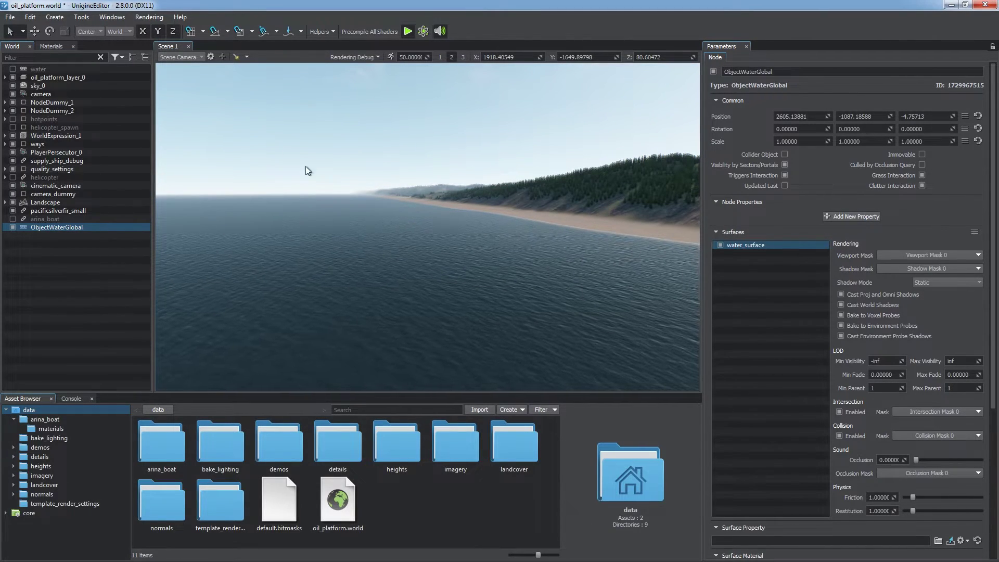
# Enable water rendering together with SSR for the water, and check the reflections near the shore.
pyautogui.click(149, 17)
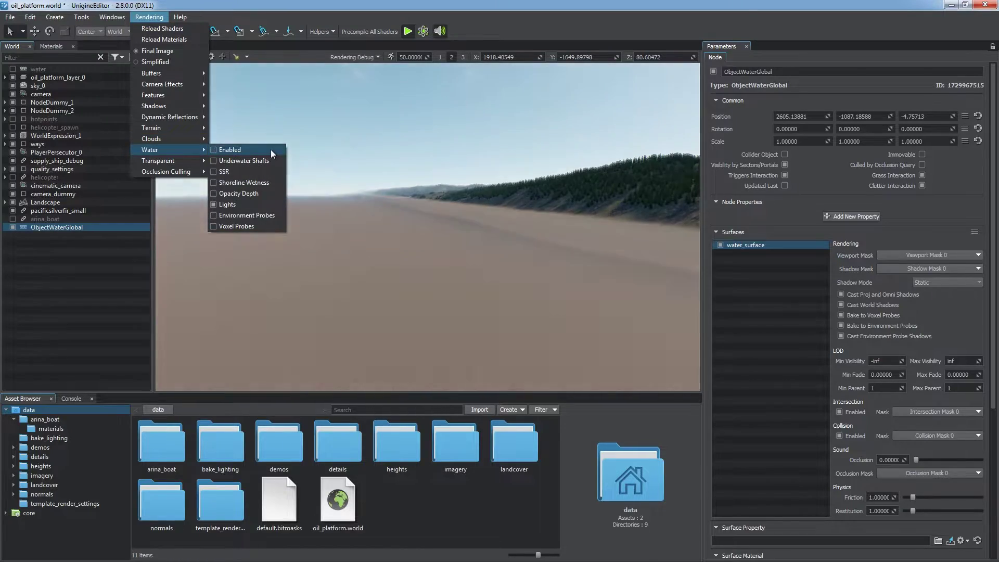
pyautogui.click(261, 170)
pyautogui.click(337, 218)
pyautogui.press('w')
pyautogui.moveTo(338, 217); pyautogui.dragTo(424, 207, button='right')
pyautogui.scroll(6, 443, 205)
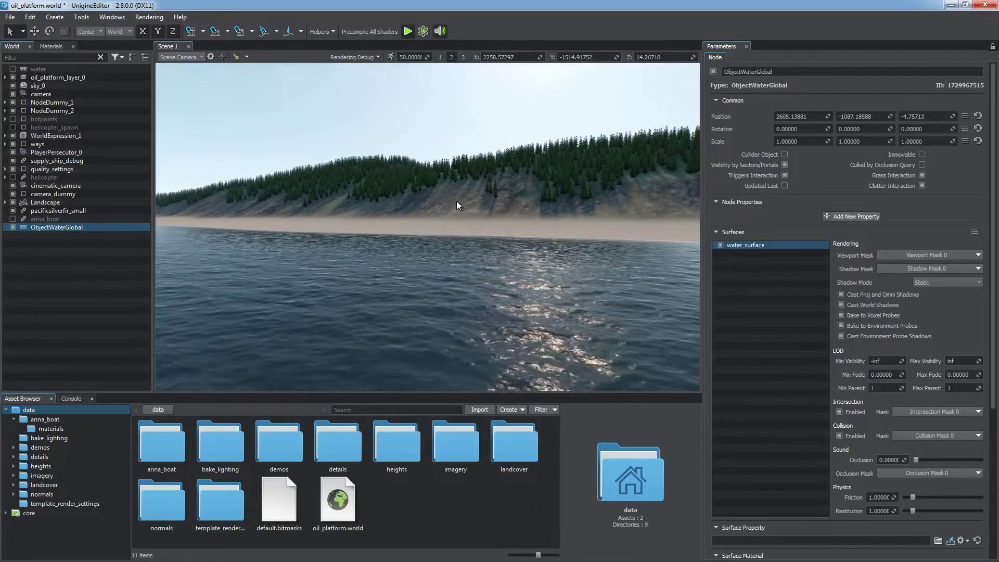
# In the water render settings, set SSR Quality to Medium and enable SSR Increased Accuracy.
pyautogui.click(112, 17)
pyautogui.click(122, 128)
pyautogui.click(728, 232)
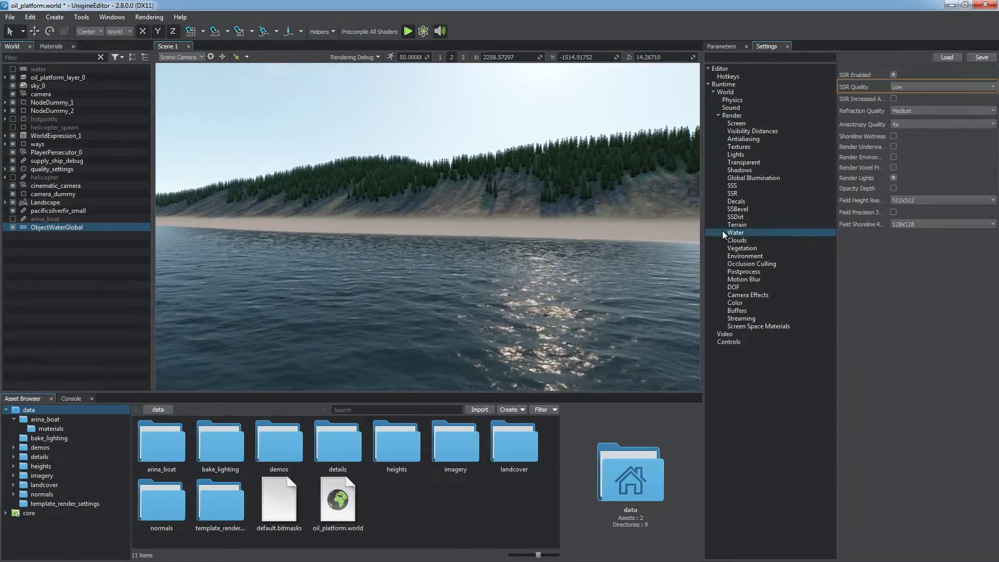
pyautogui.click(914, 86)
pyautogui.click(915, 102)
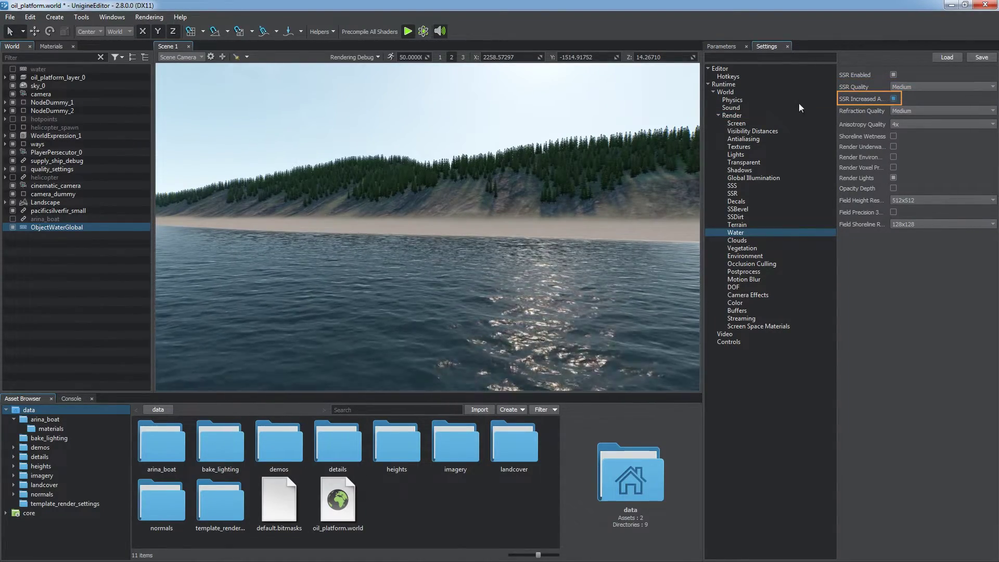
# Return to the ObjectWaterGlobal parameters and examine the material assigned to its water surface.
pyautogui.click(719, 46)
pyautogui.moveTo(664, 120); pyautogui.dragTo(435, 241, button='right')
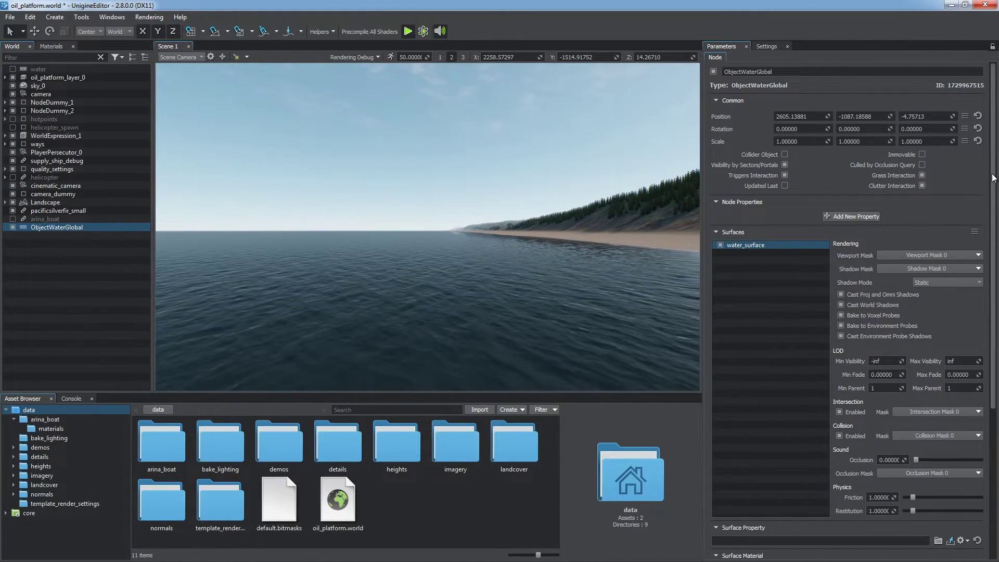
pyautogui.moveTo(992, 177); pyautogui.dragTo(990, 345)
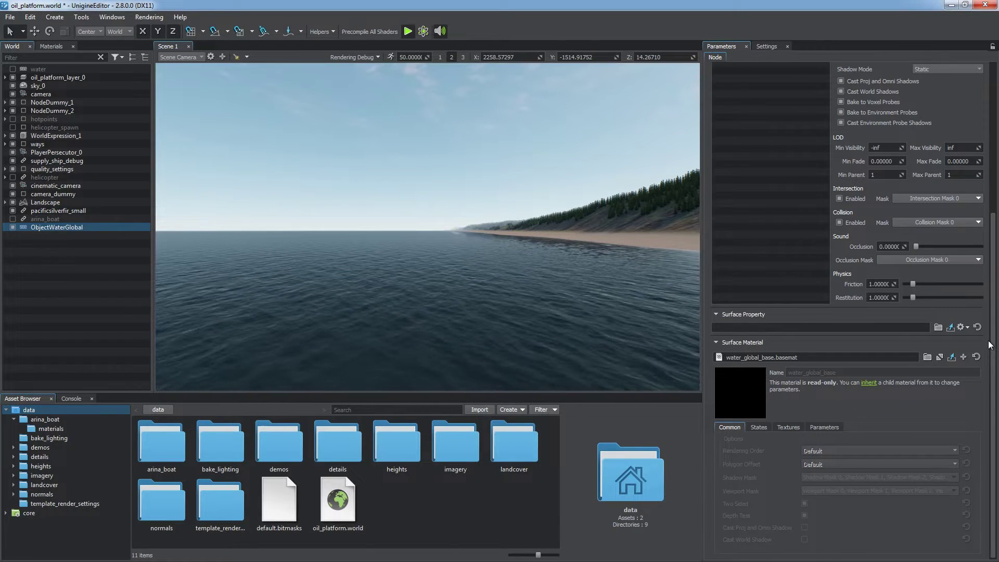
pyautogui.moveTo(673, 288); pyautogui.dragTo(510, 276, button='right')
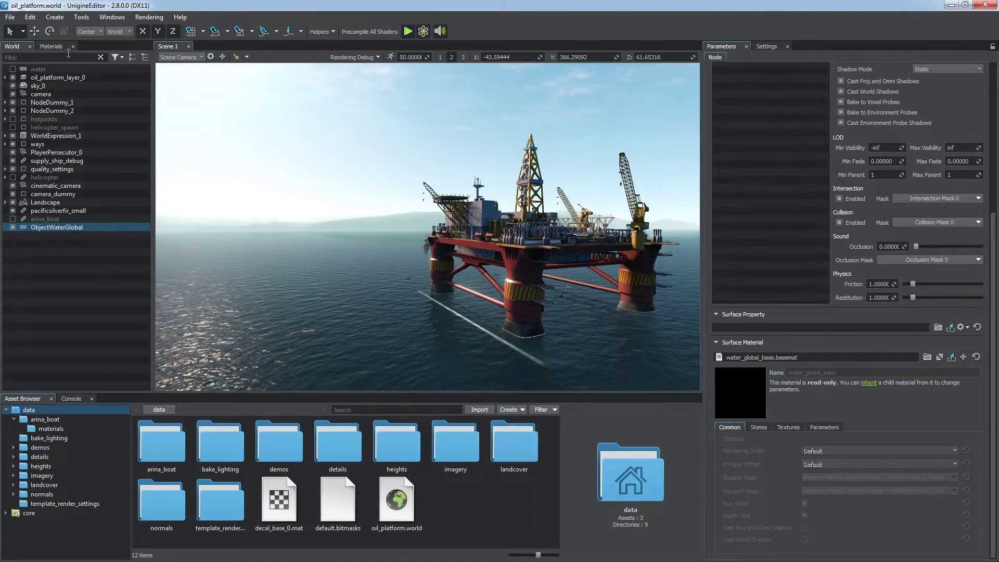
# Try the water_global_beaufort_0, water_global_beaufort_3, water_global_beaufort_7 and water_global_beaufort_12 materials on the global water in turn.
pyautogui.click(64, 47)
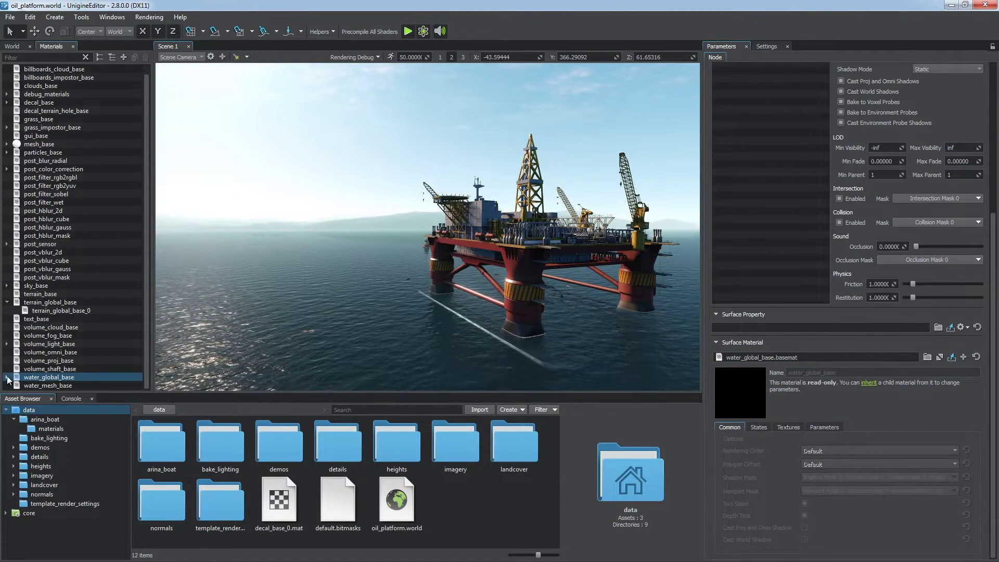
pyautogui.click(7, 378)
pyautogui.click(65, 269)
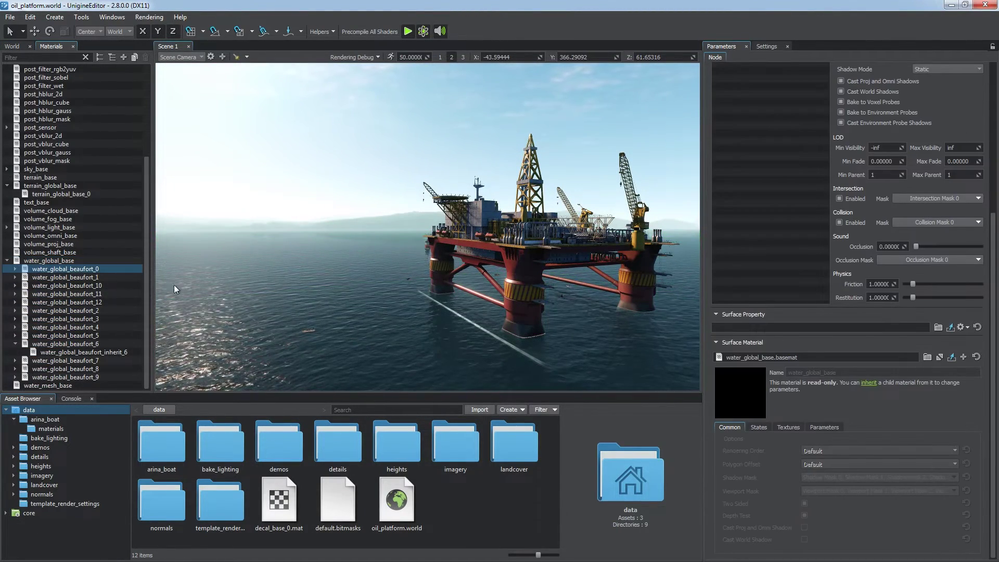
pyautogui.moveTo(203, 288); pyautogui.dragTo(202, 289)
pyautogui.moveTo(72, 319); pyautogui.dragTo(322, 320)
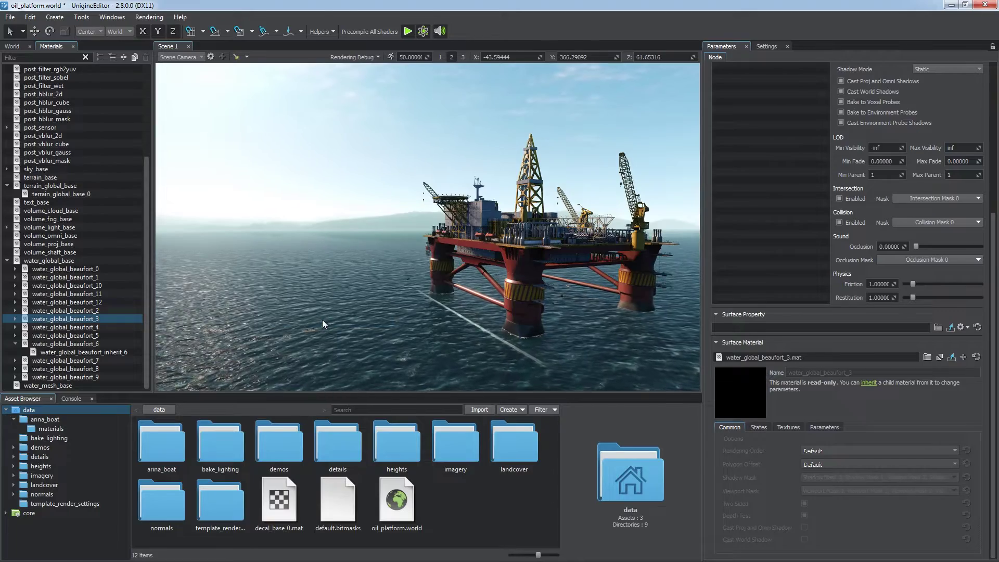
pyautogui.moveTo(68, 360); pyautogui.dragTo(288, 310)
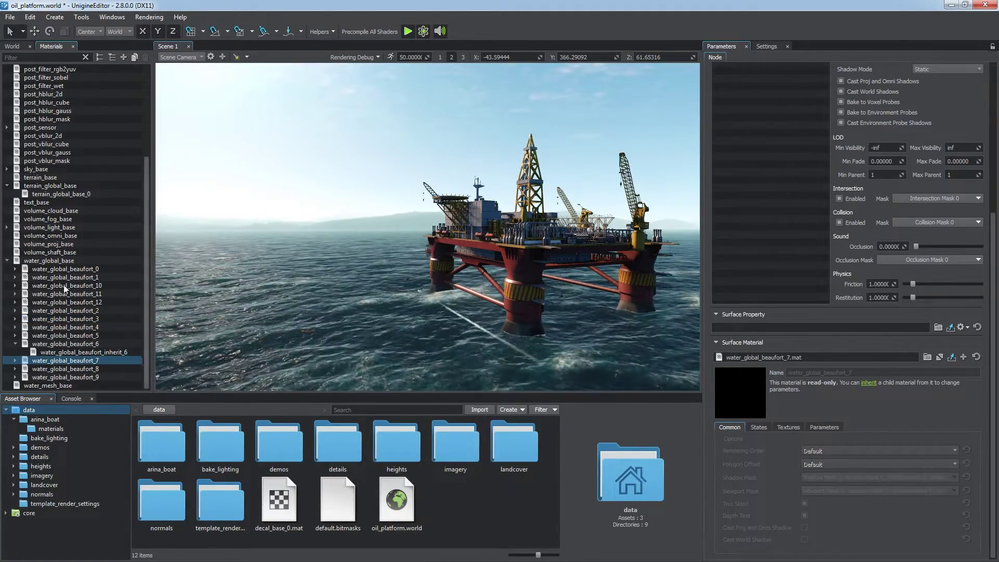
pyautogui.moveTo(67, 302); pyautogui.dragTo(350, 321)
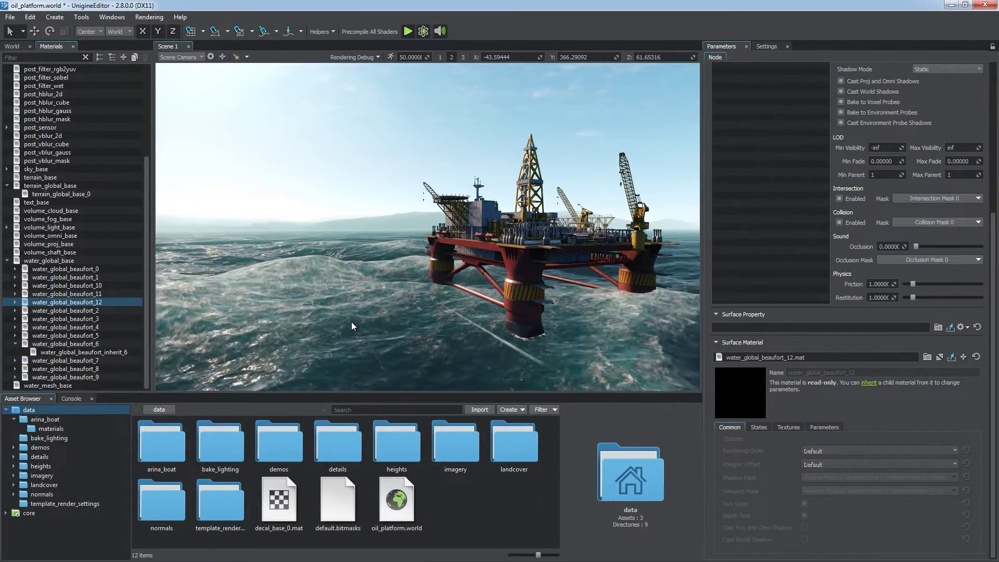
pyautogui.moveTo(351, 321); pyautogui.dragTo(447, 320, button='right')
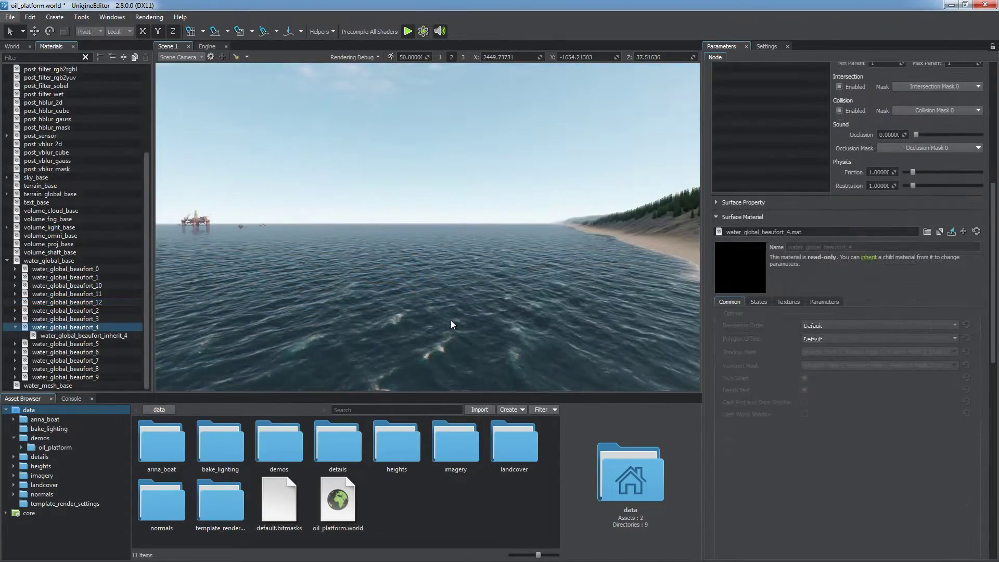
# Inherit a child material from water_global_beaufort_4 for the water surface and show its editable parameters.
pyautogui.click(873, 259)
pyautogui.click(824, 301)
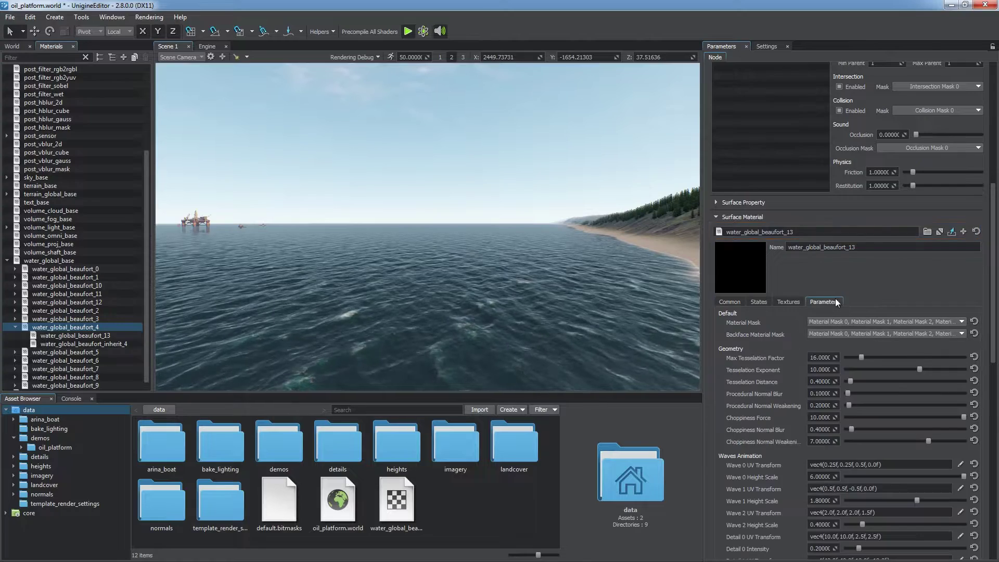
pyautogui.scroll(-5, 978, 317)
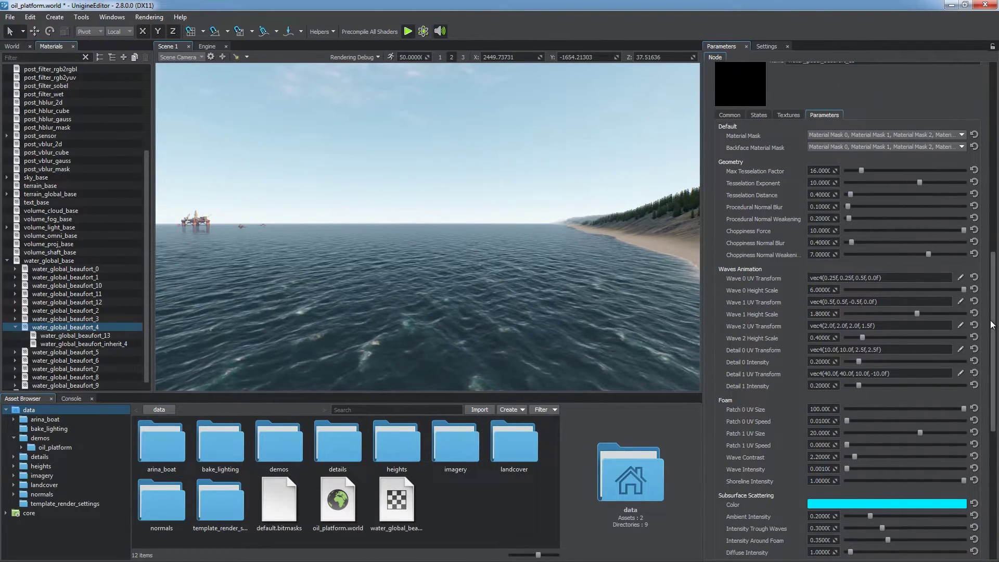
pyautogui.moveTo(993, 325); pyautogui.dragTo(993, 257)
# Examine the child material's Material Mask options and the water decal types available for creation.
pyautogui.click(956, 324)
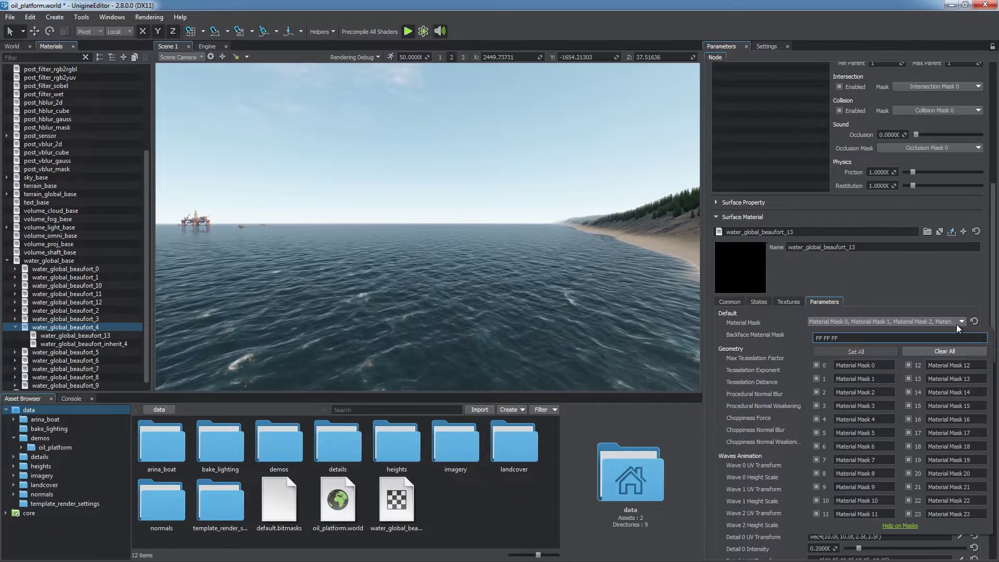
pyautogui.click(956, 323)
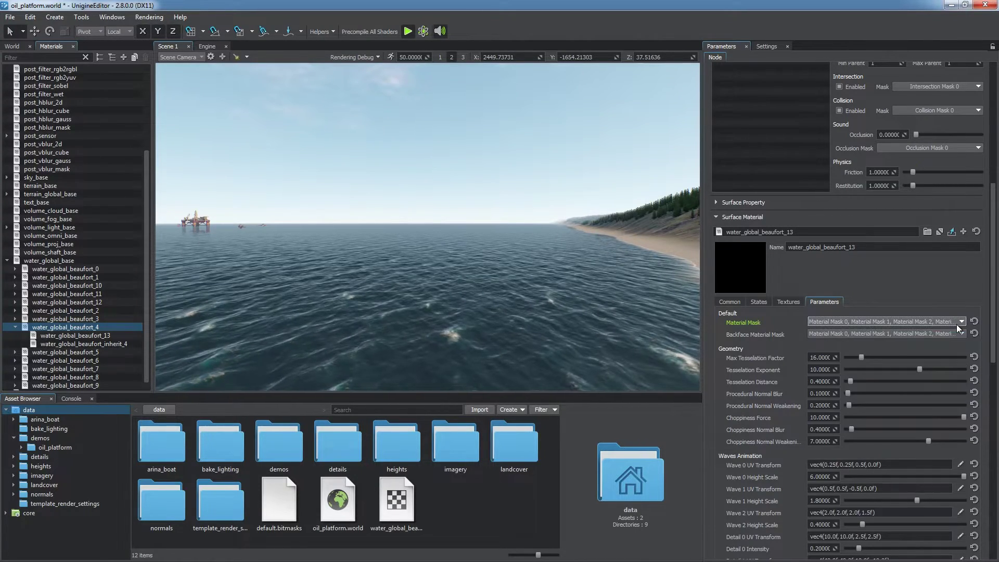
pyautogui.rightClick(476, 223)
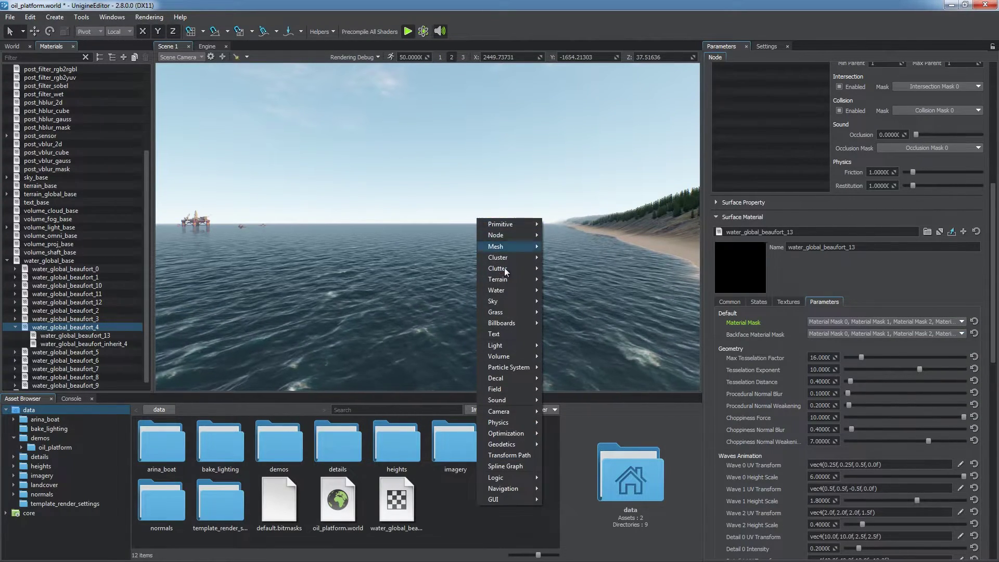
pyautogui.moveTo(516, 292)
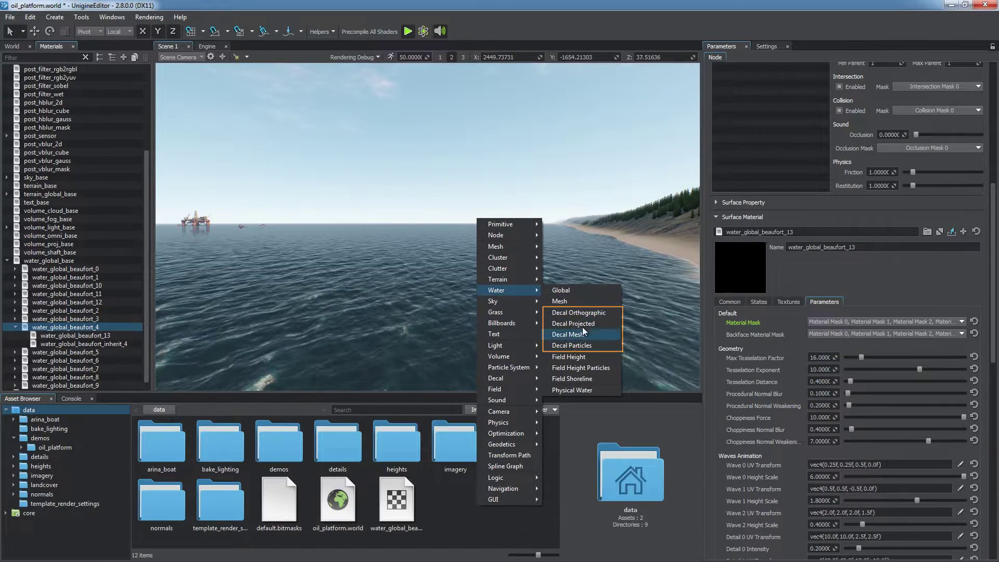
pyautogui.click(963, 289)
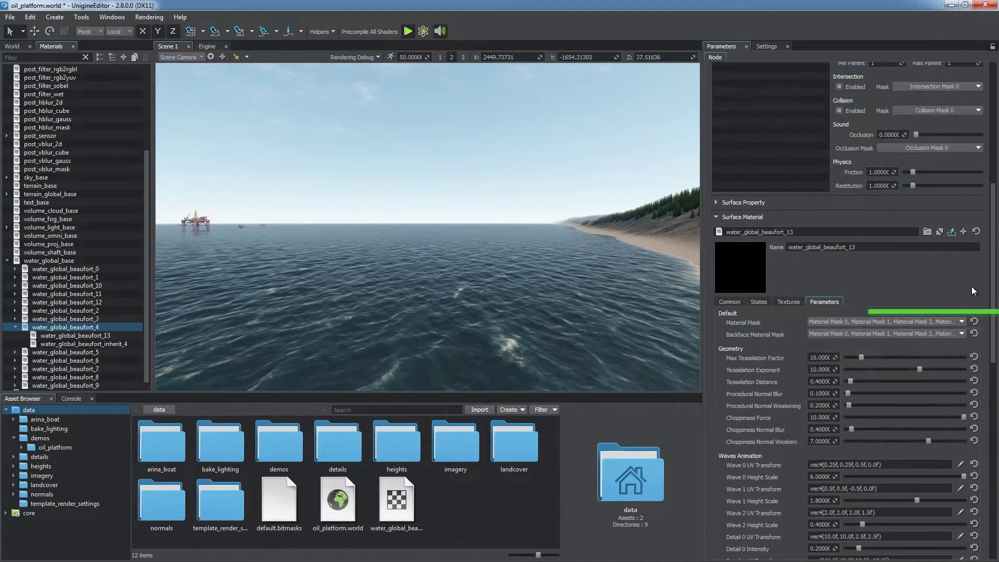
# Turn on the wireframe display to show the water surface's geometry.
pyautogui.scroll(-3, 994, 267)
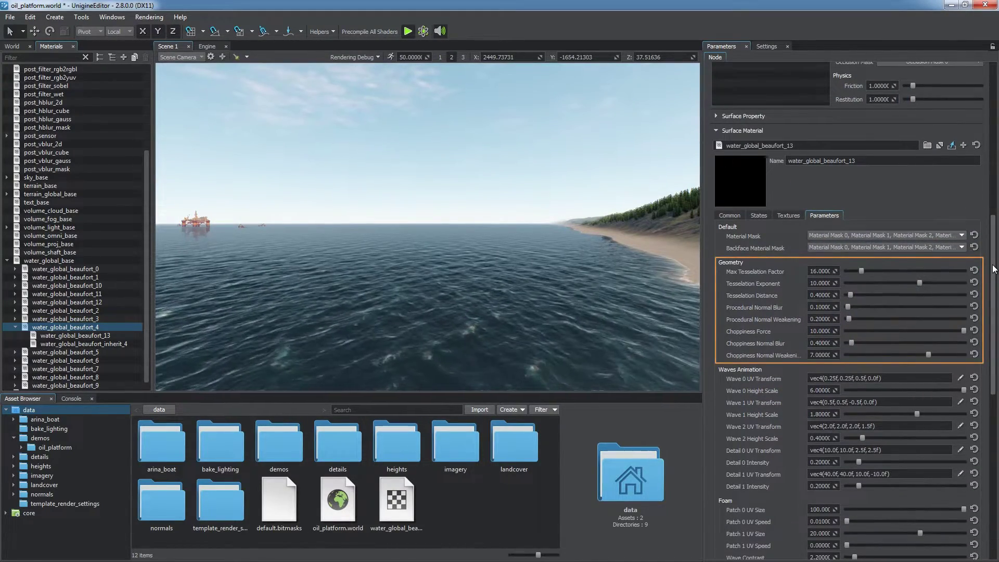
pyautogui.click(362, 57)
pyautogui.click(359, 184)
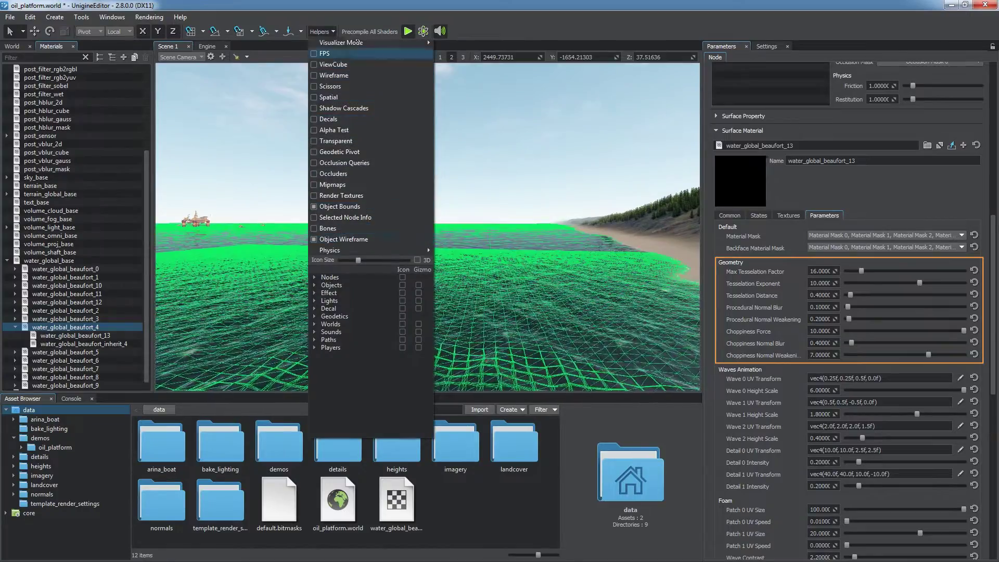
# Set the water material's Max Tesselation Factor to about 28.19 and Tesselation Exponent to about 6.40.
pyautogui.moveTo(861, 271)
pyautogui.mouseDown()
pyautogui.moveTo(871, 274)
pyautogui.moveTo(862, 273)
pyautogui.mouseUp()
pyautogui.moveTo(616, 267); pyautogui.dragTo(613, 270, button='right')
pyautogui.press('q')
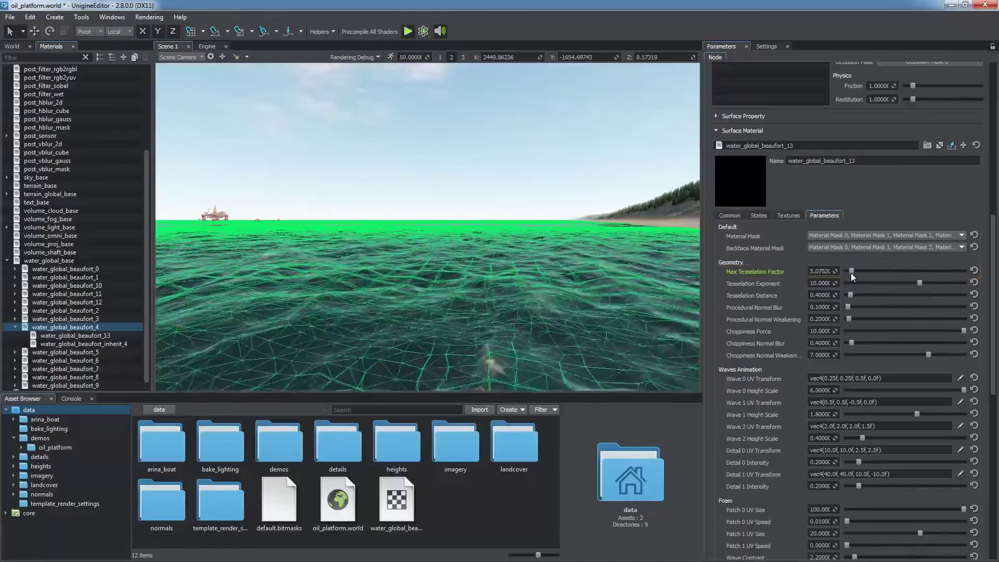
pyautogui.moveTo(861, 271); pyautogui.dragTo(890, 296)
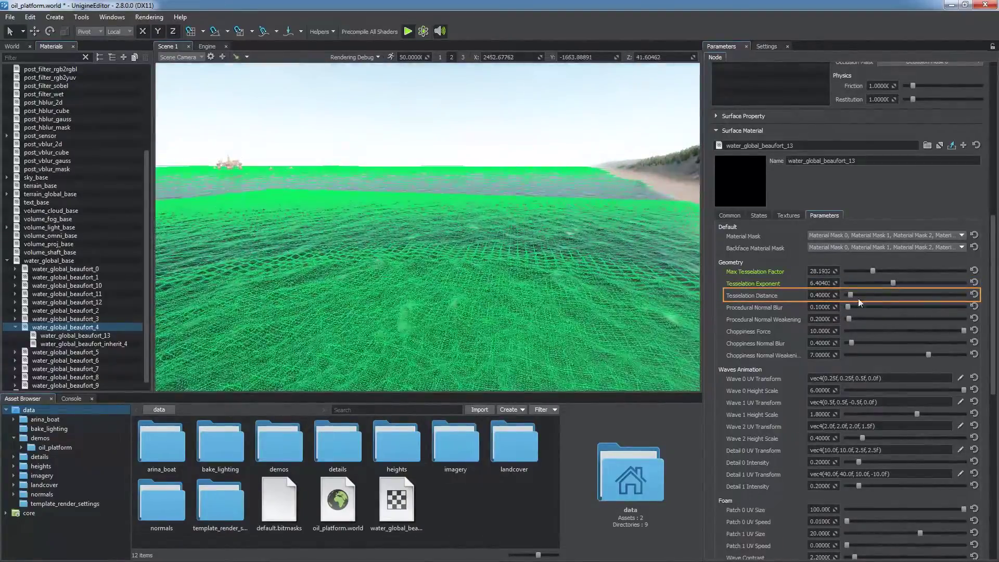
# Set the Tesselation Distance to about 0.49 and turn off the wireframe display.
pyautogui.moveTo(851, 296)
pyautogui.mouseDown()
pyautogui.moveTo(867, 293)
pyautogui.moveTo(851, 296)
pyautogui.mouseUp()
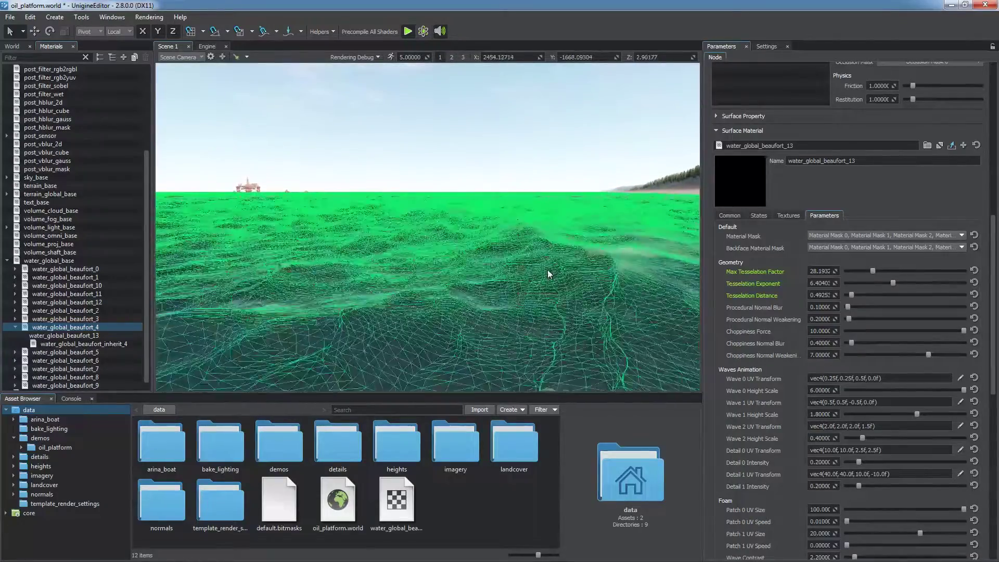
pyautogui.click(320, 31)
pyautogui.click(334, 75)
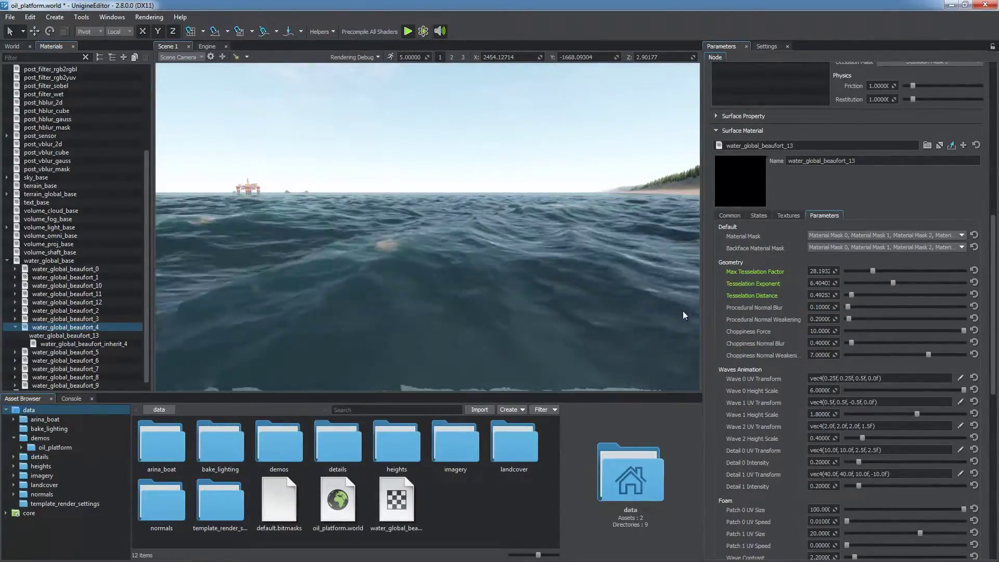
# Try different Procedural Normal Blur and Procedural Normal Weakening values, and undo the change.
pyautogui.moveTo(848, 307); pyautogui.dragTo(847, 320)
pyautogui.hotkey('ctrl', 'z')
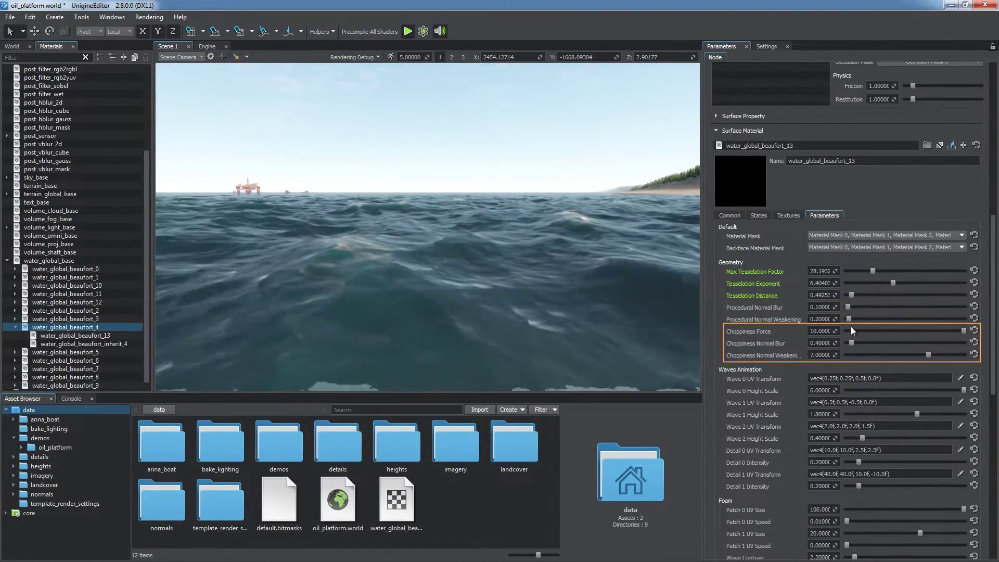
# Set the Choppiness Normal Weakening to about 2.82 and toggle the material's Choppy Waves state.
pyautogui.moveTo(454, 280); pyautogui.dragTo(451, 306, button='right')
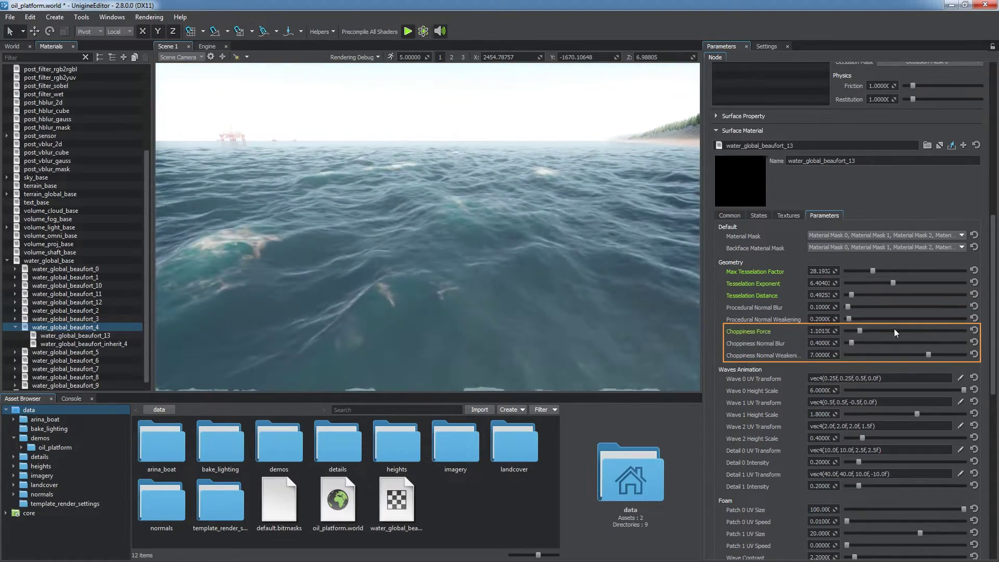
pyautogui.scroll(-1, 984, 349)
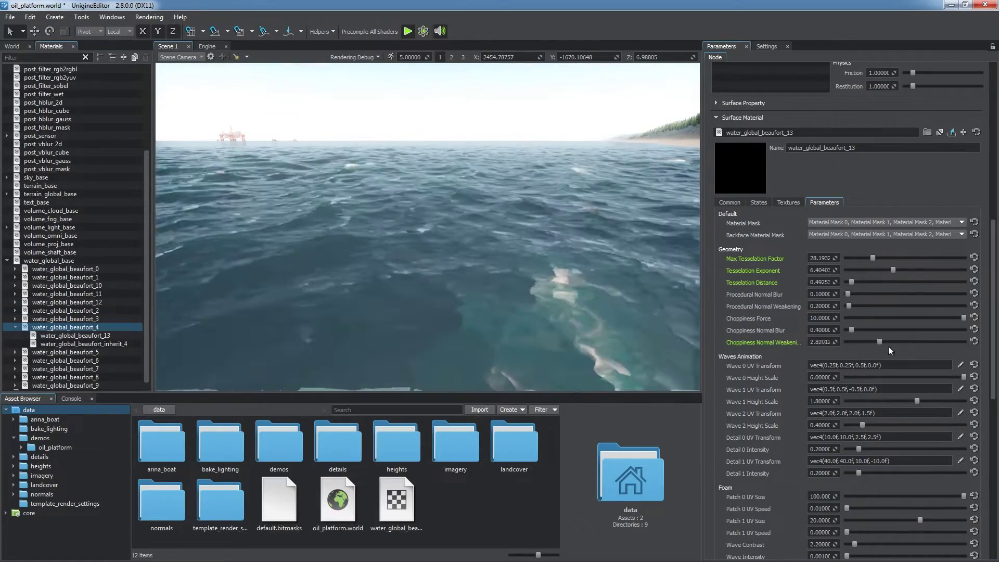
pyautogui.click(758, 202)
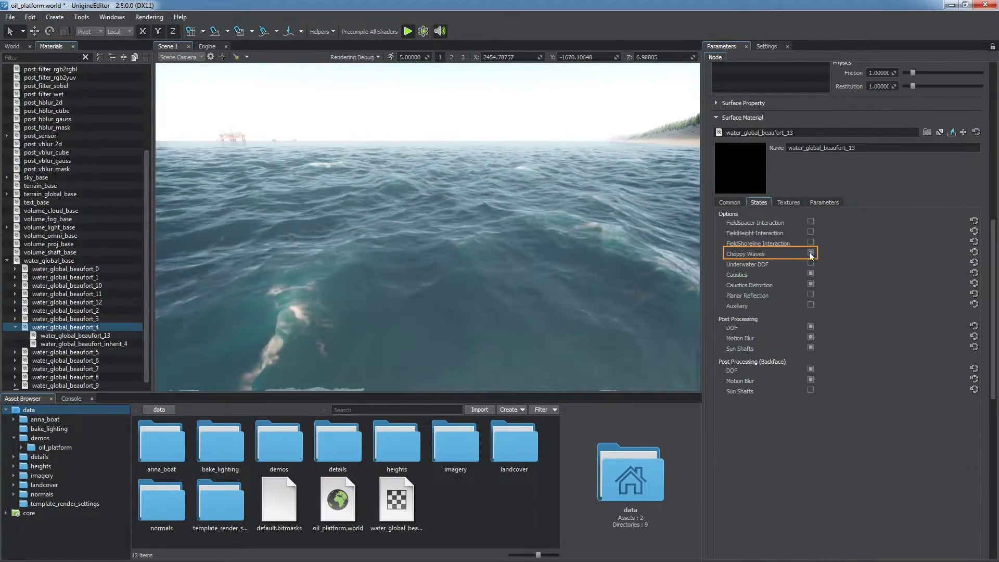
pyautogui.click(810, 253)
# Replace the water material's Height texture with curl_noise.dds.
pyautogui.click(792, 202)
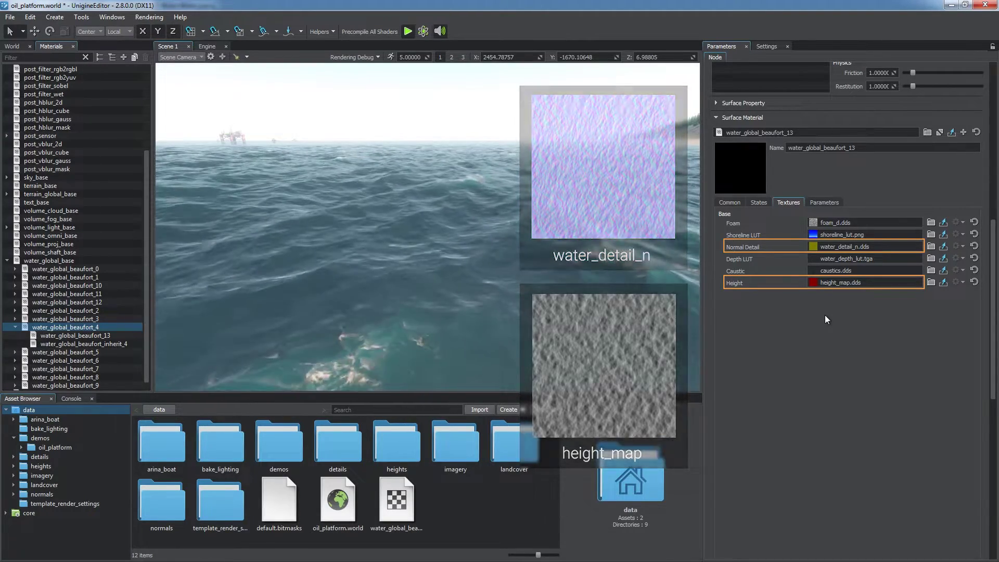
pyautogui.moveTo(864, 283); pyautogui.dragTo(806, 280)
pyautogui.write('cu')
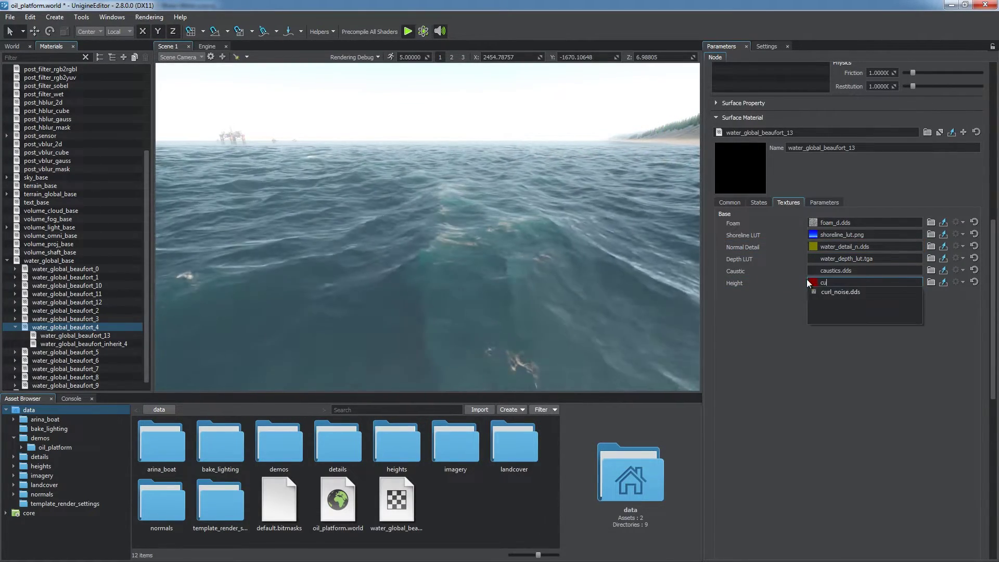
pyautogui.click(832, 292)
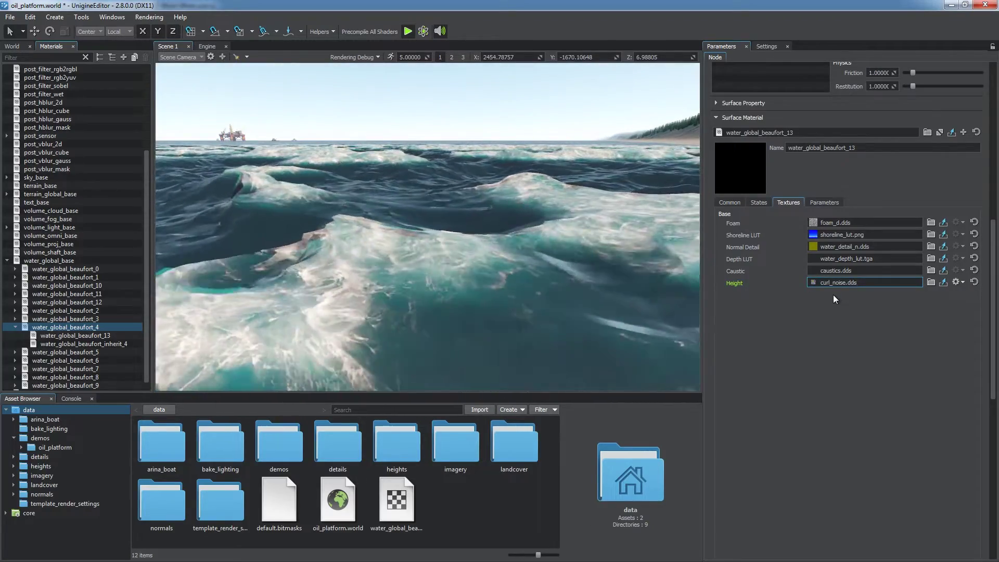
# Restore the default Height texture and set the Wave 1 and Wave 2 Height Scales and both Detail Intensities to 0.
pyautogui.click(975, 282)
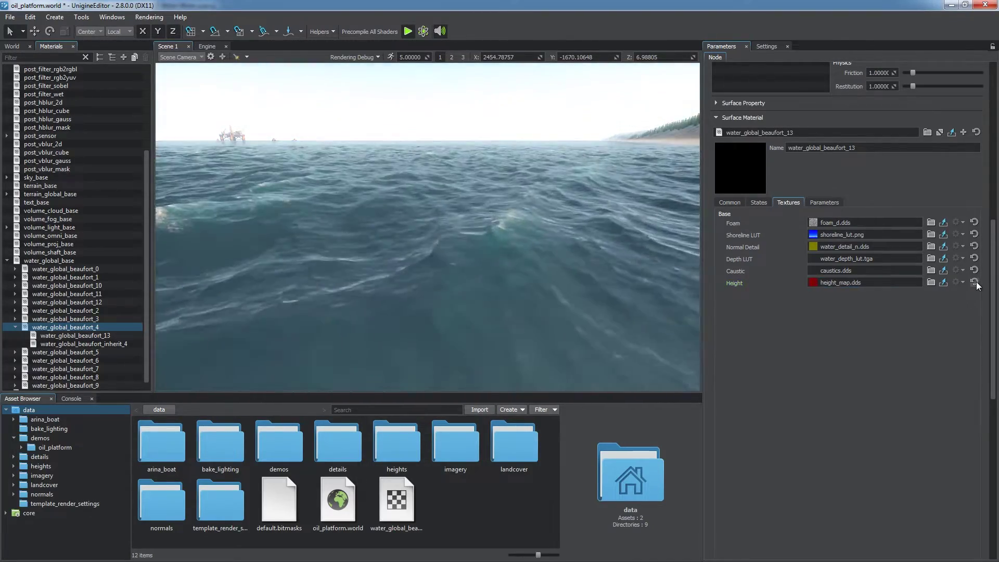
pyautogui.click(812, 202)
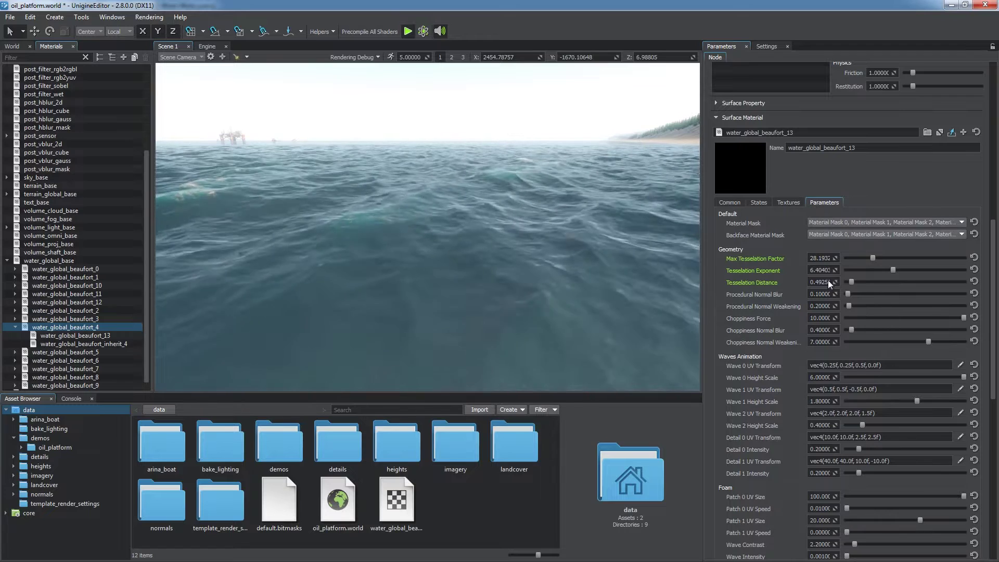
pyautogui.moveTo(862, 425); pyautogui.dragTo(845, 473)
pyautogui.moveTo(917, 401); pyautogui.dragTo(846, 401)
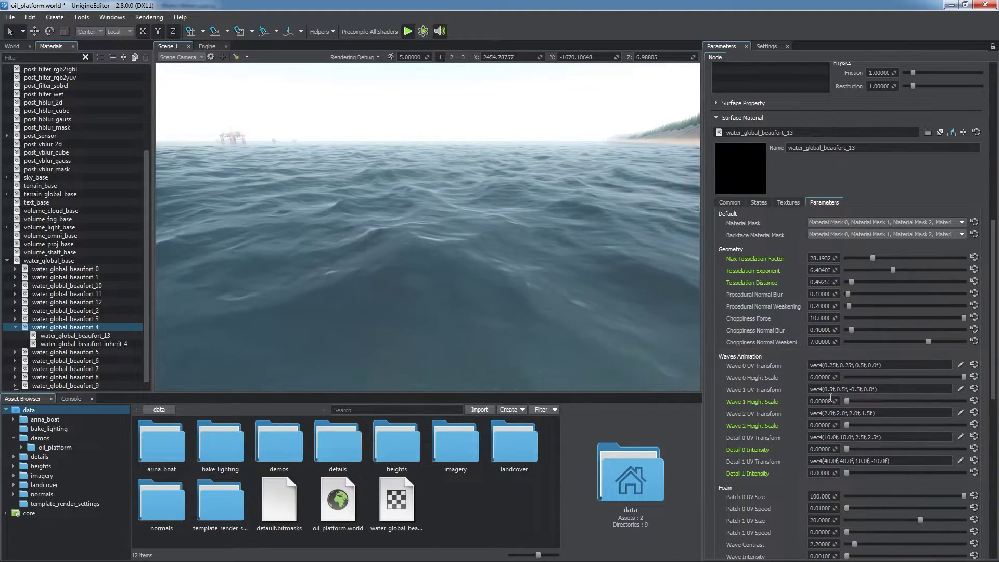
# Set Scale X and Scale Y of the Wave 0 UV Transform to 0.625.
pyautogui.click(960, 365)
pyautogui.moveTo(528, 232); pyautogui.dragTo(771, 244)
pyautogui.doubleClick(730, 276)
pyautogui.write('0.625')
pyautogui.doubleClick(728, 290)
pyautogui.write('0.625')
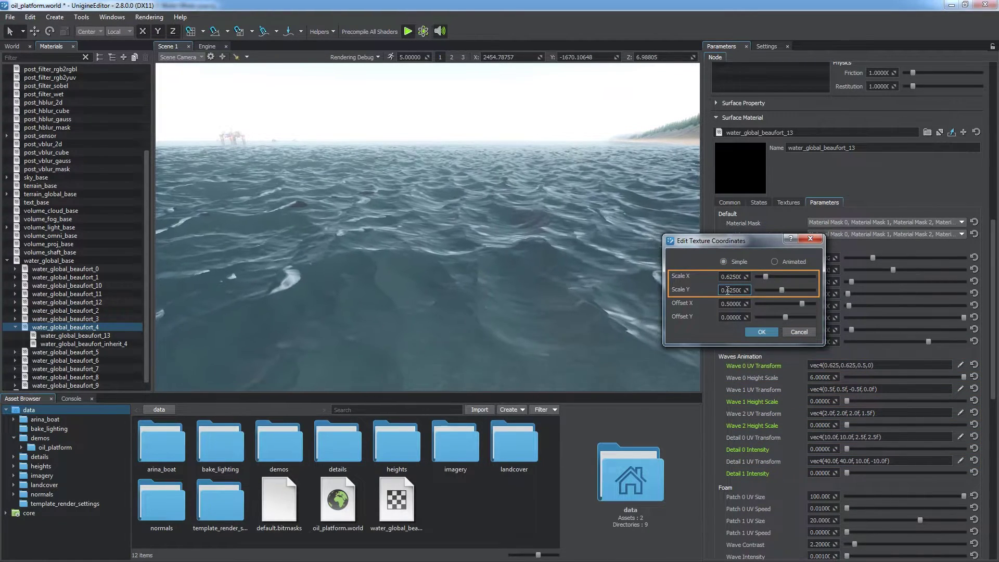
# Set the Wave 0 UV Transform's Offset X to 1 and Offset Y to -1, and raise the Wave 1 Height Scale.
pyautogui.moveTo(802, 304); pyautogui.dragTo(786, 319)
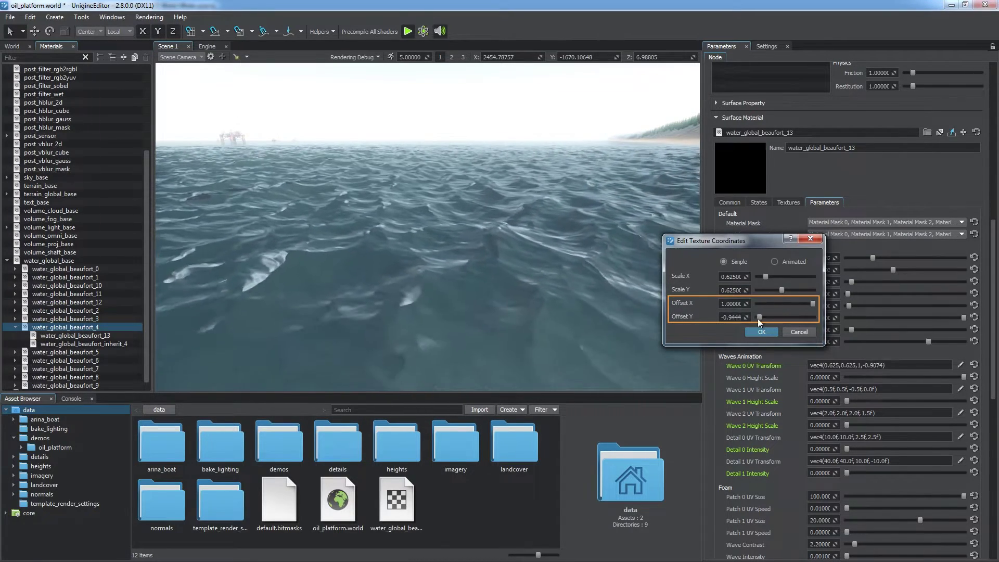
pyautogui.moveTo(756, 318); pyautogui.dragTo(757, 326)
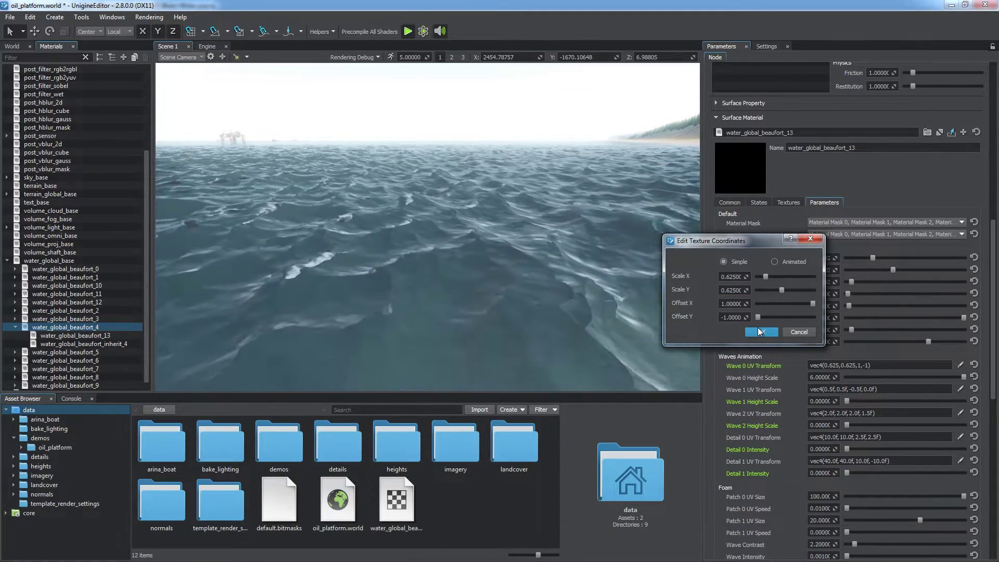
pyautogui.click(757, 327)
pyautogui.moveTo(847, 401); pyautogui.dragTo(850, 398)
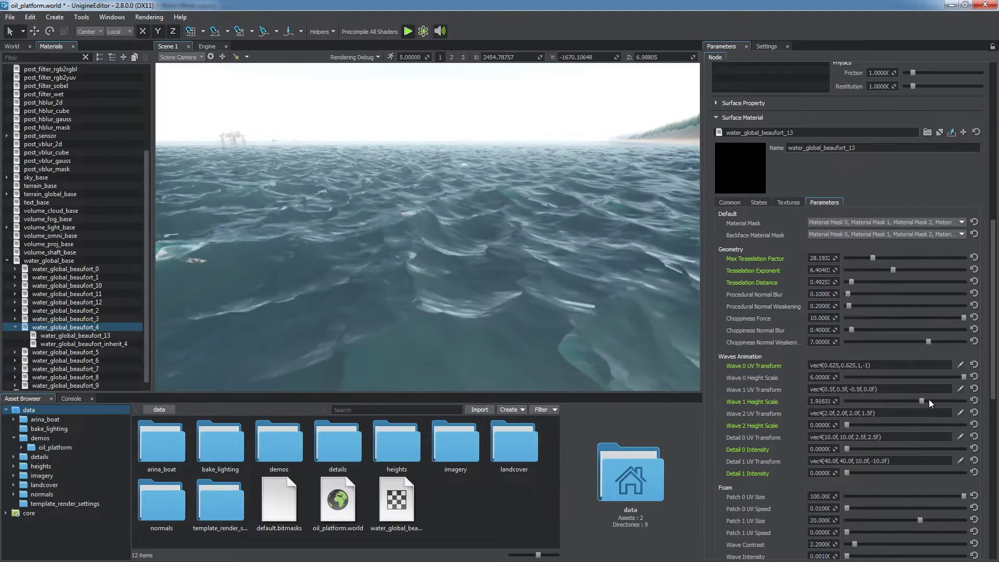
pyautogui.moveTo(932, 399); pyautogui.dragTo(947, 398)
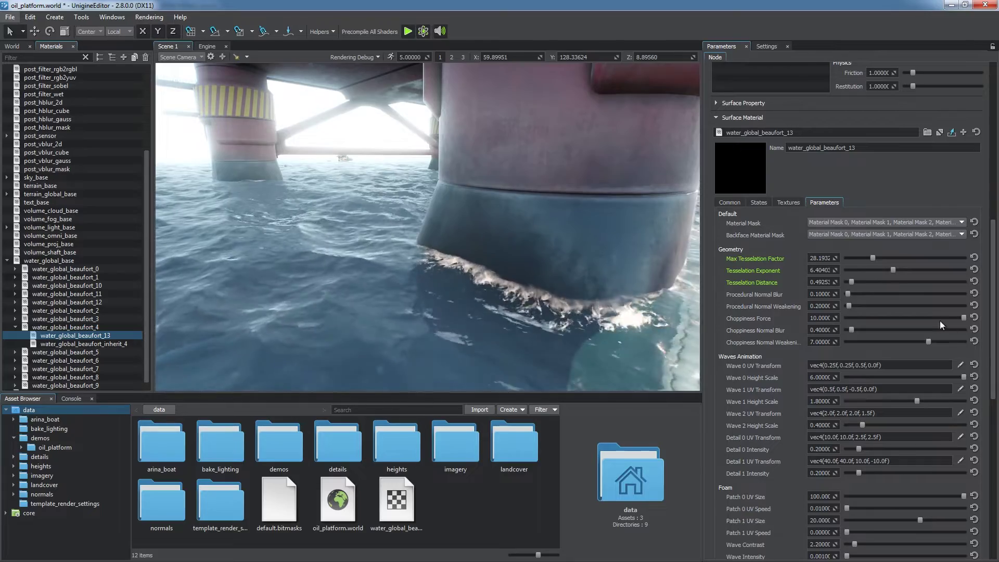
# Set the foam's Patch 0 UV Size to about 11.99 and Patch 1 UV Size to about 9.31, and reset Patch 0 UV Speed.
pyautogui.click(788, 203)
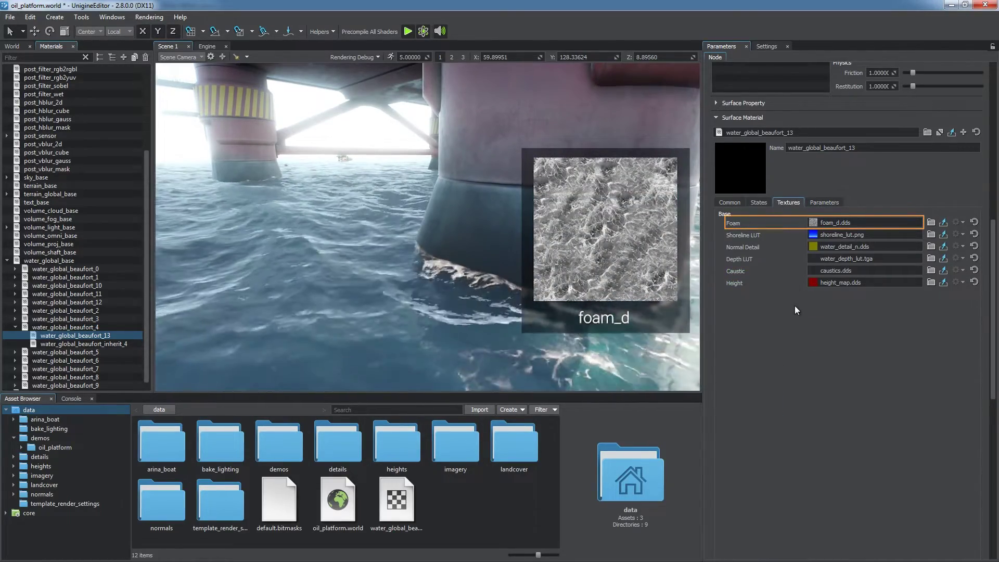
pyautogui.click(827, 203)
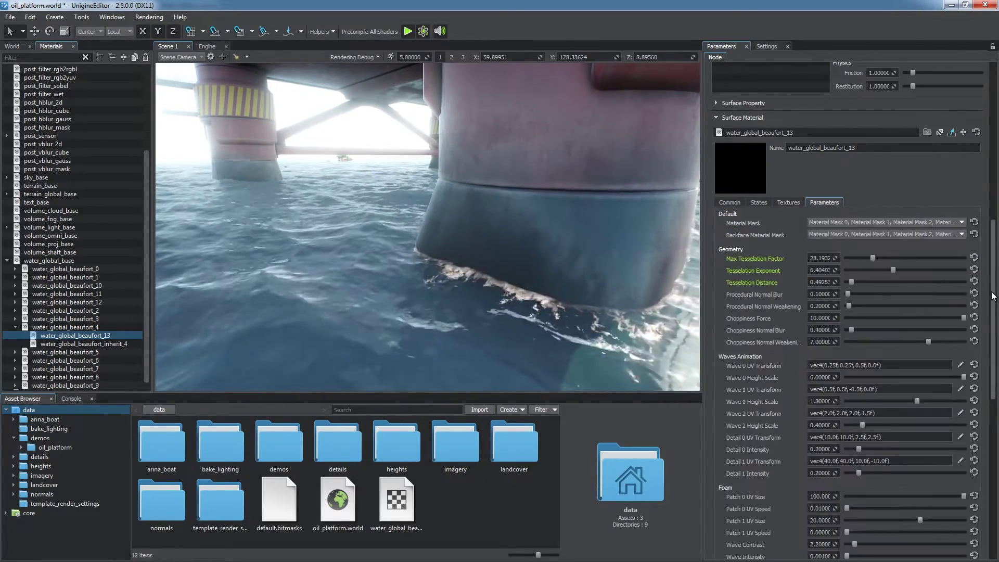
pyautogui.scroll(-5, 992, 295)
pyautogui.moveTo(944, 341); pyautogui.dragTo(862, 374)
pyautogui.click(886, 365)
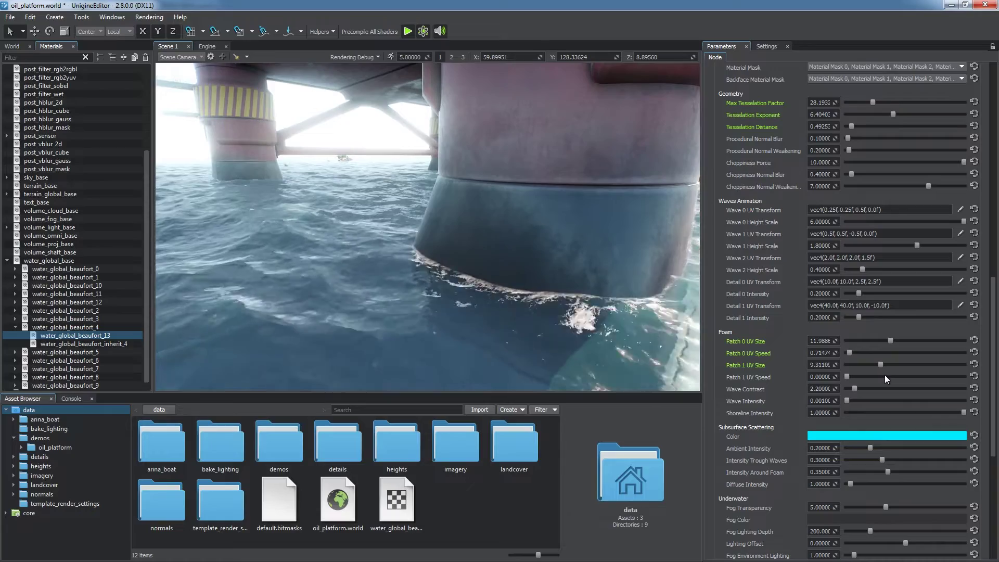
pyautogui.click(972, 352)
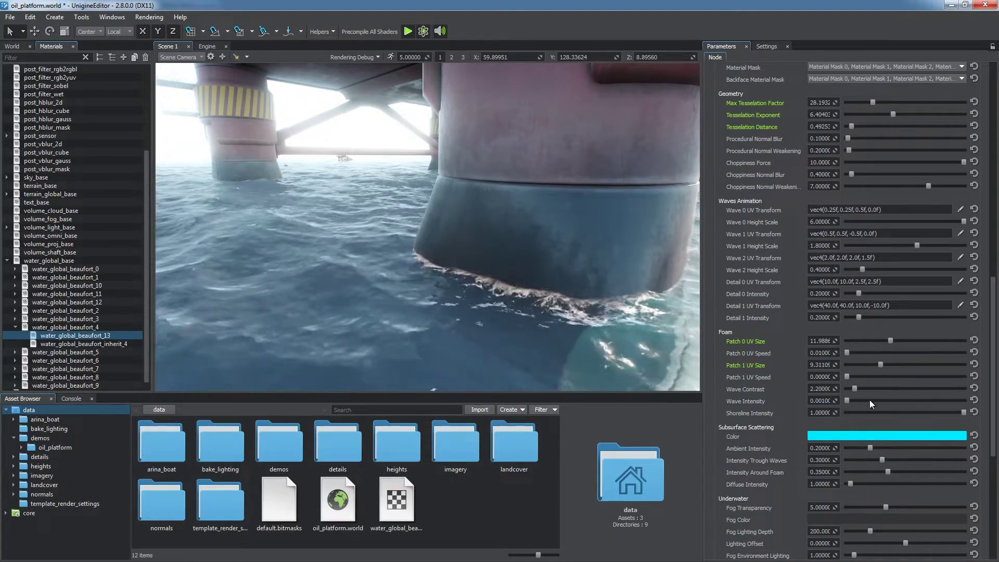
# Set the foam Wave Intensity to 0.002, and try other Shoreline Intensity values before resetting it to its default.
pyautogui.doubleClick(827, 401)
pyautogui.write('0.002')
pyautogui.press('Return')
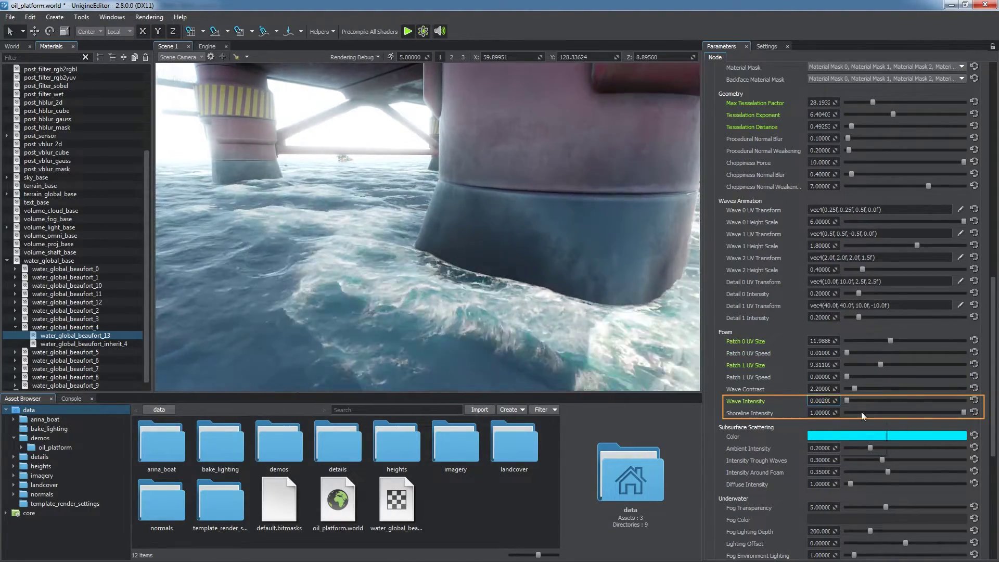
pyautogui.moveTo(963, 413)
pyautogui.mouseDown()
pyautogui.moveTo(854, 413)
pyautogui.moveTo(965, 413)
pyautogui.mouseUp()
pyautogui.click(976, 411)
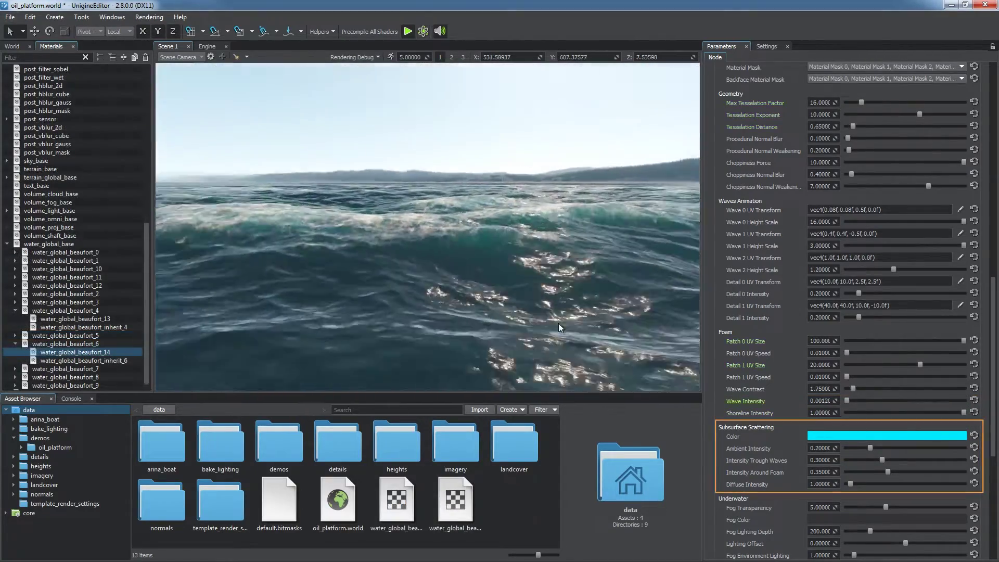
# Pause the water animation and adjust the Subsurface Scattering color, ending on a cyan tone.
pyautogui.click(408, 33)
pyautogui.moveTo(570, 254); pyautogui.dragTo(573, 249, button='right')
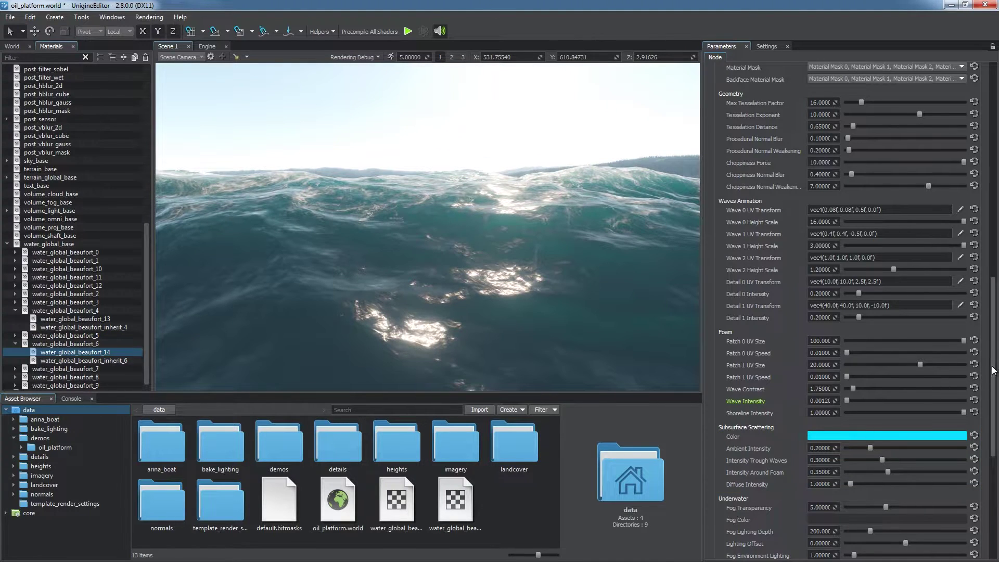
pyautogui.scroll(-3, 993, 371)
pyautogui.click(906, 332)
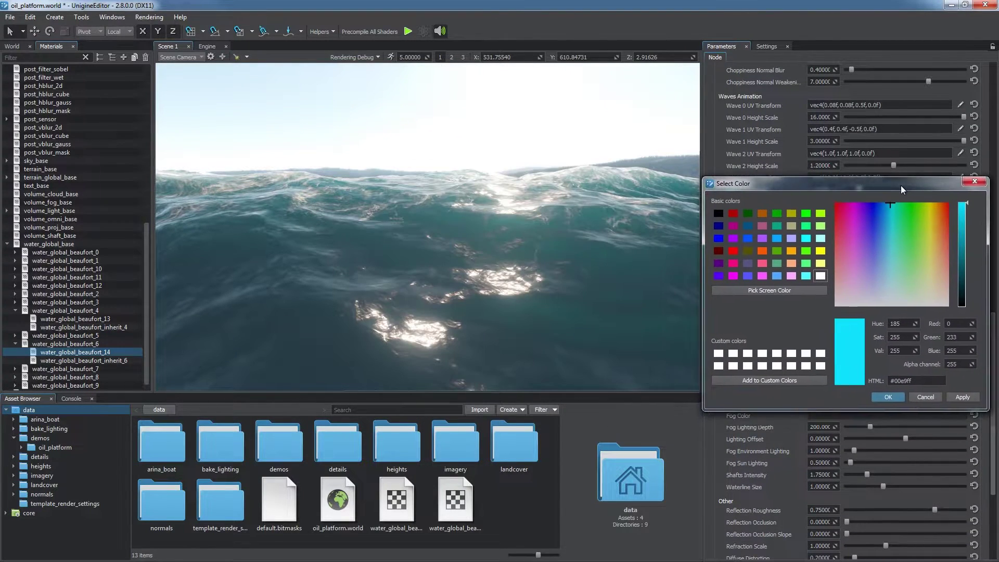
pyautogui.moveTo(853, 210); pyautogui.dragTo(890, 208)
pyautogui.click(889, 397)
# Raise the Ambient Intensity and Intensity Around Foam of the Subsurface Scattering.
pyautogui.moveTo(876, 345); pyautogui.dragTo(926, 352)
pyautogui.moveTo(693, 316); pyautogui.dragTo(658, 357, button='right')
pyautogui.moveTo(887, 367); pyautogui.dragTo(922, 358)
pyautogui.moveTo(537, 284); pyautogui.dragTo(584, 255, button='right')
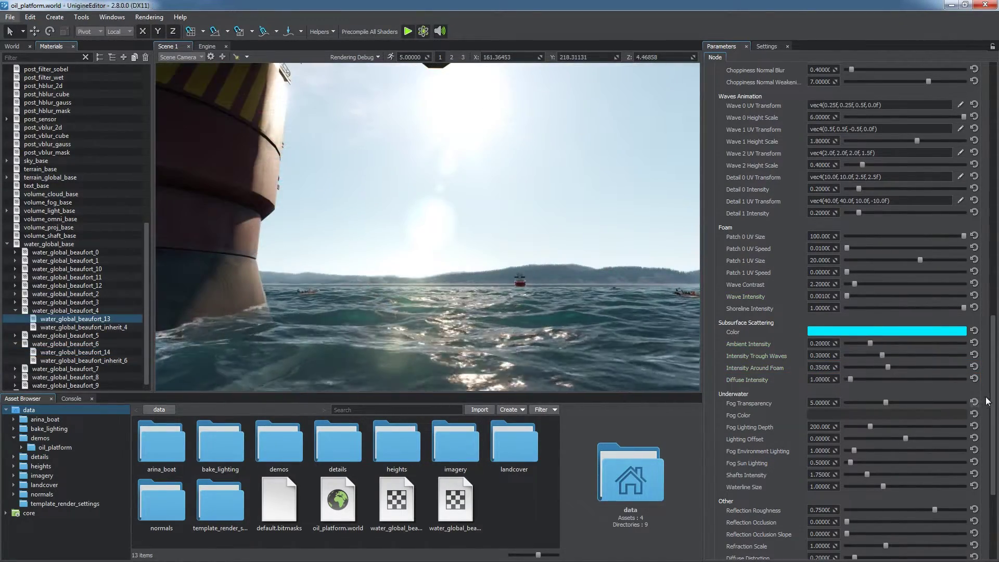
# Move the camera below the water surface and set the underwater Fog Transparency to about 11.96.
pyautogui.scroll(-5, 987, 437)
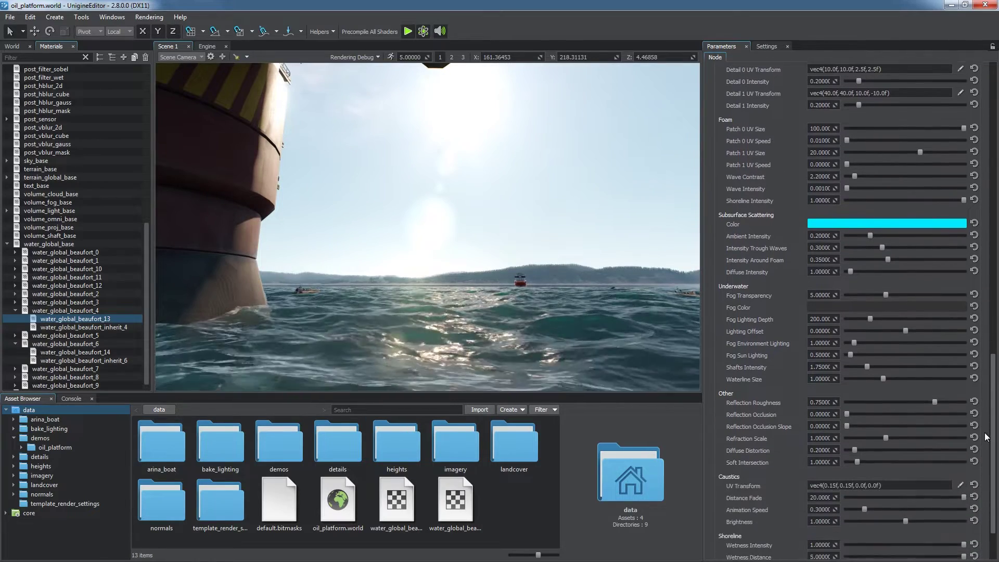
pyautogui.moveTo(985, 433); pyautogui.dragTo(984, 436)
pyautogui.moveTo(588, 319); pyautogui.dragTo(562, 362, button='right')
pyautogui.press('q')
pyautogui.press('q')
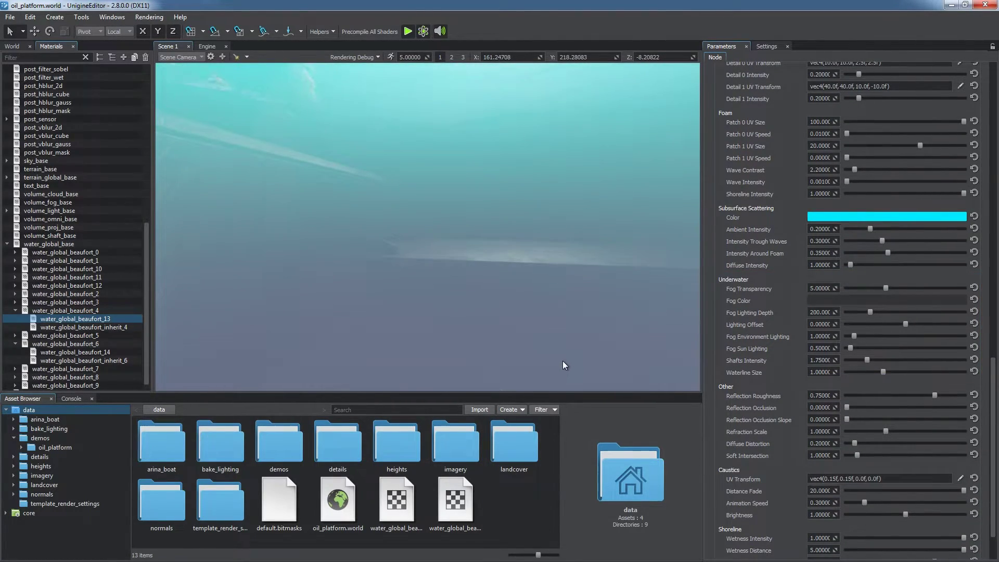
pyautogui.moveTo(880, 288); pyautogui.dragTo(948, 277)
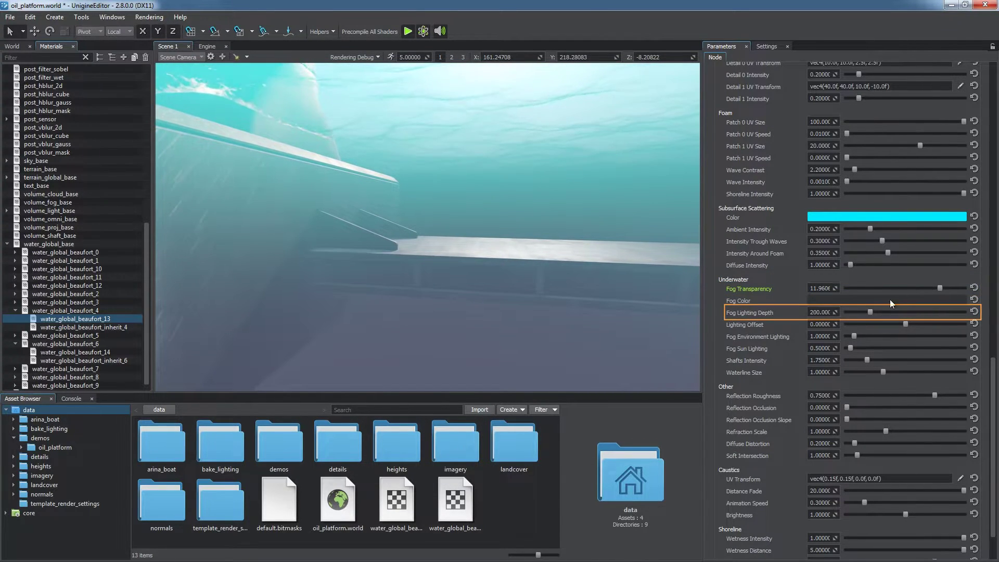
# Try a Fog Lighting Depth of about 13.2 and a different Lighting Offset, and undo both changes.
pyautogui.moveTo(870, 310); pyautogui.dragTo(847, 313)
pyautogui.moveTo(905, 325)
pyautogui.mouseDown()
pyautogui.moveTo(867, 327)
pyautogui.moveTo(911, 328)
pyautogui.mouseUp()
pyautogui.hotkey('ctrl', 'z')
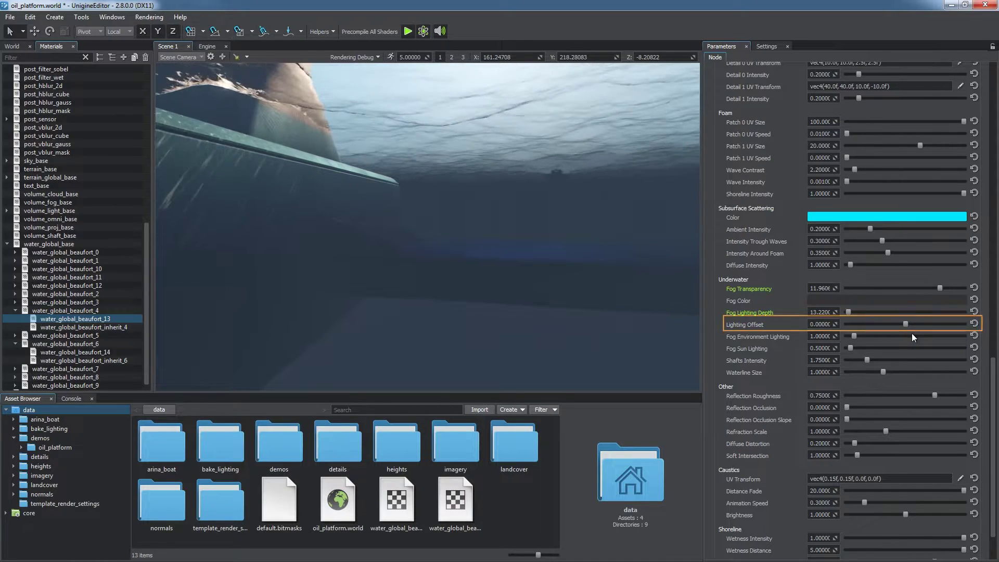
pyautogui.hotkey('ctrl', 'z')
# Check the material's Depth LUT texture and return to its Underwater parameters.
pyautogui.scroll(15, 901, 337)
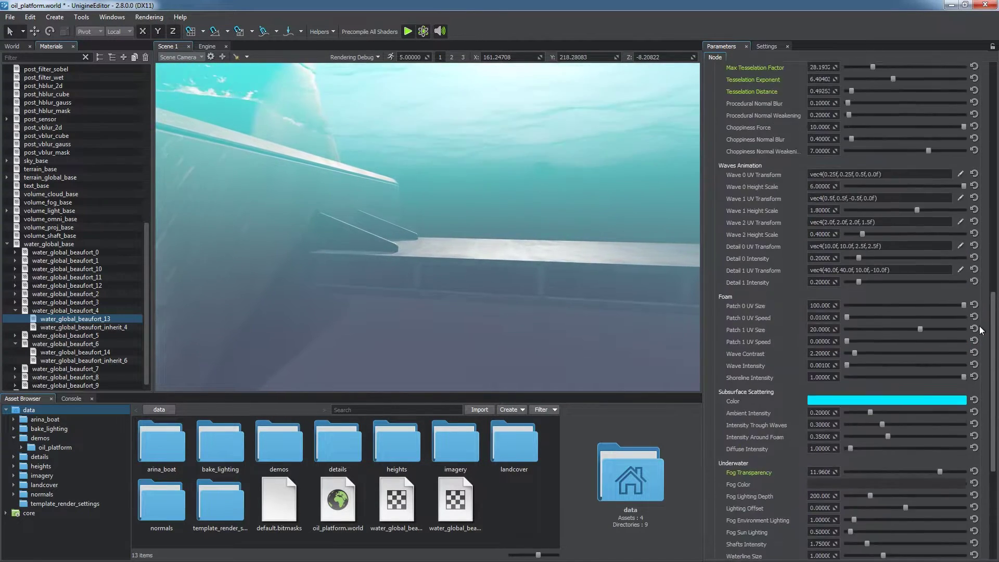
pyautogui.click(788, 104)
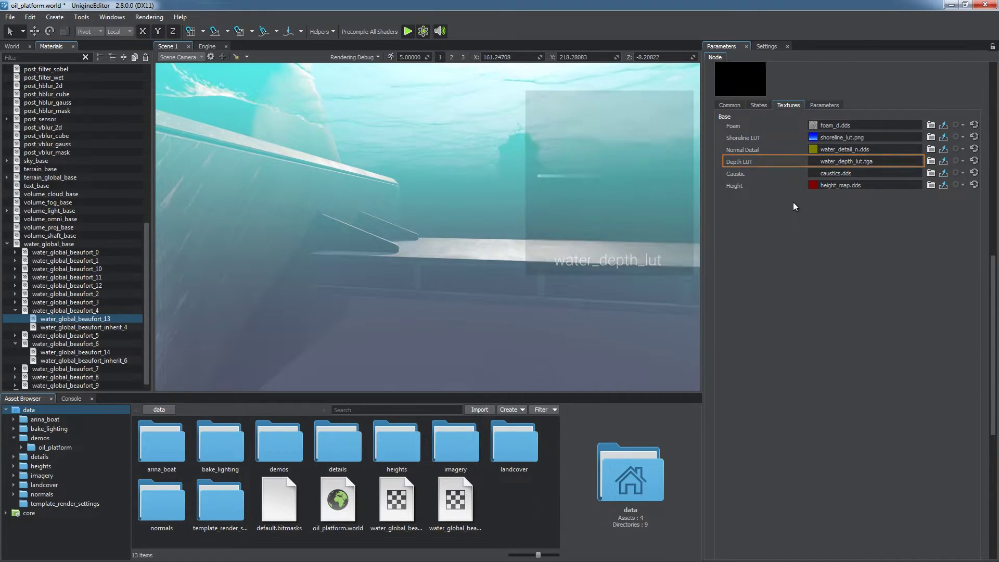
pyautogui.click(813, 105)
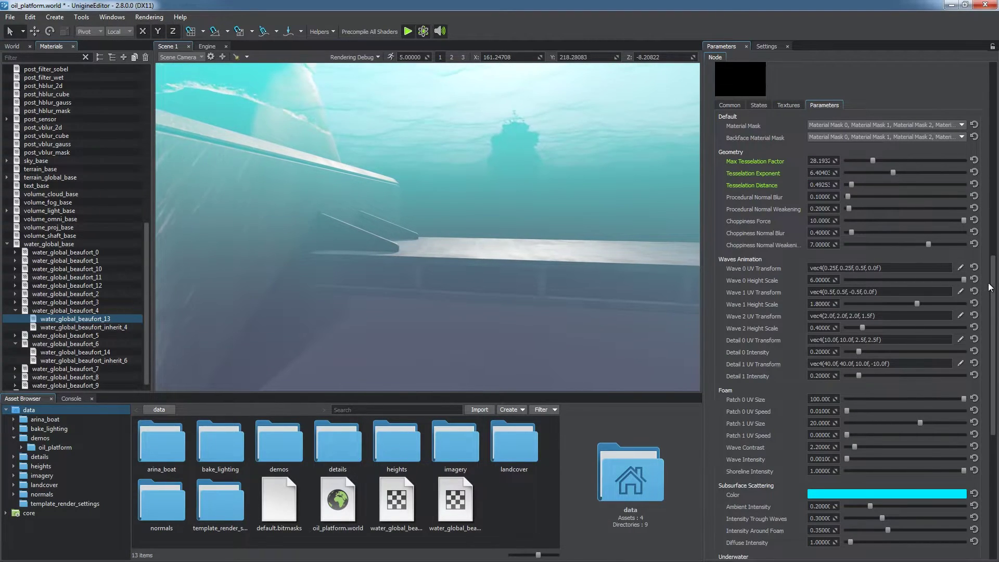
pyautogui.moveTo(990, 288); pyautogui.dragTo(990, 396)
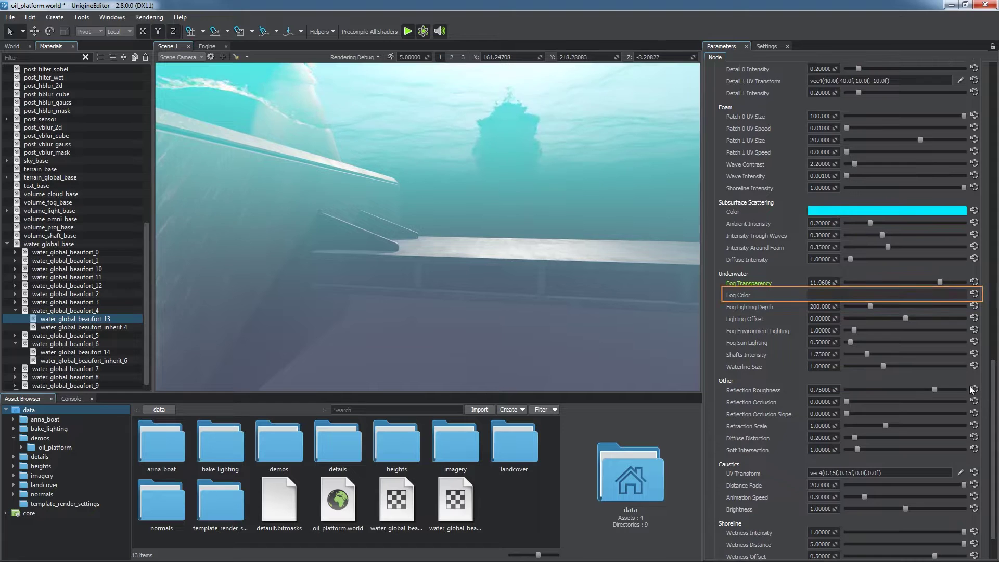
# Set Fog Environment Lighting to about 0.42 and Fog Sun Lighting to about 0.21, and pause the water animation.
pyautogui.moveTo(853, 330); pyautogui.dragTo(848, 342)
pyautogui.moveTo(629, 298); pyautogui.dragTo(566, 229, button='right')
pyautogui.click(405, 29)
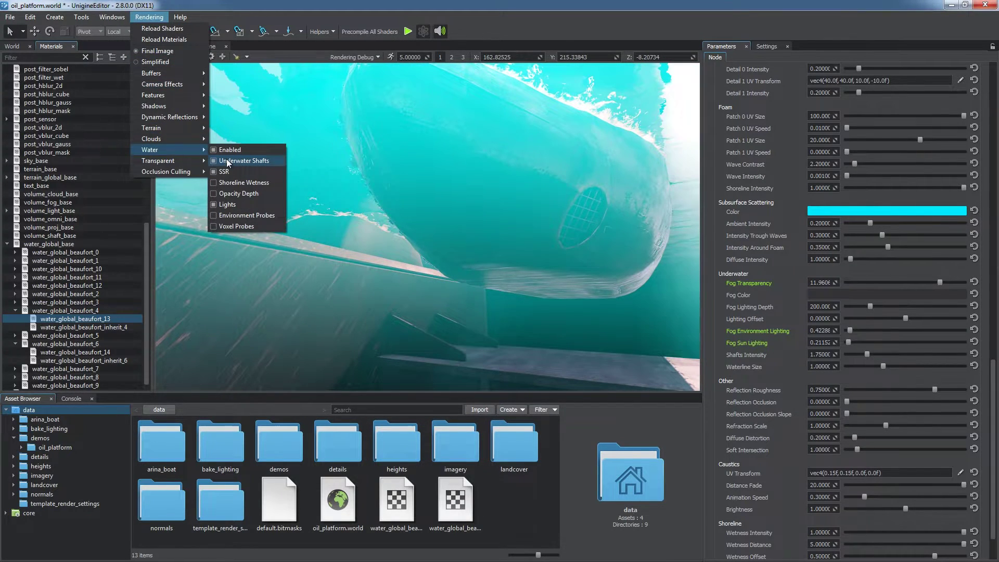
# Check the Underwater Shafts rendering option, and set the Shafts Intensity to about 1.59 with the water animation running again.
pyautogui.click(317, 2)
pyautogui.moveTo(476, 133); pyautogui.dragTo(523, 120, button='right')
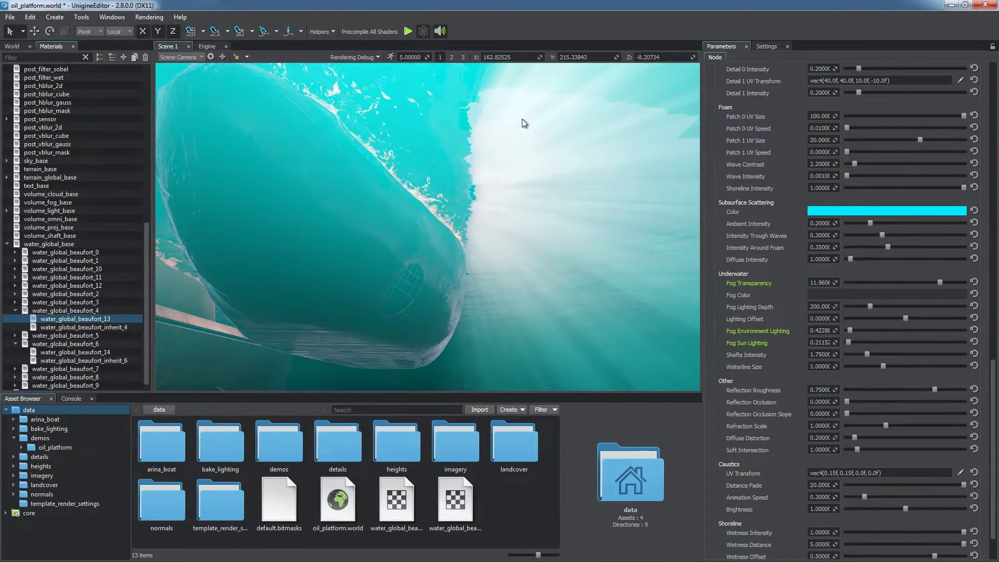
pyautogui.click(409, 28)
pyautogui.press('w')
pyautogui.moveTo(586, 259)
pyautogui.mouseDown(button='right')
pyautogui.moveTo(554, 251)
pyautogui.moveTo(527, 261)
pyautogui.mouseUp(button='right')
pyautogui.moveTo(866, 355)
pyautogui.mouseDown()
pyautogui.moveTo(854, 354)
pyautogui.moveTo(873, 350)
pyautogui.moveTo(864, 353)
pyautogui.mouseUp()
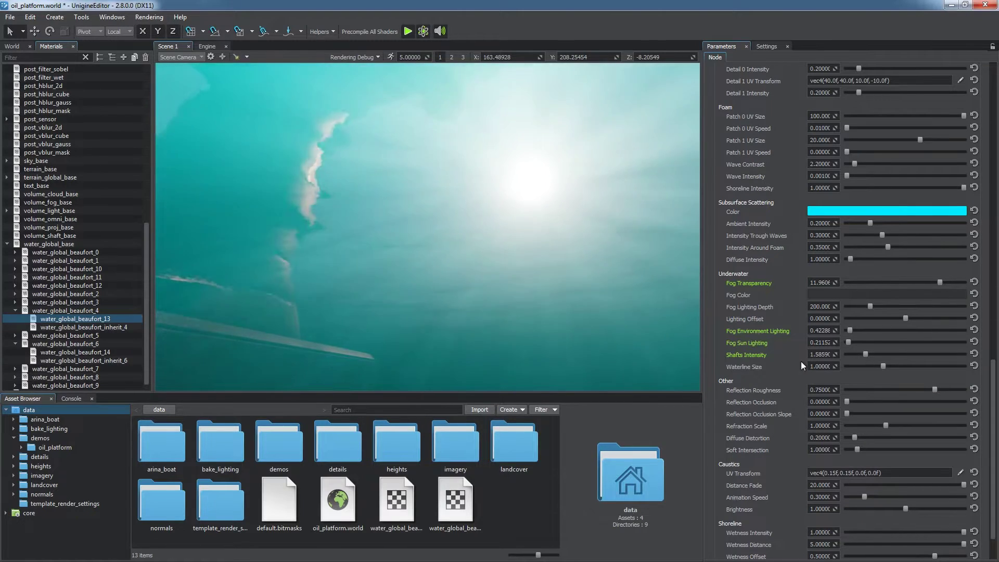
# Place the camera at the water surface and set the Waterline Size to about 1.98.
pyautogui.moveTo(494, 195); pyautogui.dragTo(498, 288, button='right')
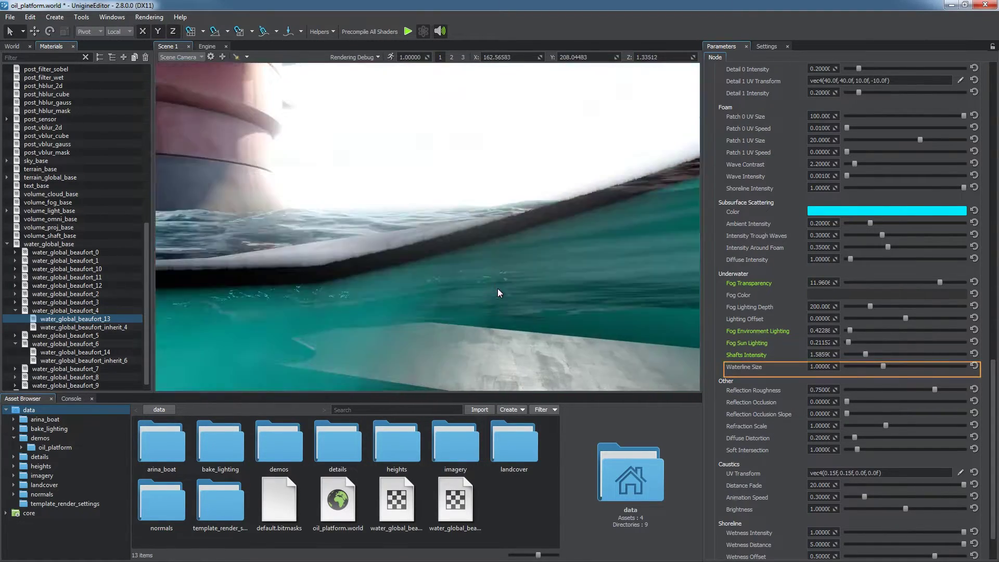
pyautogui.moveTo(497, 288); pyautogui.dragTo(525, 261, button='right')
pyautogui.moveTo(885, 367); pyautogui.dragTo(916, 367)
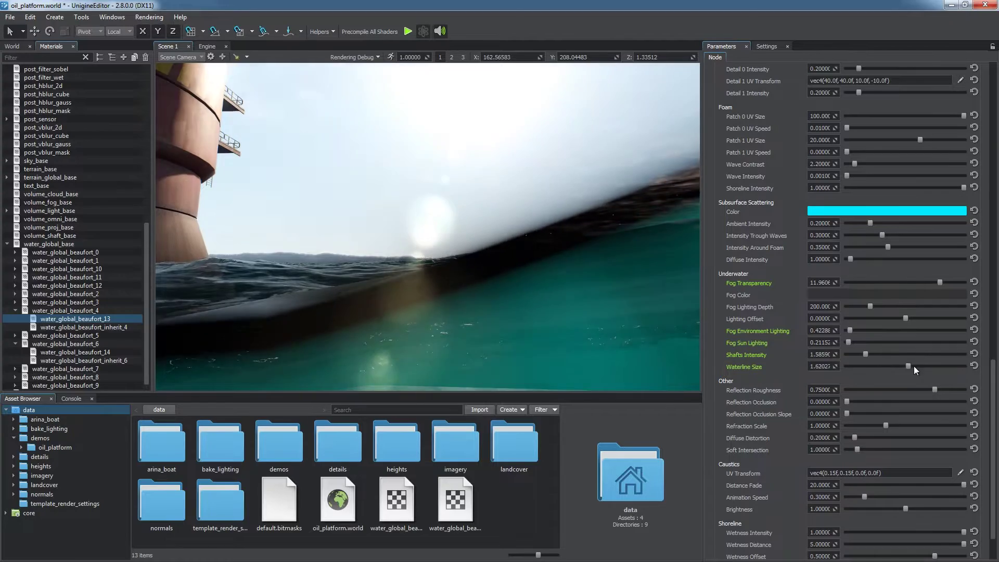
pyautogui.moveTo(917, 366); pyautogui.dragTo(923, 366)
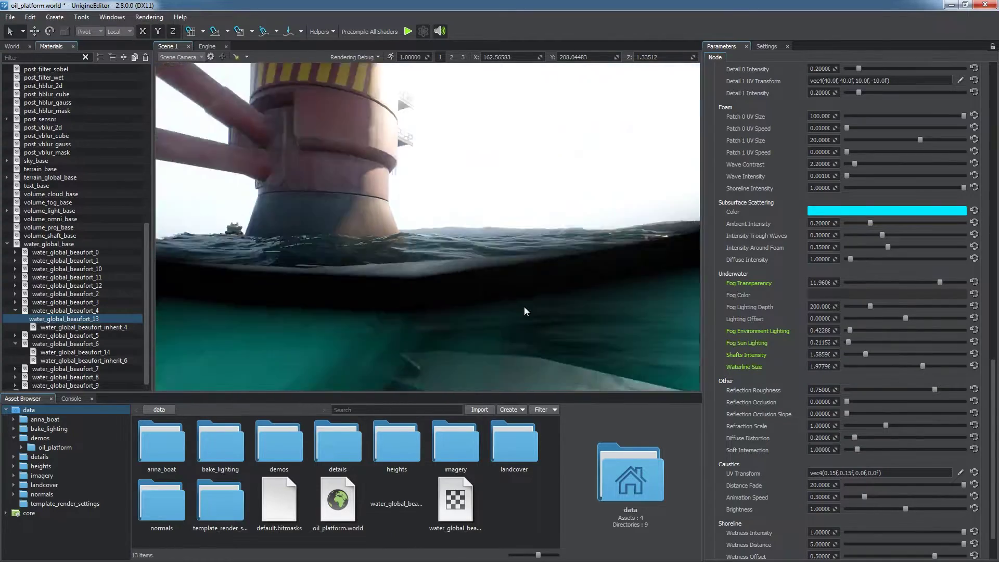
# Move the camera back underwater and enable the water material's Underwater DOF state.
pyautogui.moveTo(524, 307); pyautogui.dragTo(651, 285, button='right')
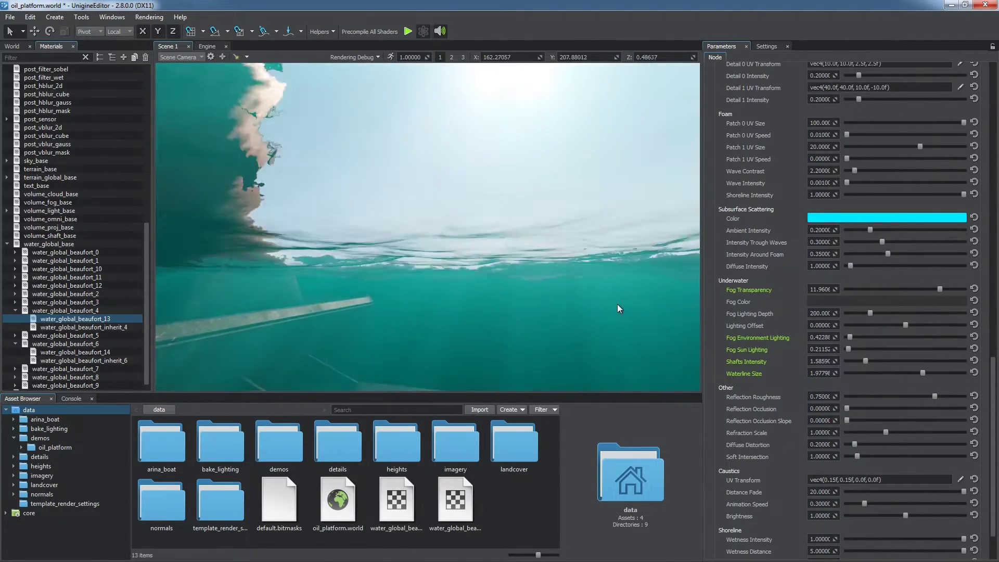
pyautogui.moveTo(617, 304); pyautogui.dragTo(617, 314, button='right')
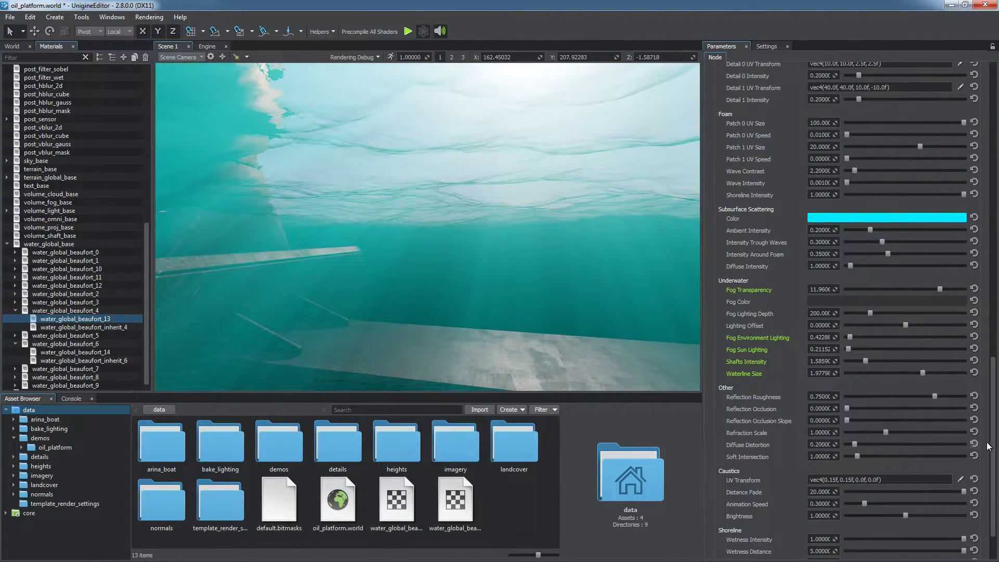
pyautogui.moveTo(989, 446); pyautogui.dragTo(990, 300)
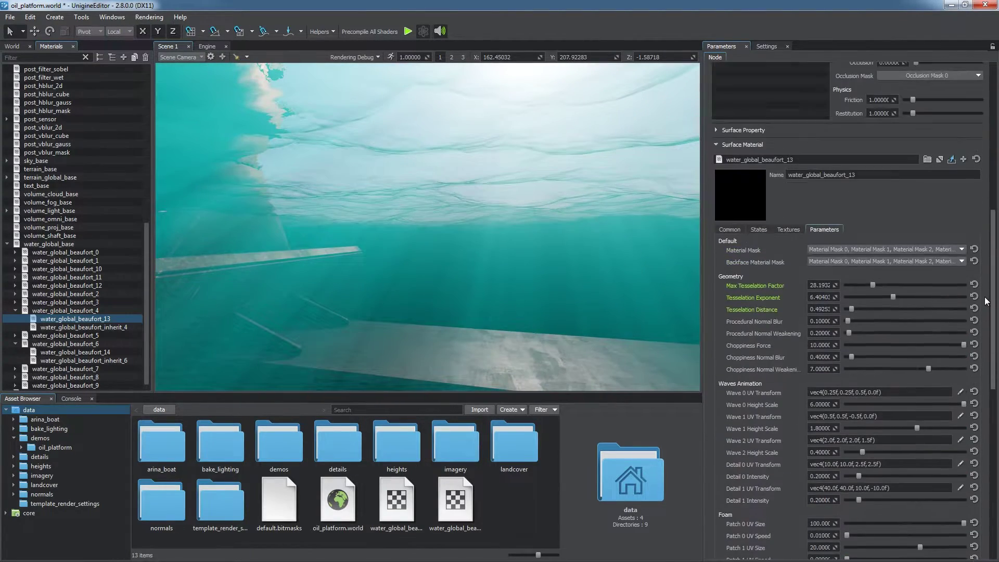
pyautogui.click(764, 230)
pyautogui.moveTo(638, 271); pyautogui.dragTo(662, 270, button='right')
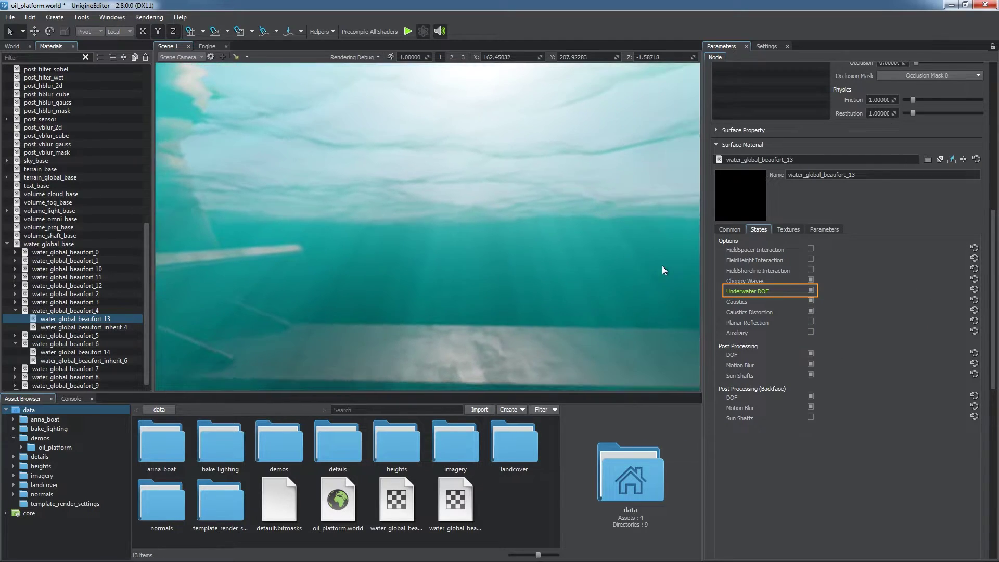
# Set the water material's Reflection Roughness to about 0.21 and bring the camera down close to the waves.
pyautogui.click(824, 230)
pyautogui.moveTo(991, 295); pyautogui.dragTo(989, 426)
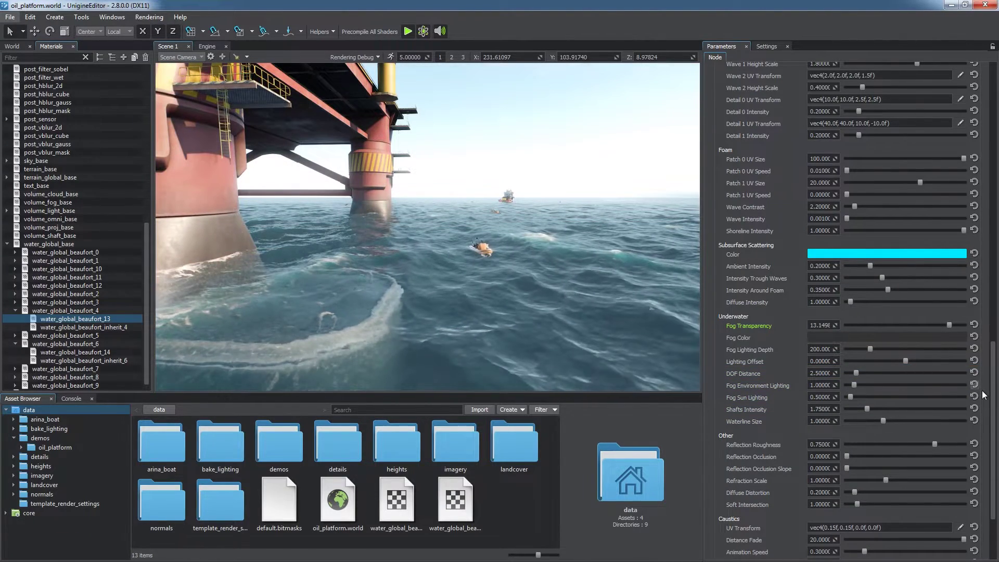
pyautogui.moveTo(994, 404); pyautogui.dragTo(994, 441)
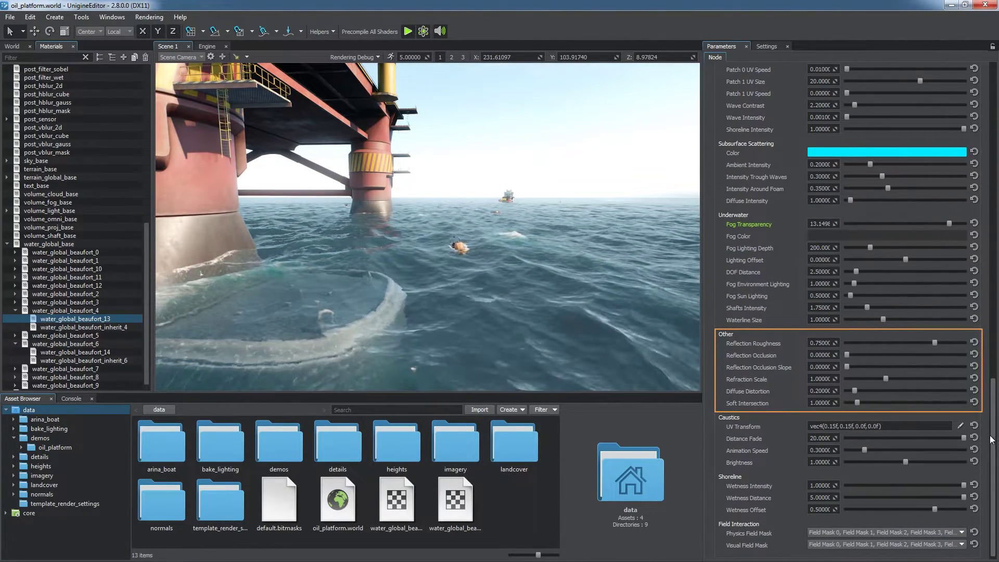
pyautogui.moveTo(935, 342); pyautogui.dragTo(870, 347)
pyautogui.press('q')
pyautogui.moveTo(600, 283); pyautogui.dragTo(682, 279, button='right')
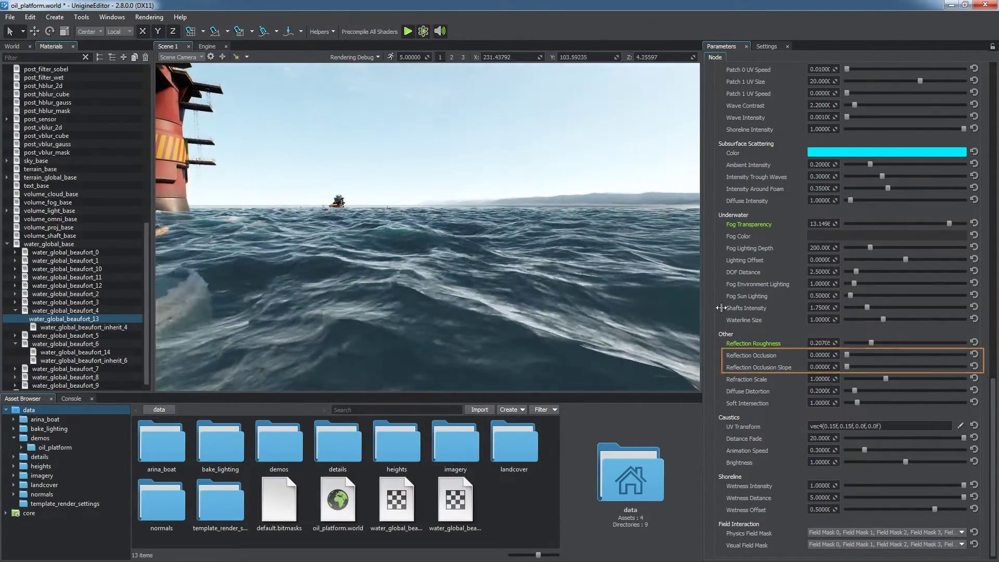
# Set Reflection Occlusion to about 0.31 and Reflection Occlusion Slope to about 0.18.
pyautogui.moveTo(846, 354); pyautogui.dragTo(910, 352)
pyautogui.moveTo(851, 366); pyautogui.dragTo(946, 358)
pyautogui.moveTo(679, 297); pyautogui.dragTo(594, 292, button='right')
pyautogui.moveTo(946, 366); pyautogui.dragTo(884, 355)
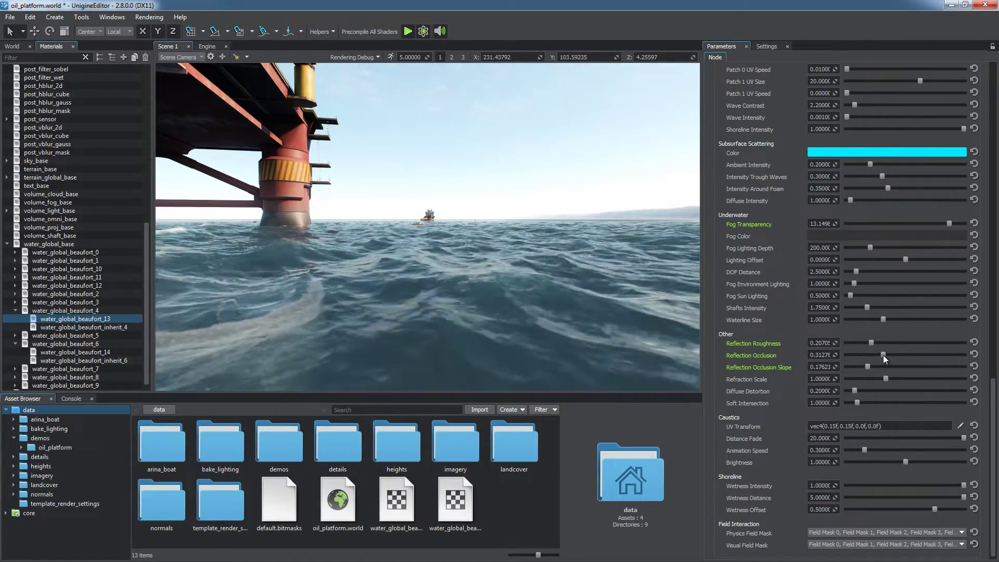
# Set the material's Refraction Scale to about 1.74 and the water Refraction Quality rendering setting to High.
pyautogui.moveTo(610, 313); pyautogui.dragTo(476, 350, button='right')
pyautogui.press('w')
pyautogui.press('e')
pyautogui.moveTo(885, 378); pyautogui.dragTo(914, 383)
pyautogui.click(767, 46)
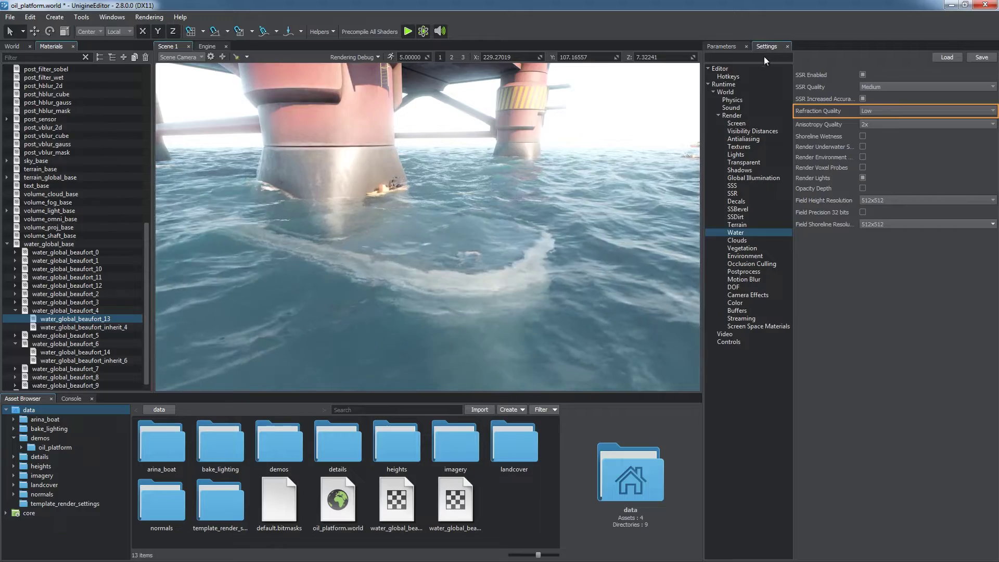
pyautogui.click(897, 112)
pyautogui.click(877, 131)
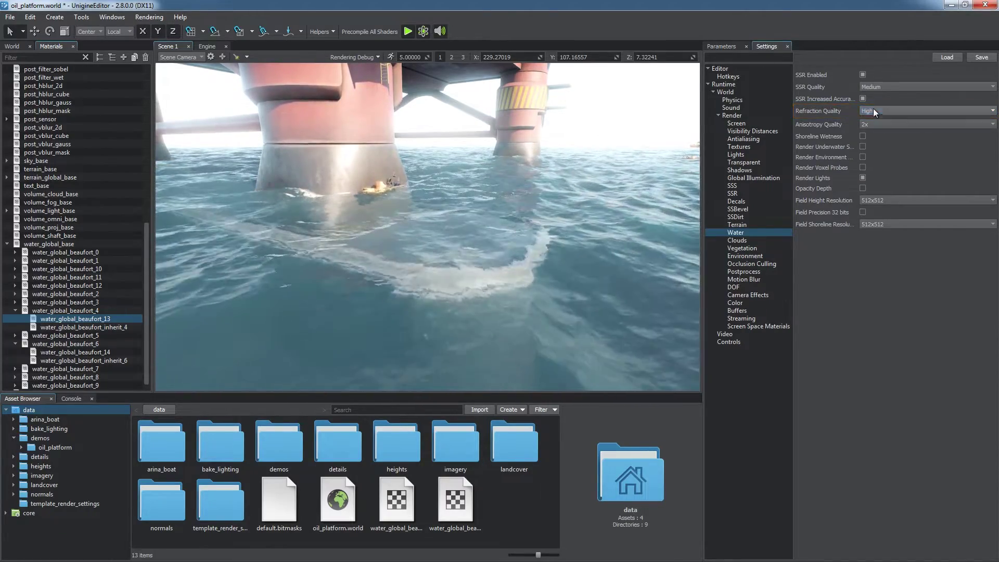
# Set the water material's Diffuse Distortion to about 0.22 and Soft Intersection to about 1.41.
pyautogui.click(732, 47)
pyautogui.moveTo(690, 383); pyautogui.dragTo(676, 374, button='right')
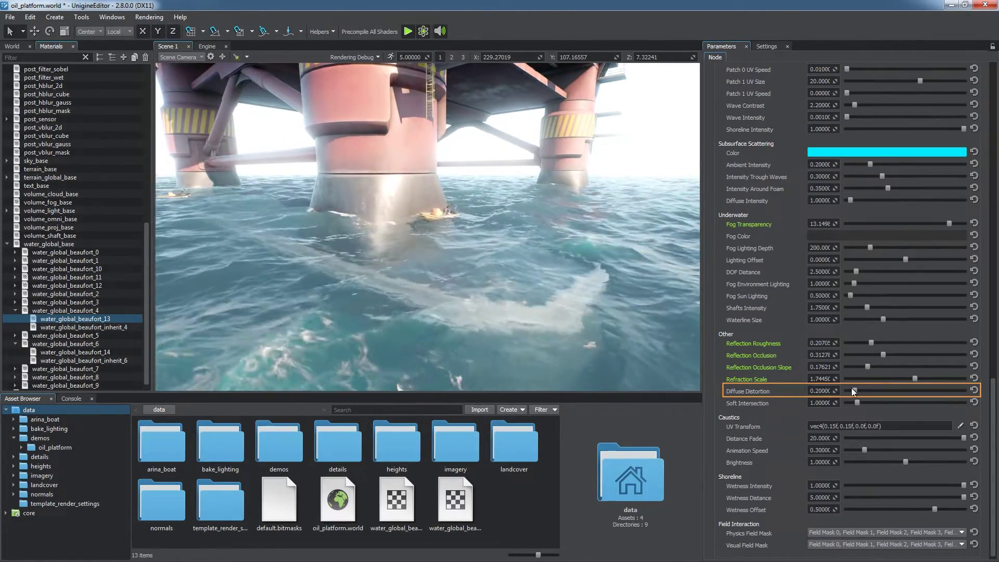
pyautogui.moveTo(853, 391); pyautogui.dragTo(855, 391)
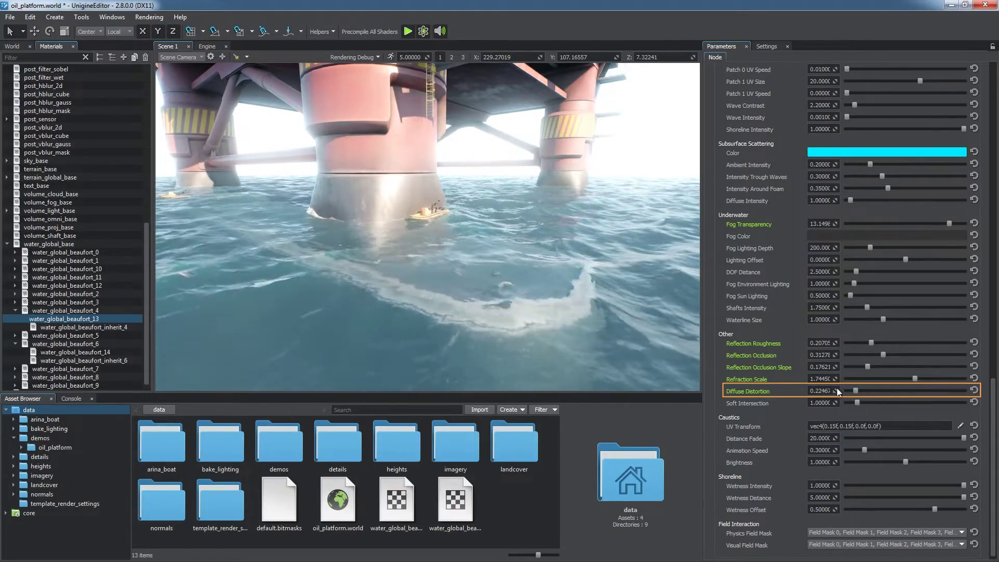
pyautogui.press('w')
pyautogui.moveTo(507, 258); pyautogui.dragTo(559, 291, button='right')
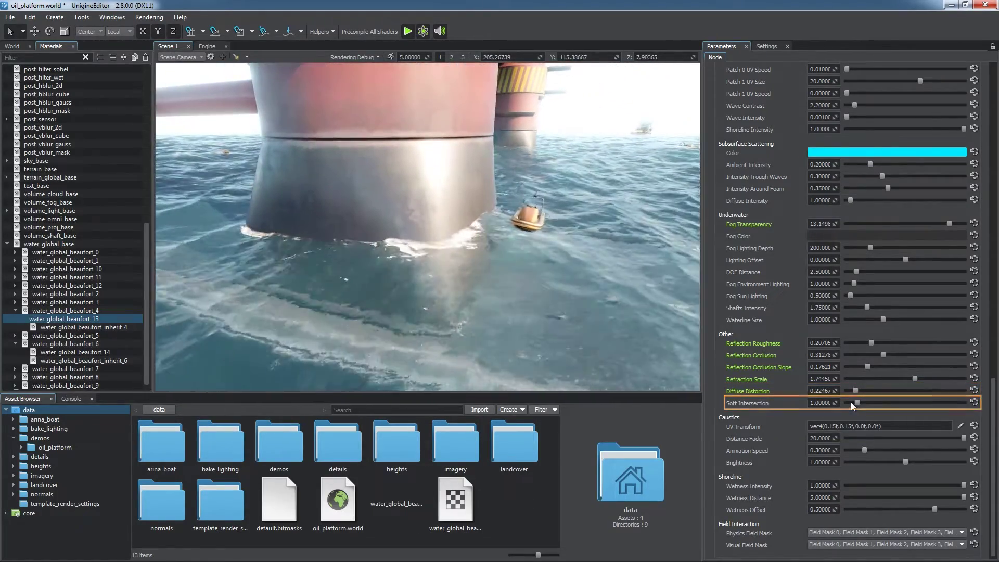
pyautogui.moveTo(857, 403); pyautogui.dragTo(862, 403)
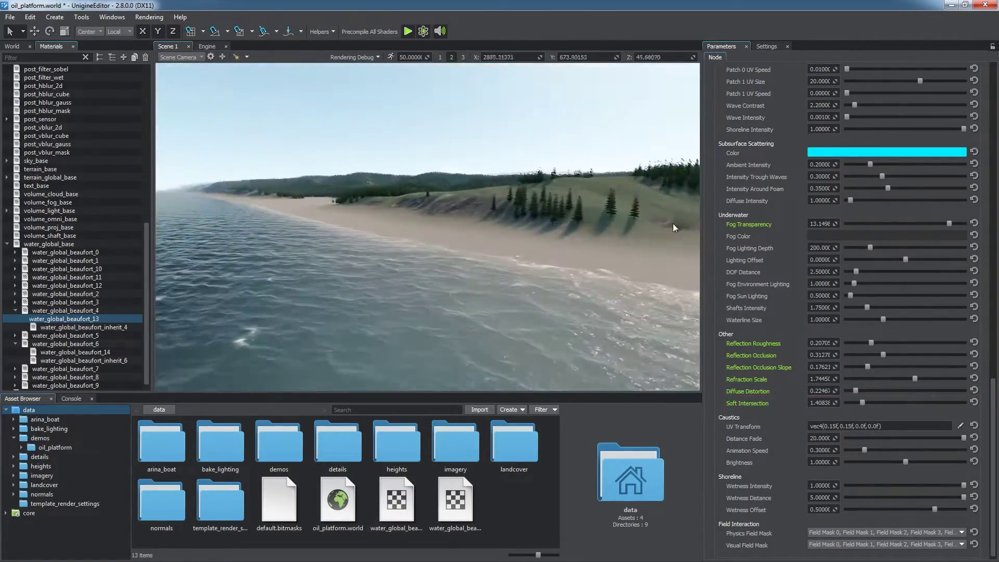
pyautogui.moveTo(661, 222); pyautogui.dragTo(560, 258, button='right')
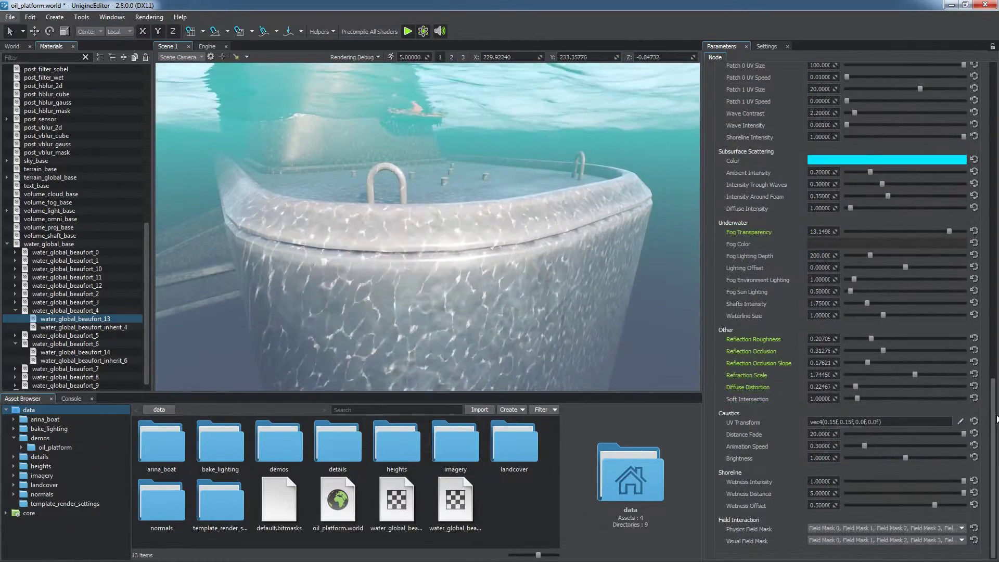
# Switch the water material's Caustics state off and back on to compare the underwater surfaces.
pyautogui.scroll(10, 774, 254)
pyautogui.click(754, 256)
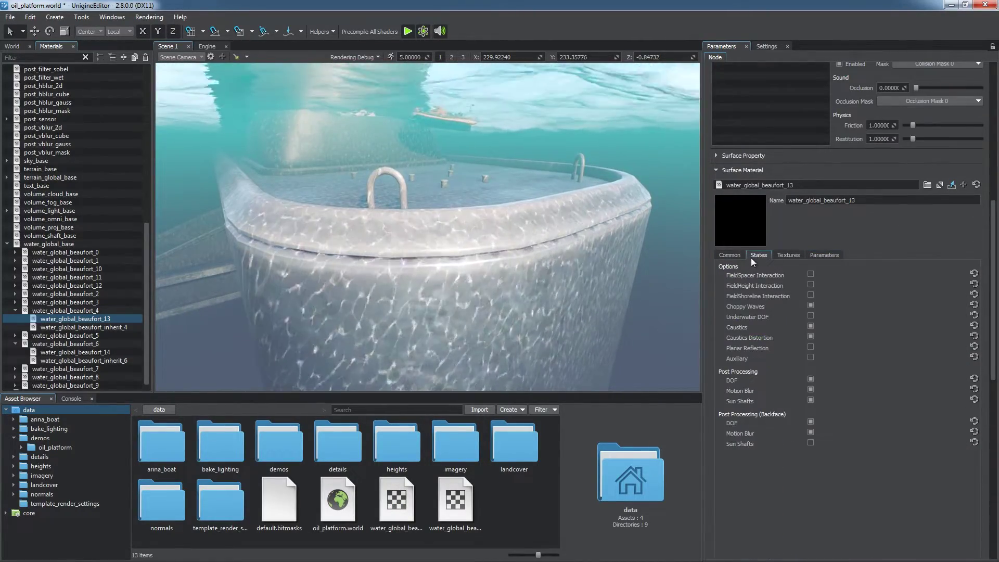
pyautogui.click(810, 327)
pyautogui.click(810, 327)
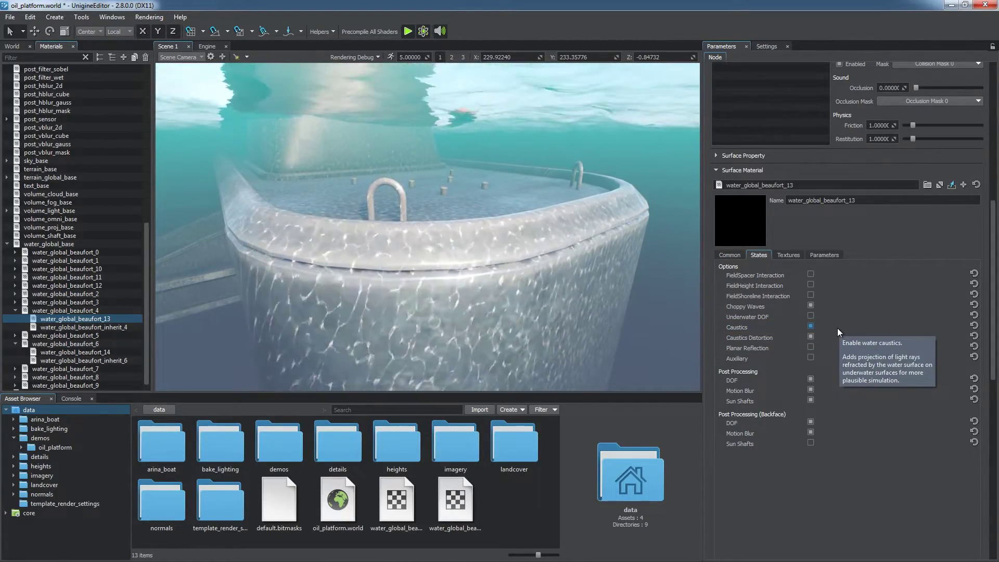
# Set the caustics UV Transform to vec4(0.315f, 0.315f, 0.0f, 0.0f), Distance Fade to about 19.38, Animation Speed to about 0.26 and Brightness to about 1.76.
pyautogui.click(786, 255)
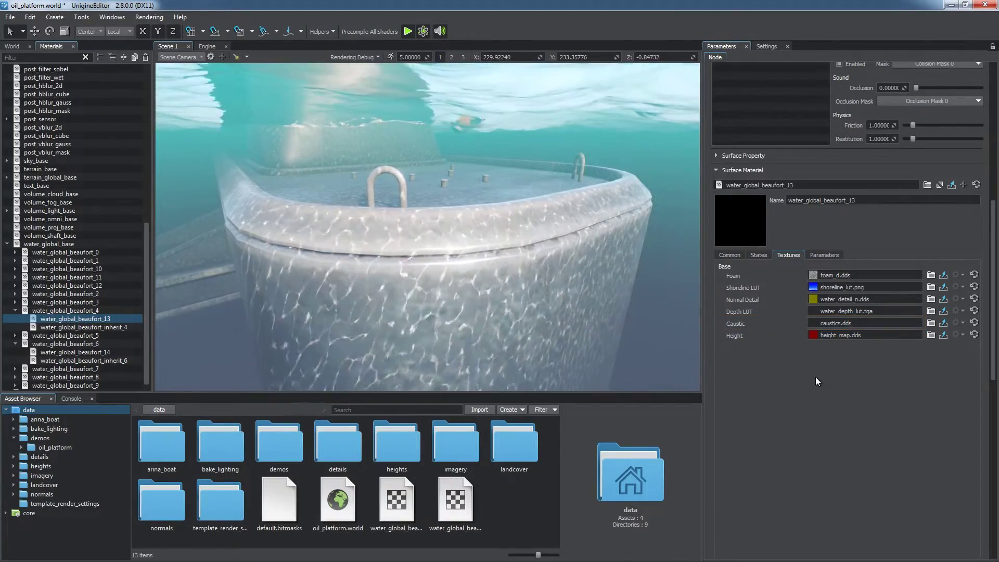
pyautogui.click(819, 255)
pyautogui.moveTo(992, 303); pyautogui.dragTo(990, 489)
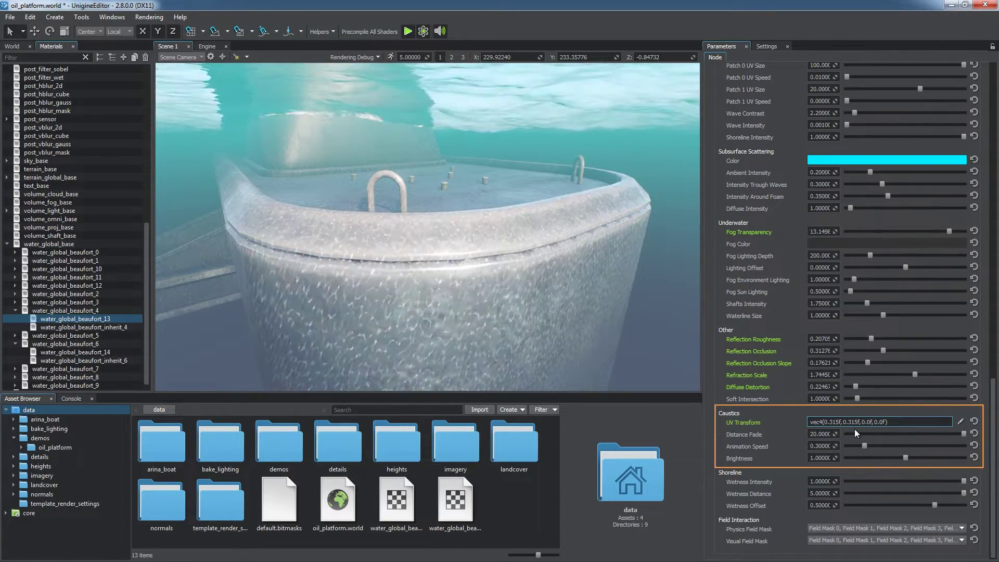
pyautogui.moveTo(639, 343); pyautogui.dragTo(637, 367, button='right')
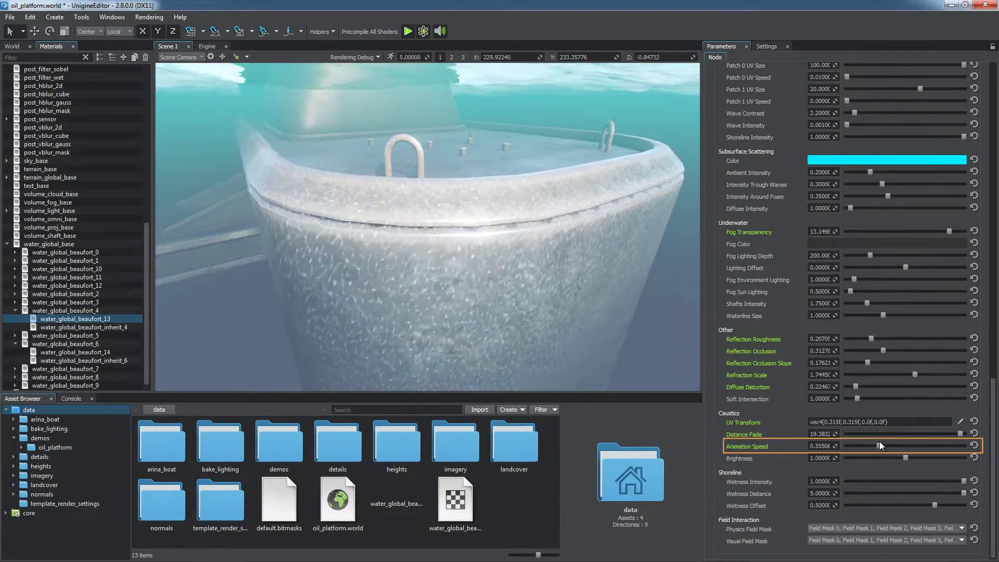
pyautogui.moveTo(911, 458); pyautogui.dragTo(964, 457)
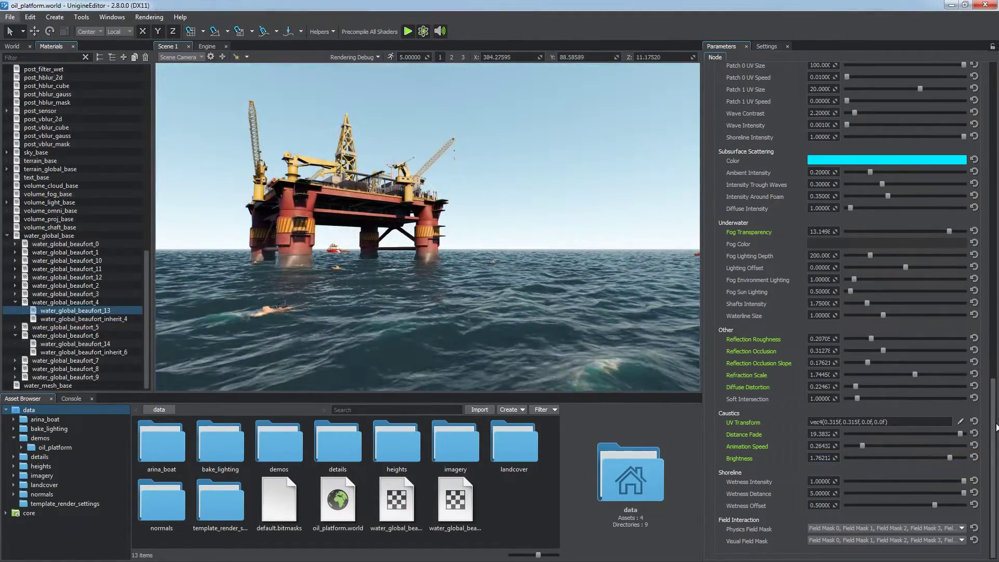
# Enable the Planar Reflection state and Dynamic Reflections rendering, and set the planar reflection Map Size to 1024.
pyautogui.moveTo(994, 414); pyautogui.dragTo(990, 281)
pyautogui.click(759, 168)
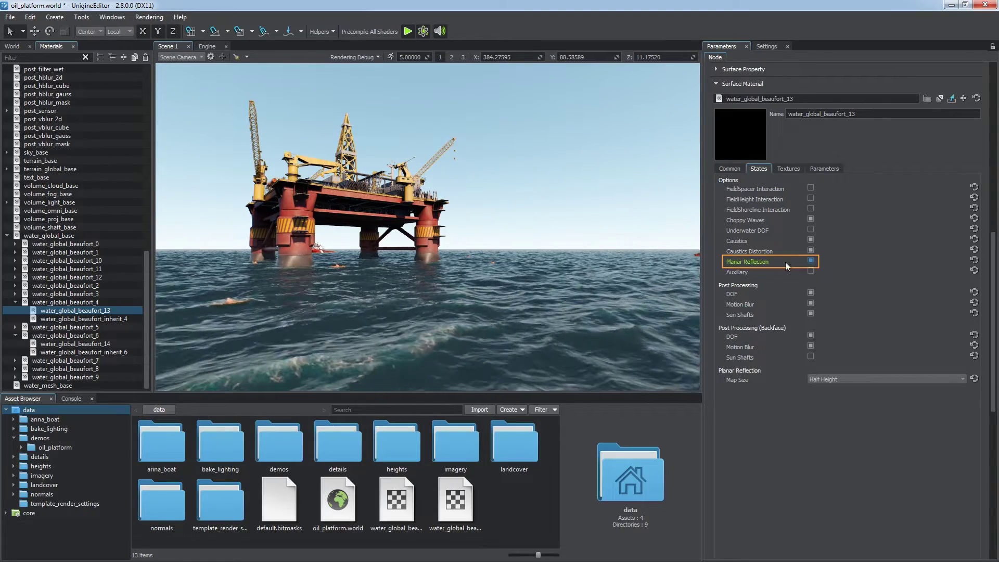
pyautogui.click(161, 19)
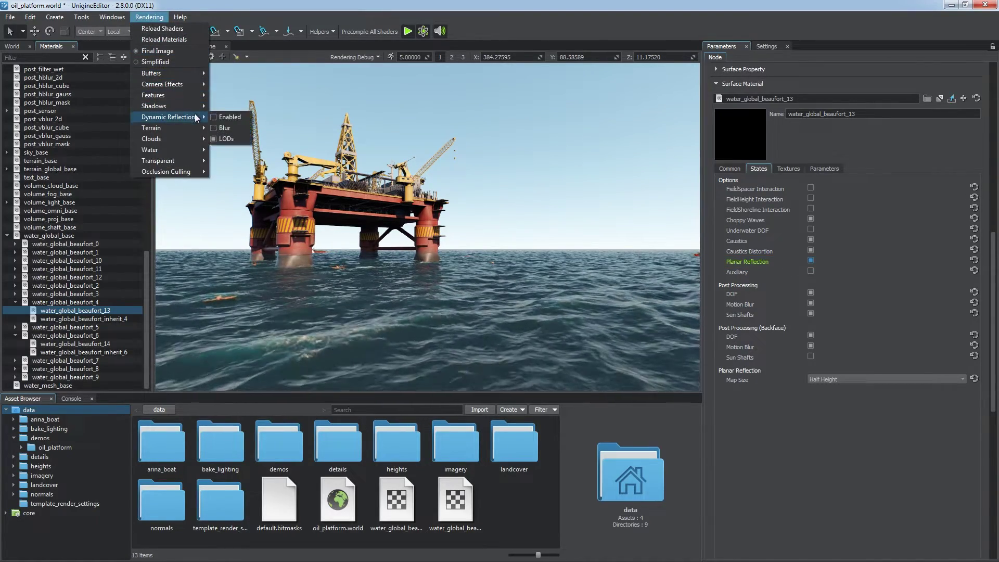
pyautogui.click(726, 401)
pyautogui.click(857, 379)
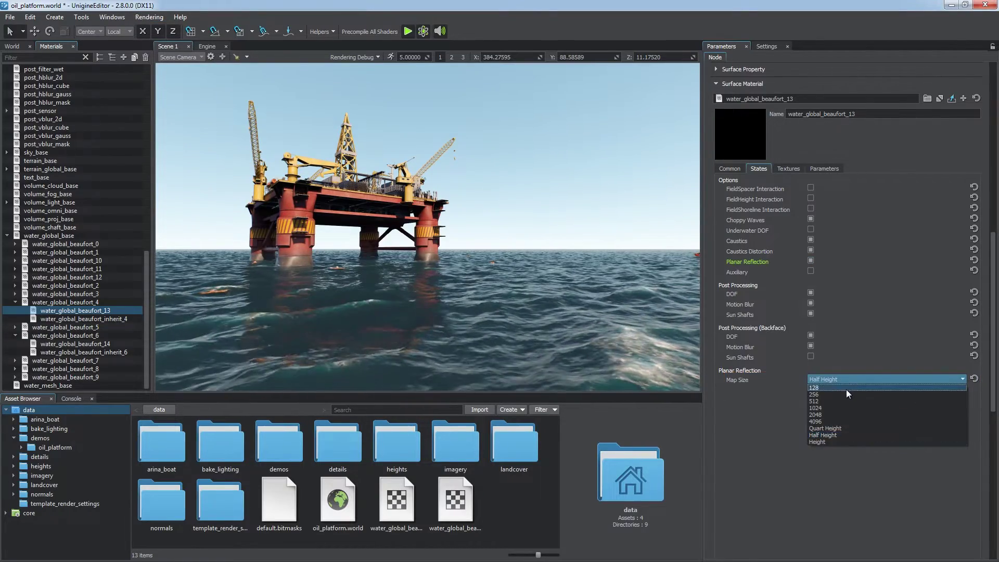
pyautogui.click(838, 407)
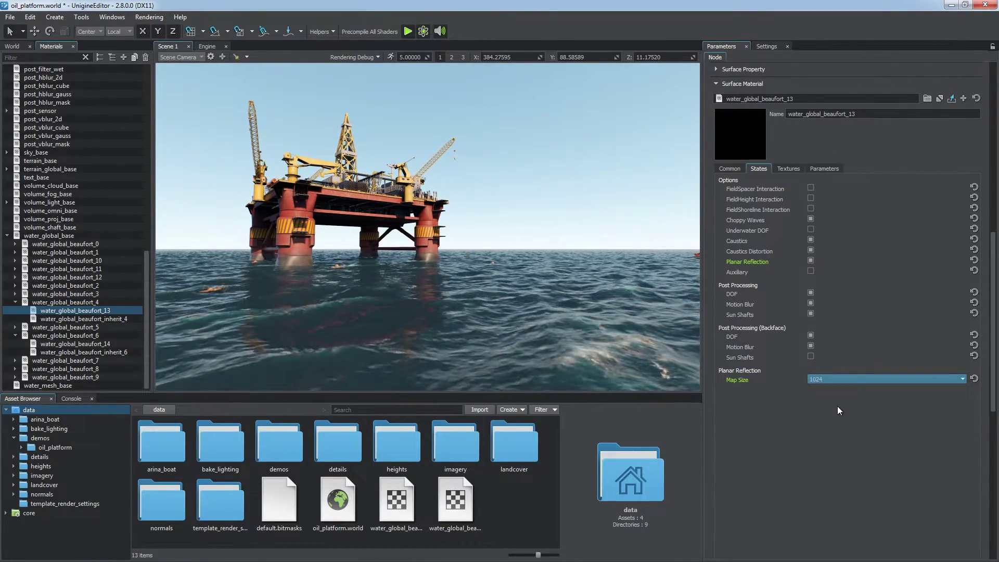
# Change the planar reflection Viewport Mask from Scene to Platform only, and toggle the water's SSR rendering.
pyautogui.click(824, 168)
pyautogui.scroll(-10, 885, 312)
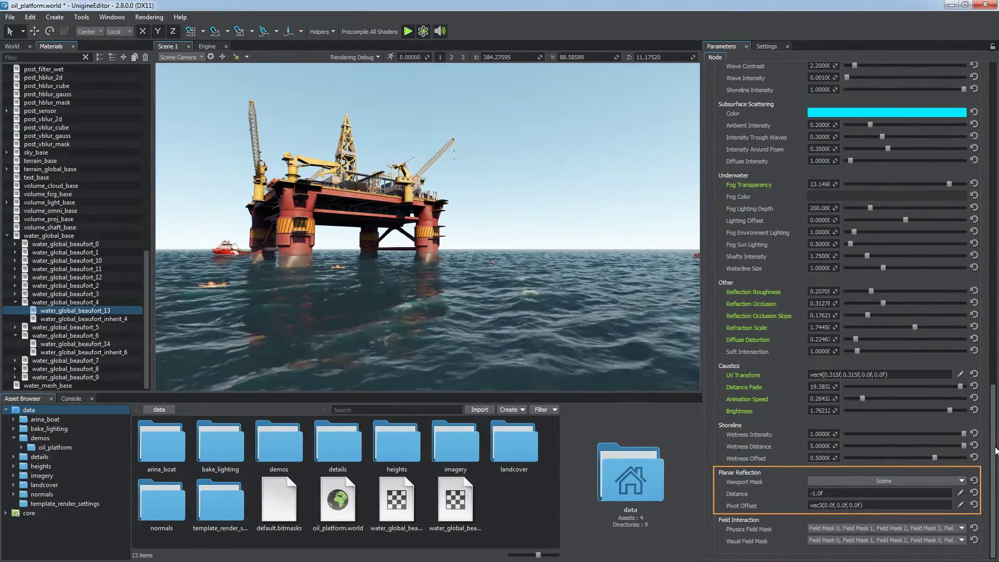
pyautogui.click(950, 482)
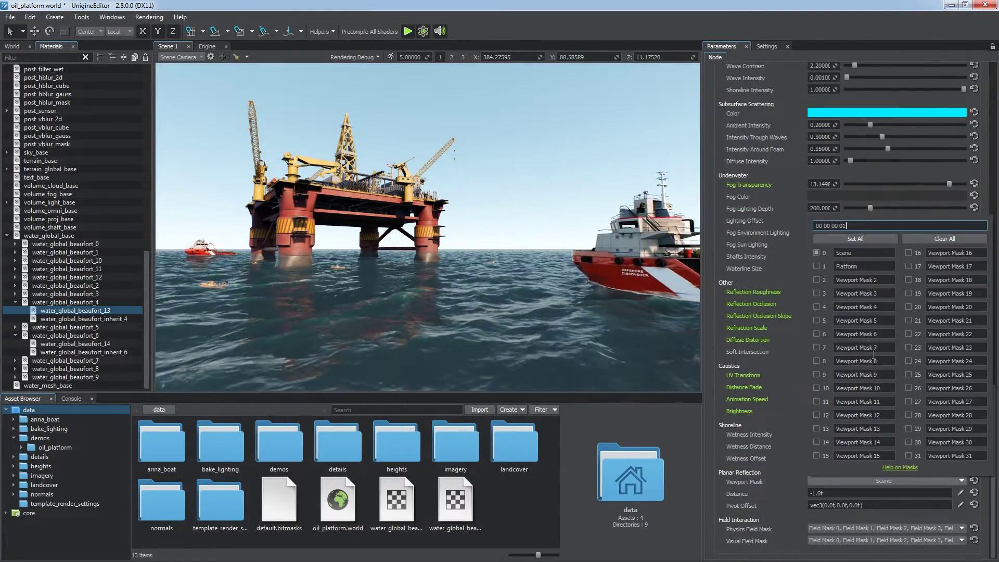
pyautogui.click(815, 252)
pyautogui.click(816, 266)
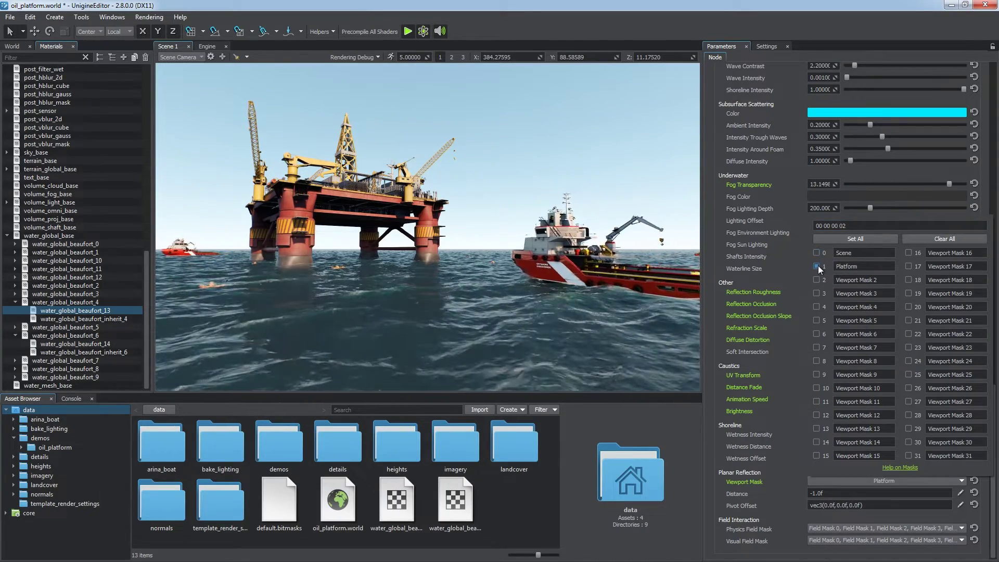
pyautogui.click(844, 480)
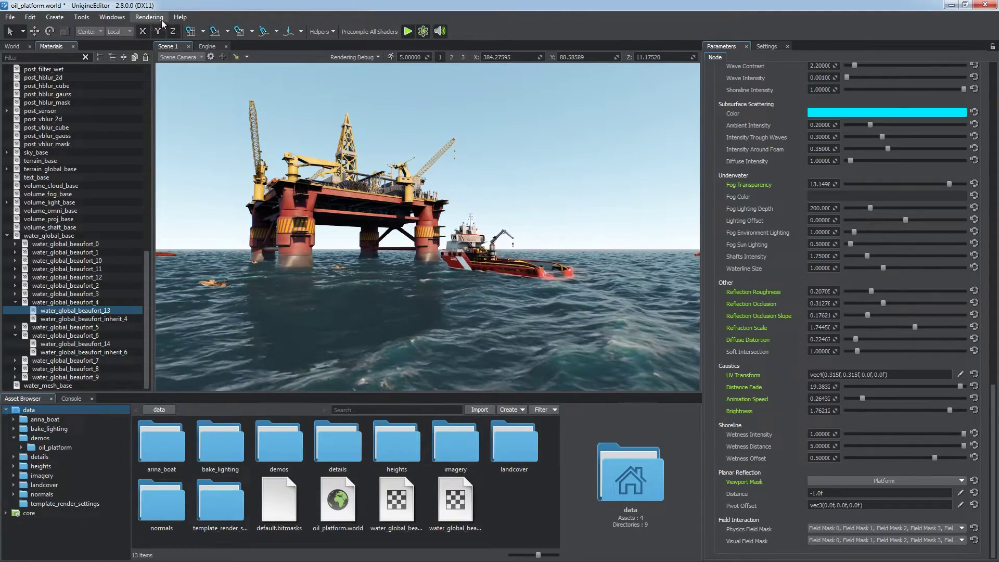
pyautogui.click(232, 171)
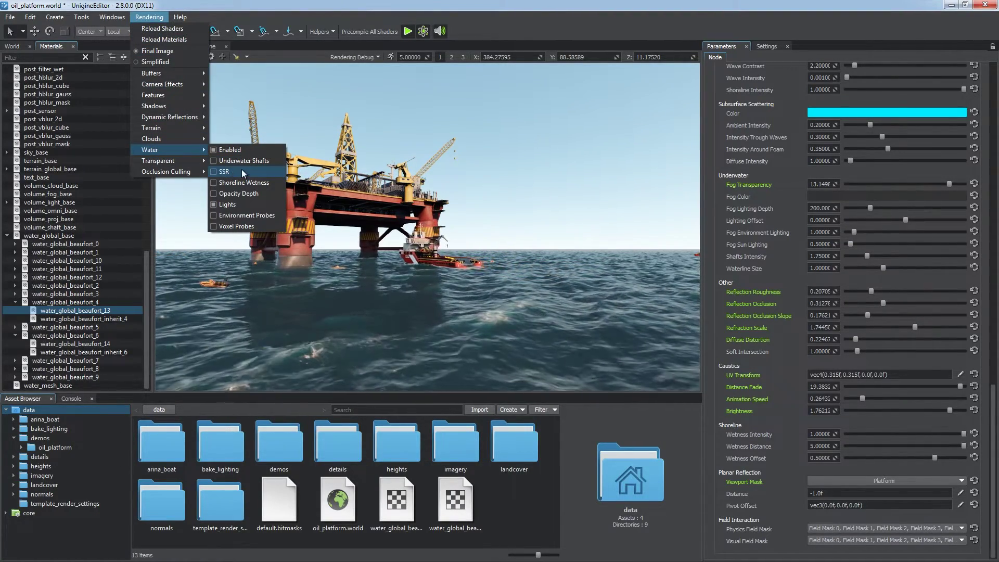
pyautogui.click(242, 171)
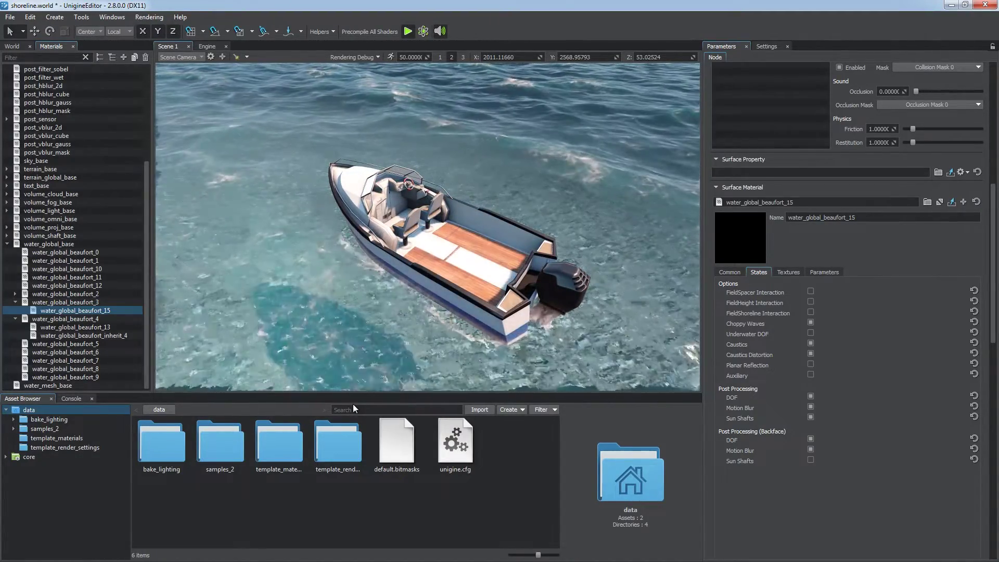
# In the shoreline world, enable the water material's FieldSpacer Interaction state and place a Field Spacer on the boat.
pyautogui.click(810, 292)
pyautogui.click(11, 47)
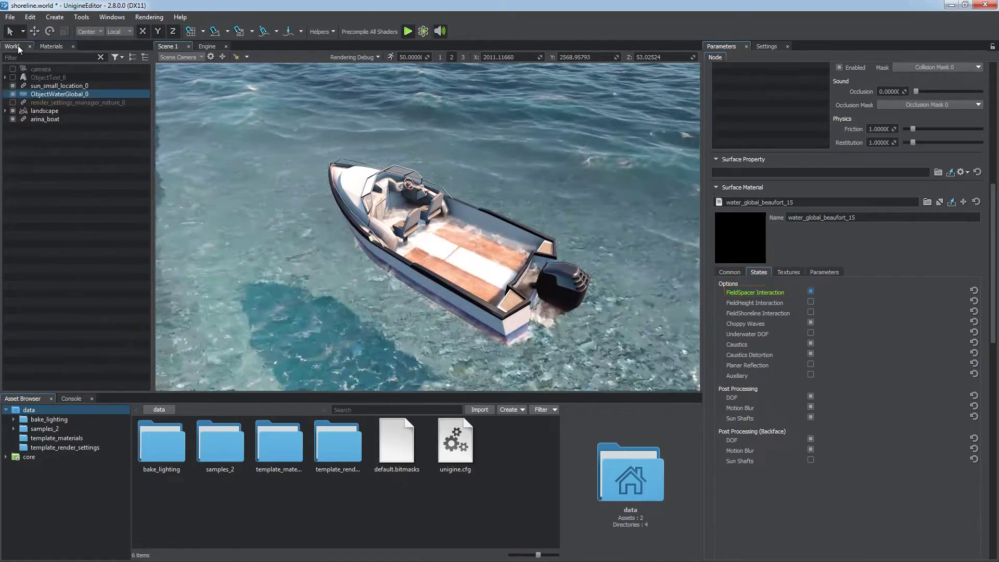
pyautogui.click(58, 17)
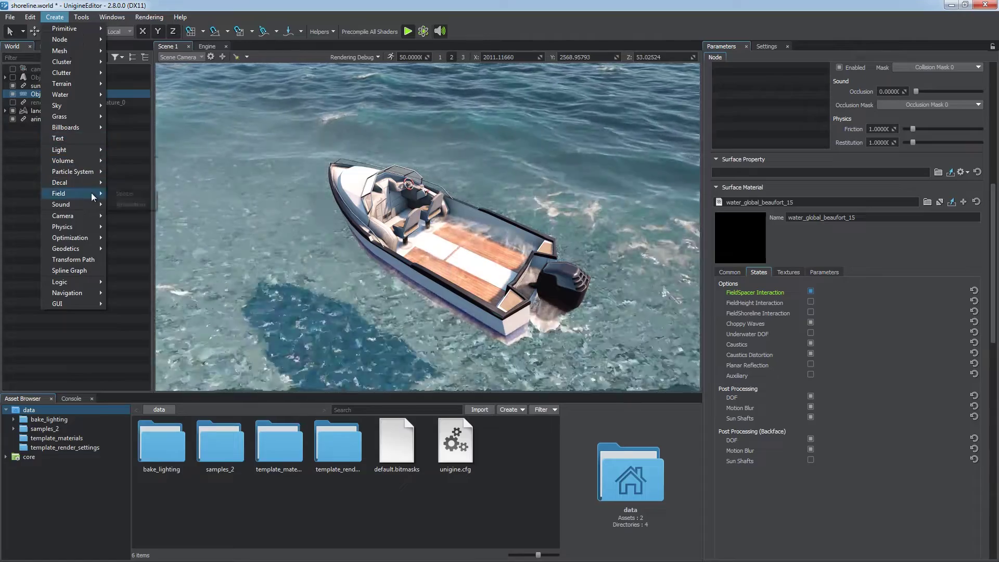
pyautogui.click(123, 194)
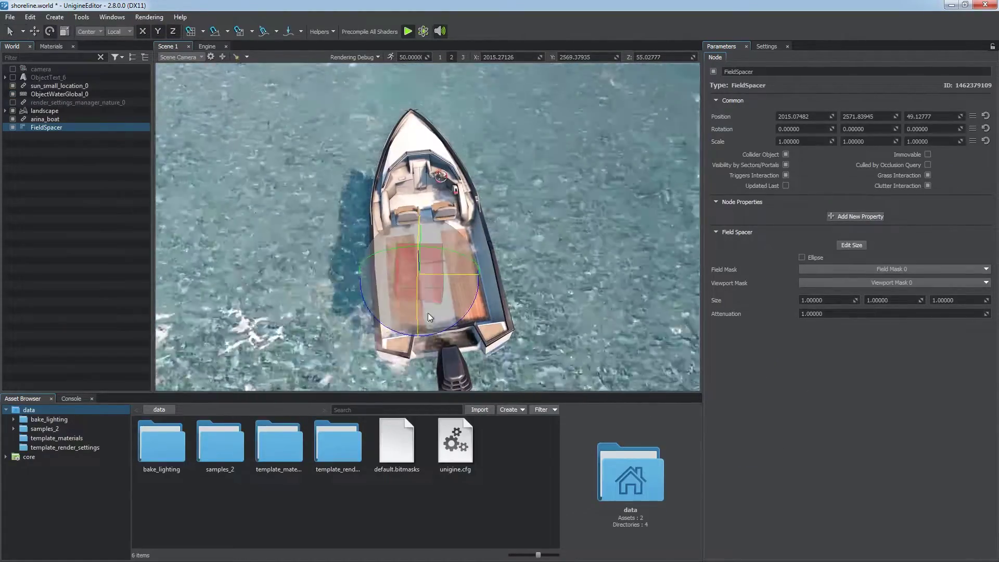
# Fit the FieldSpacer to the boat's interior, rotated about 10.19 degrees around Z and sized about 2.44 x 4.28 x 1.42.
pyautogui.press('w')
pyautogui.moveTo(386, 312); pyautogui.dragTo(456, 331)
pyautogui.moveTo(458, 280); pyautogui.dragTo(614, 233)
pyautogui.moveTo(422, 219); pyautogui.dragTo(401, 216)
pyautogui.keyDown('alt'); pyautogui.moveTo(562, 280); pyautogui.dragTo(559, 252); pyautogui.keyUp('alt')
pyautogui.moveTo(488, 248); pyautogui.dragTo(488, 254)
pyautogui.moveTo(479, 208); pyautogui.dragTo(479, 196)
pyautogui.press('q')
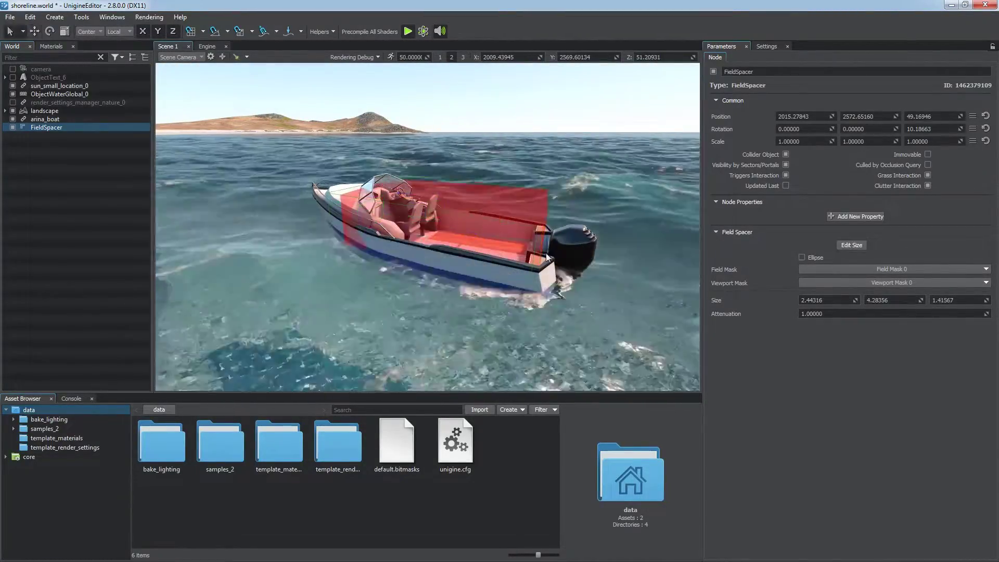
# Set the FieldSpacer's Attenuation to 10 and lower it in the boat to a Z position of about 48.98.
pyautogui.keyDown('alt'); pyautogui.moveTo(558, 250); pyautogui.dragTo(561, 278); pyautogui.keyUp('alt')
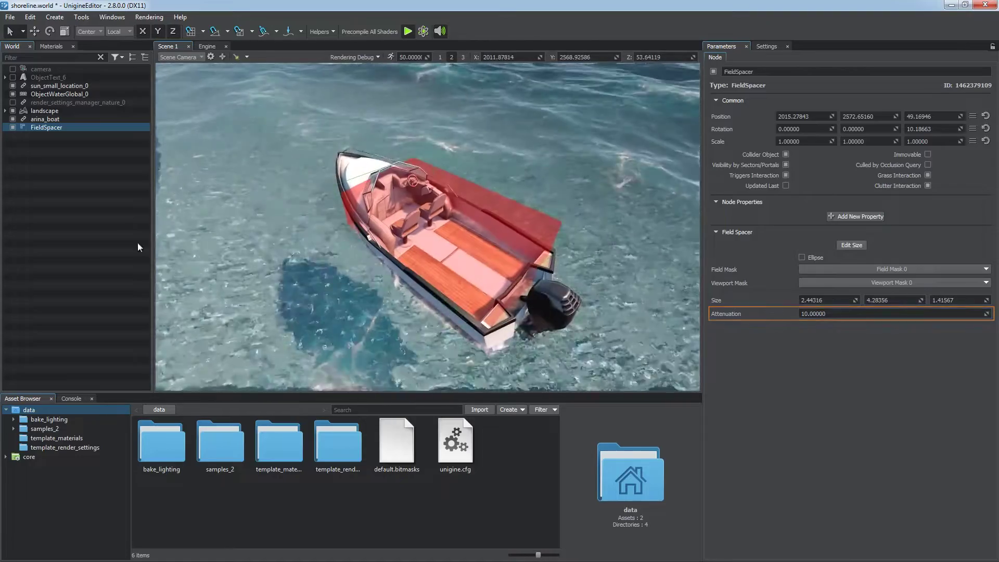
pyautogui.click(320, 216)
pyautogui.click(46, 128)
pyautogui.keyDown('alt'); pyautogui.moveTo(510, 282); pyautogui.dragTo(360, 285); pyautogui.keyUp('alt')
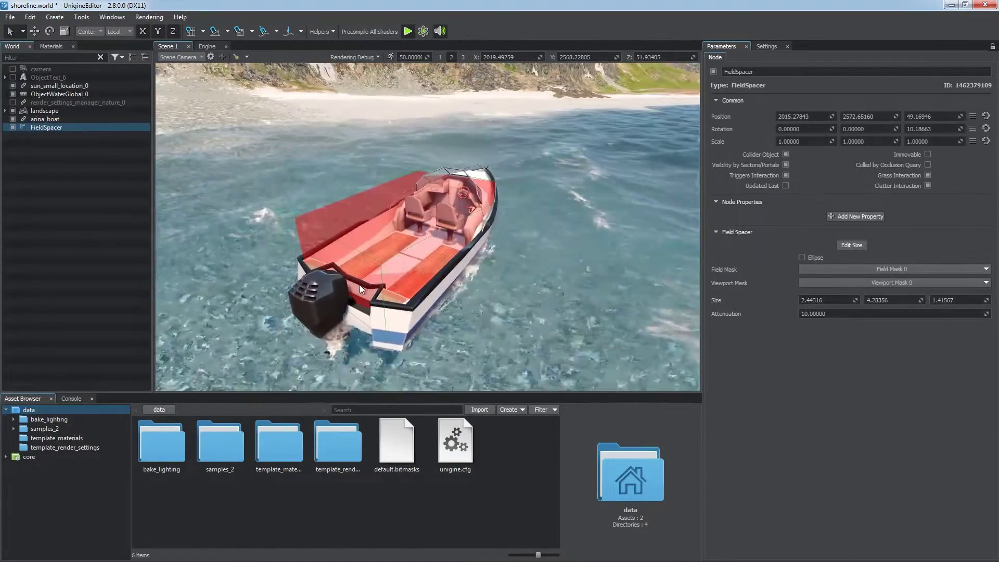
pyautogui.press('w')
pyautogui.moveTo(413, 190); pyautogui.dragTo(413, 204)
pyautogui.click(255, 264)
pyautogui.keyDown('alt'); pyautogui.moveTo(255, 264); pyautogui.dragTo(466, 256); pyautogui.keyUp('alt')
pyautogui.click(468, 260)
# Try the Ellipse shape on the FieldSpacer, inspect it around the boat, and switch it back to a box.
pyautogui.click(801, 256)
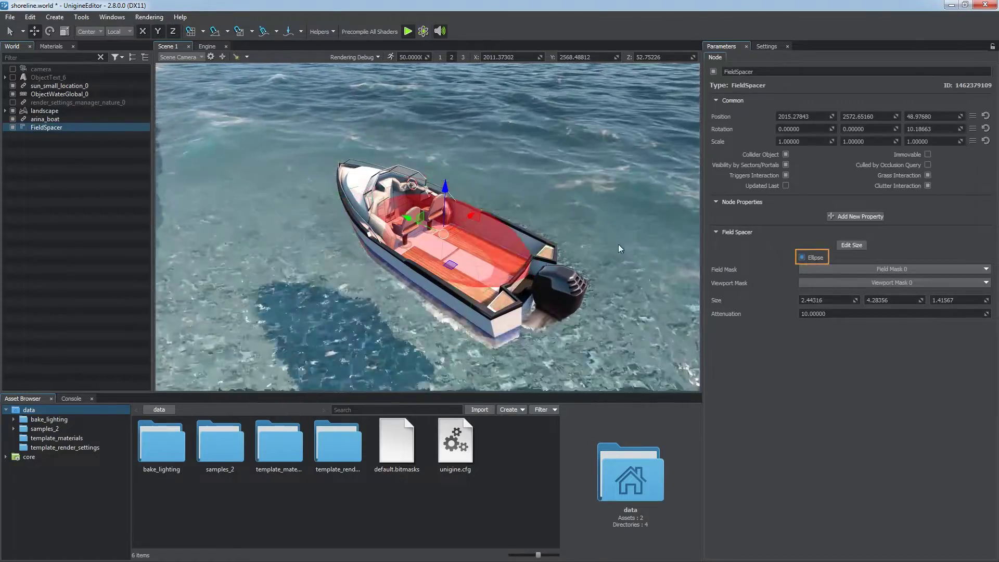
pyautogui.scroll(3, 604, 255)
pyautogui.keyDown('alt'); pyautogui.moveTo(598, 268); pyautogui.dragTo(563, 251); pyautogui.keyUp('alt')
pyautogui.click(803, 257)
pyautogui.scroll(-3, 549, 205)
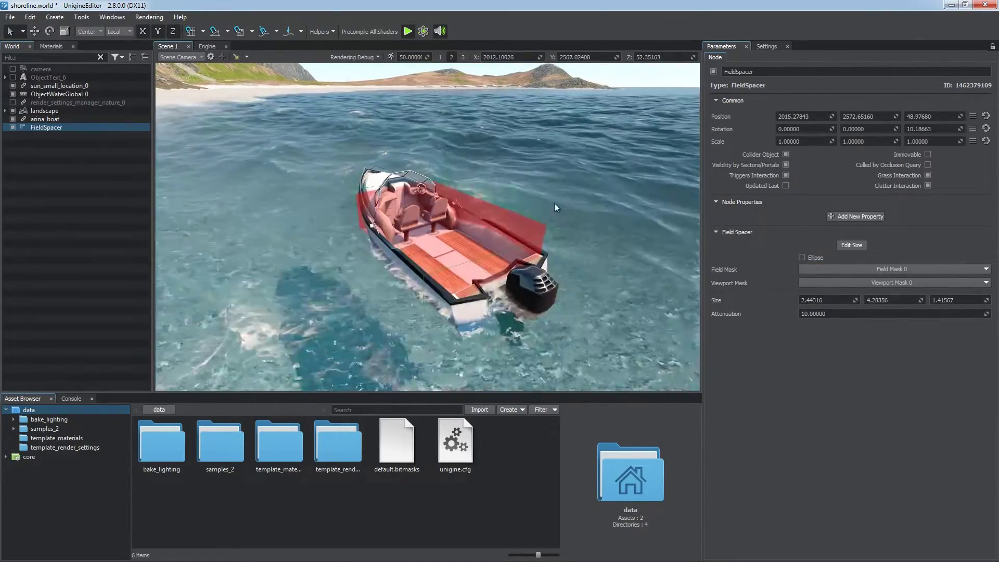
# Deselect the FieldSpacer and examine the water cutout inside the boat from several sides.
pyautogui.keyDown('alt'); pyautogui.moveTo(548, 205); pyautogui.dragTo(577, 225); pyautogui.keyUp('alt')
pyautogui.click(120, 188)
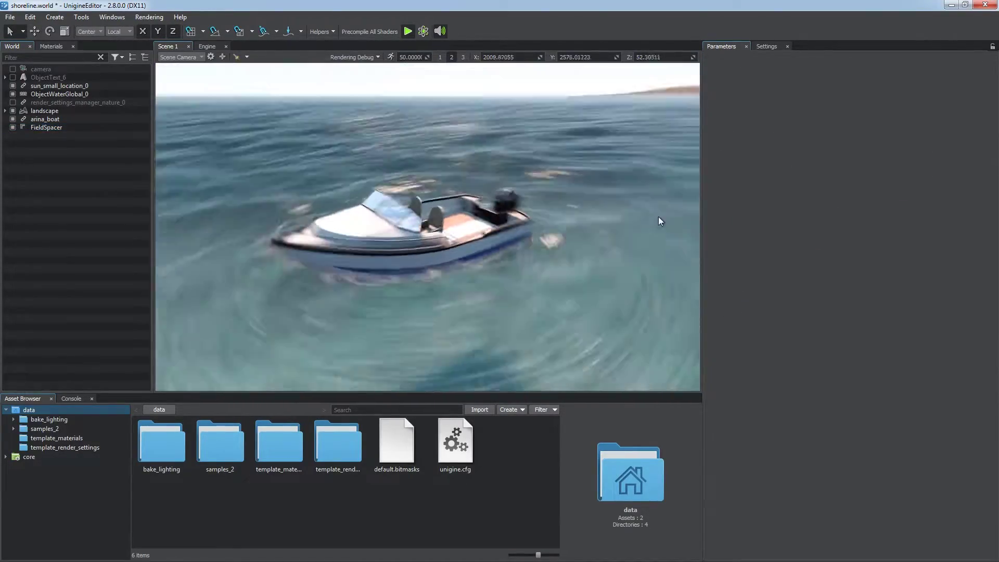
pyautogui.keyDown('alt'); pyautogui.moveTo(657, 217); pyautogui.dragTo(619, 223); pyautogui.keyUp('alt')
pyautogui.click(665, 216)
# Resize the elliptical FieldSpacer placed on the inland lake's water surface.
pyautogui.moveTo(619, 222); pyautogui.dragTo(105, 249, button='right')
pyautogui.keyDown('alt'); pyautogui.moveTo(105, 250); pyautogui.dragTo(92, 212); pyautogui.keyUp('alt')
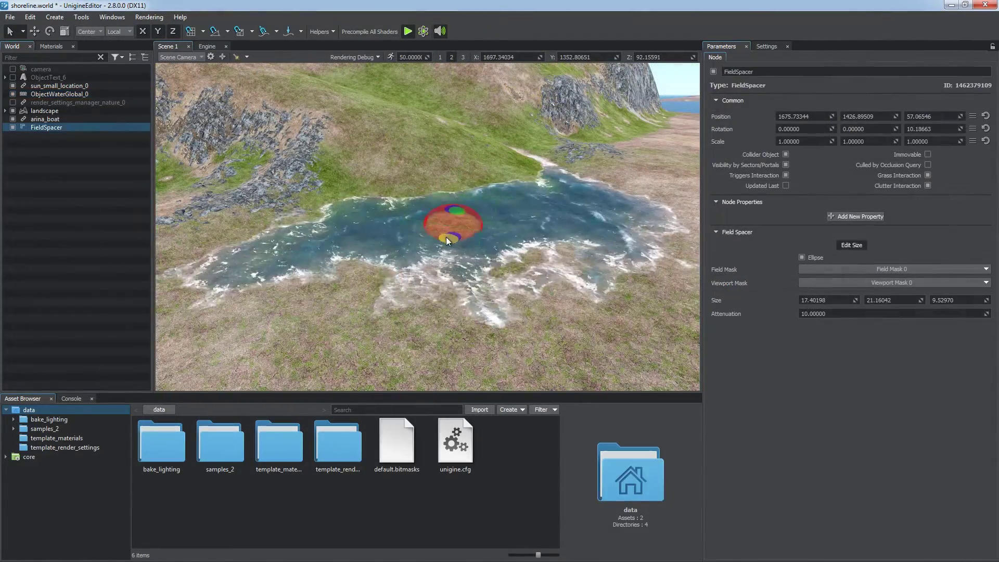
pyautogui.moveTo(447, 237); pyautogui.dragTo(501, 295)
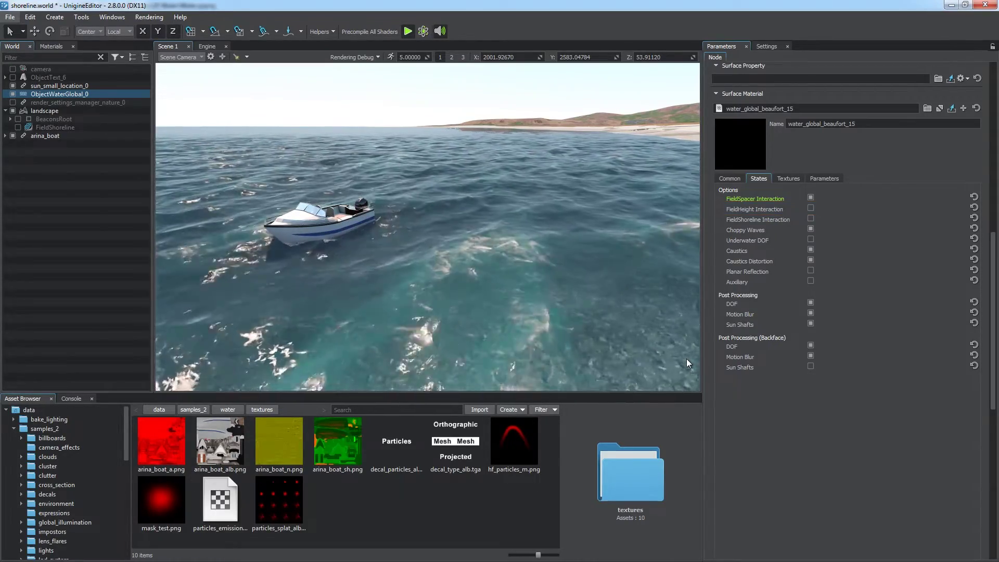
# Create a Field Height water object and place it on the sea surface beside the boat.
pyautogui.click(55, 17)
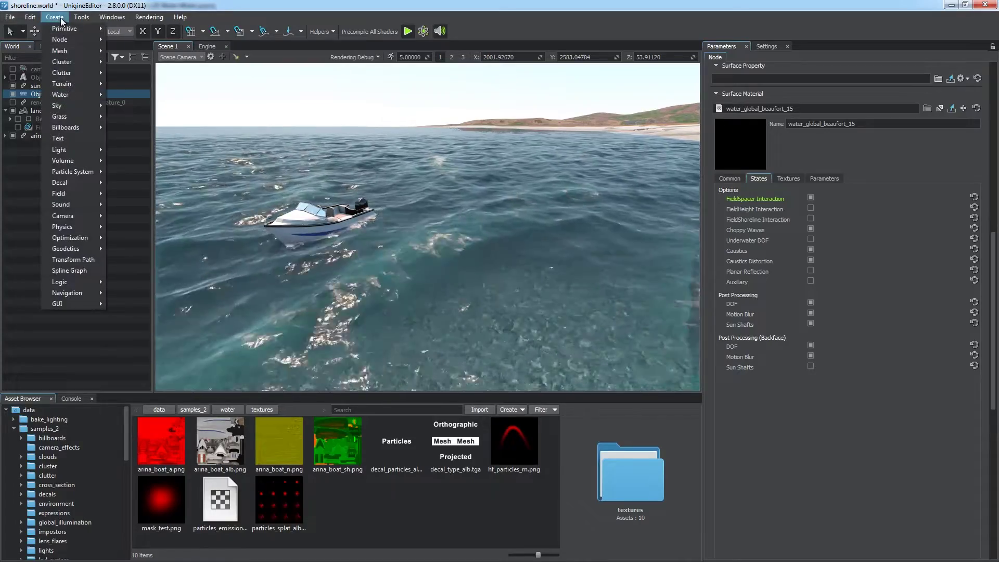
pyautogui.moveTo(74, 94)
pyautogui.click(131, 160)
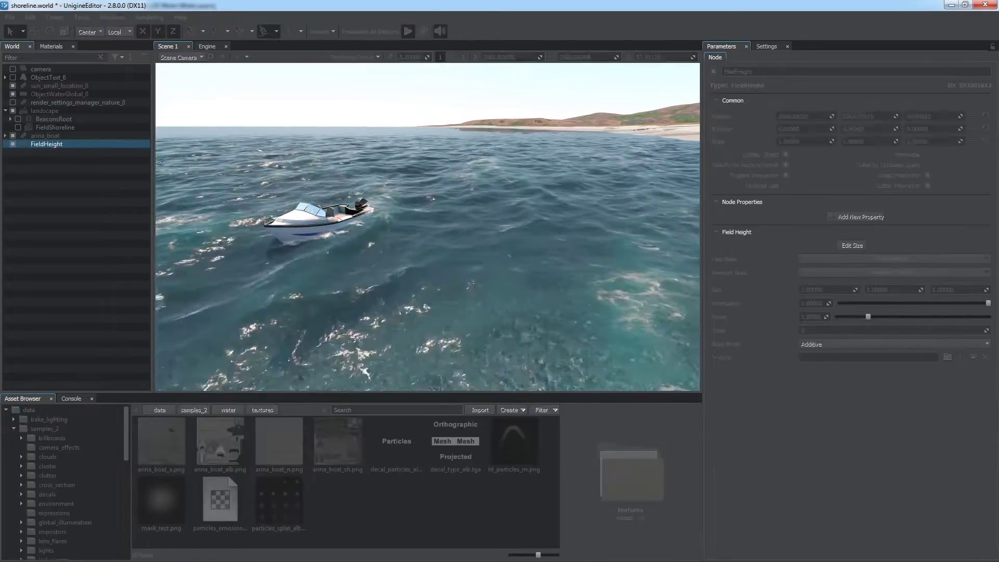
pyautogui.click(430, 255)
# Set the FieldHeight's size to 10 x 10 x 10.
pyautogui.click(817, 289)
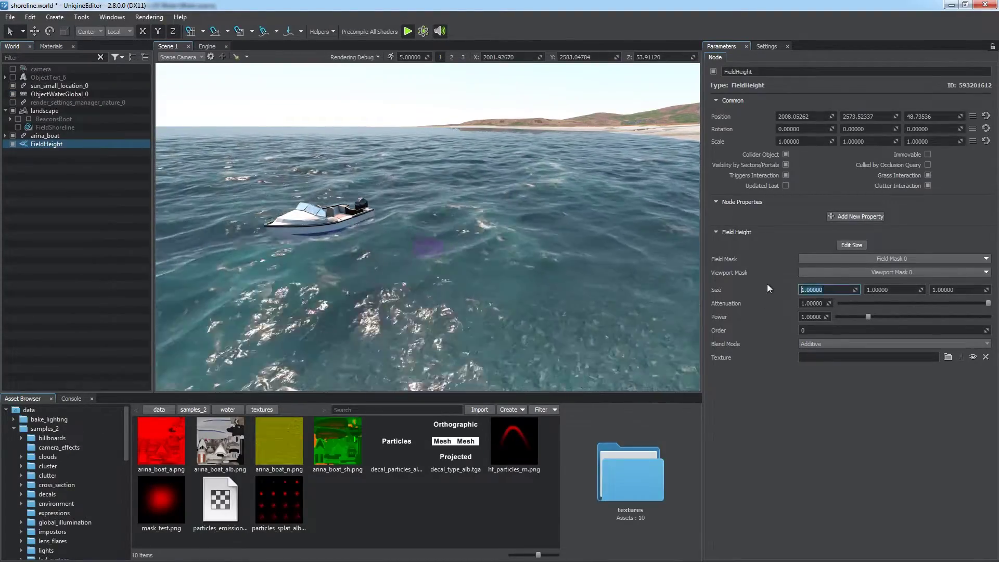
pyautogui.write('10')
pyautogui.press('Tab')
pyautogui.write('10')
pyautogui.press('Tab')
pyautogui.write('10')
pyautogui.press('Return')
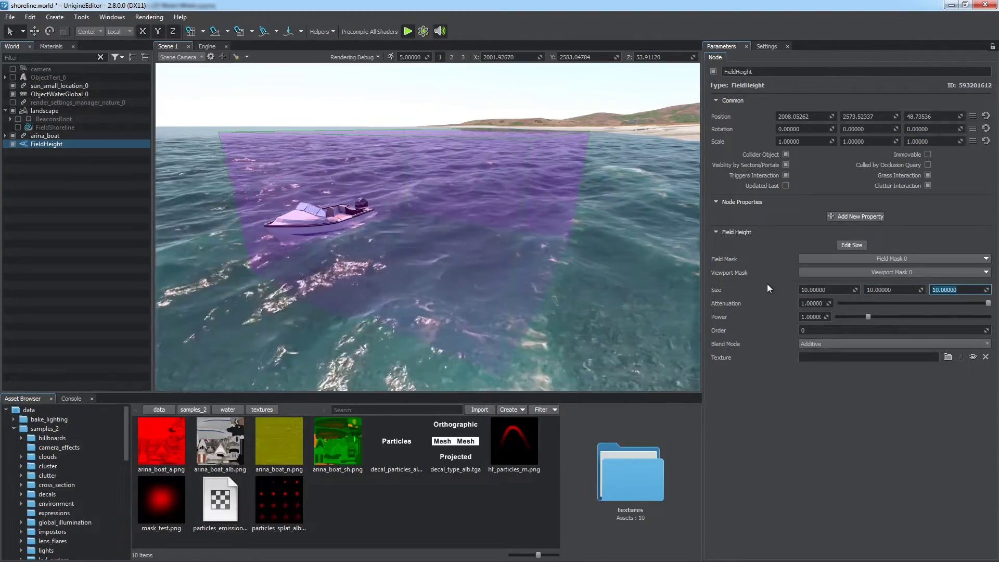
# Enable the FieldHeight Interaction state in the global water material and check the FieldHeight's Field Mask options.
pyautogui.click(644, 315)
pyautogui.click(810, 208)
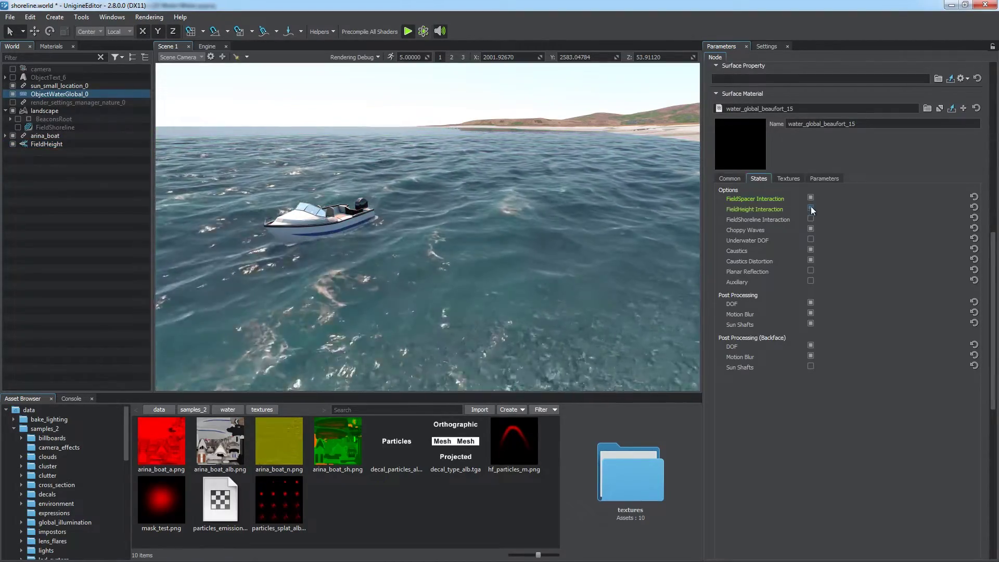
pyautogui.click(114, 146)
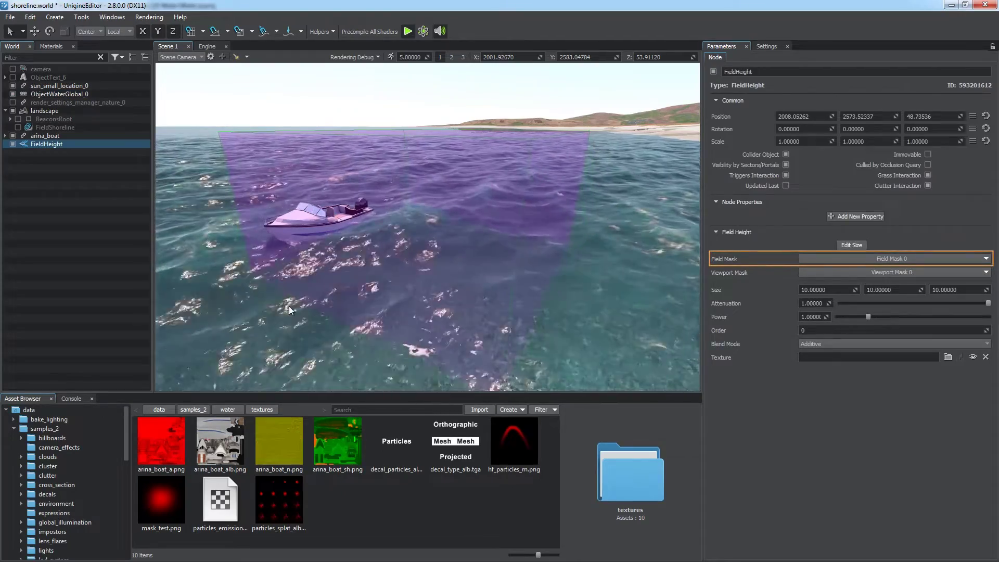
pyautogui.click(890, 259)
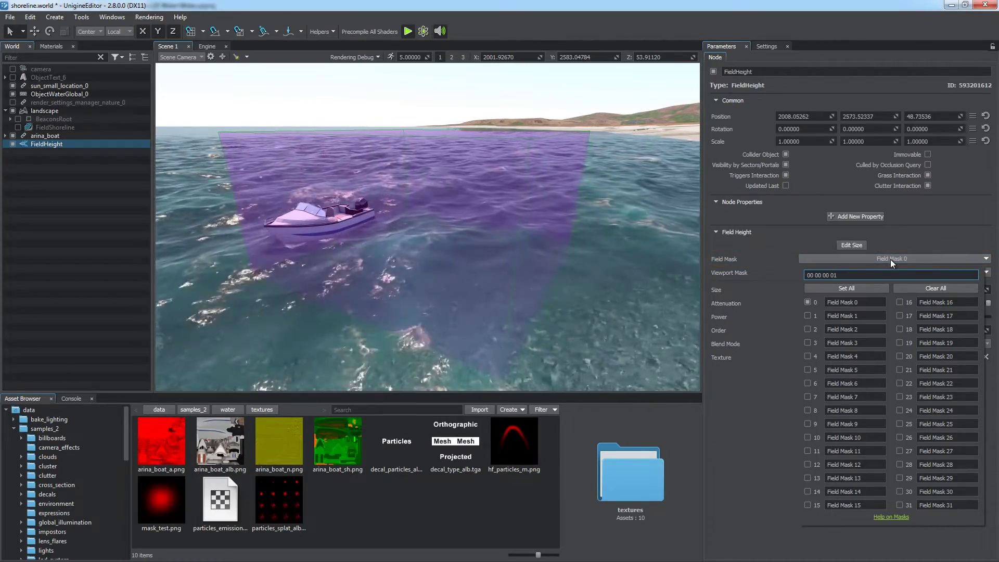
pyautogui.click(891, 259)
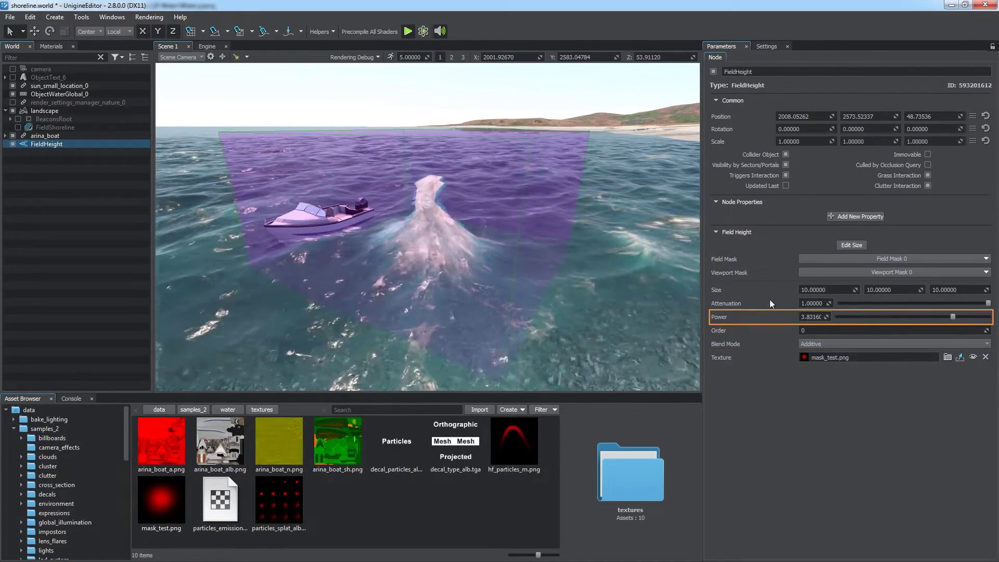
# Try a Power of about 4.33 and the Multiplicative Blend Mode on the FieldHeight, viewing the wave from different angles.
pyautogui.moveTo(671, 290)
pyautogui.keyDown('alt'); pyautogui.mouseDown()
pyautogui.moveTo(619, 264)
pyautogui.moveTo(652, 262)
pyautogui.moveTo(631, 269)
pyautogui.moveTo(667, 281)
pyautogui.mouseUp(); pyautogui.keyUp('alt')
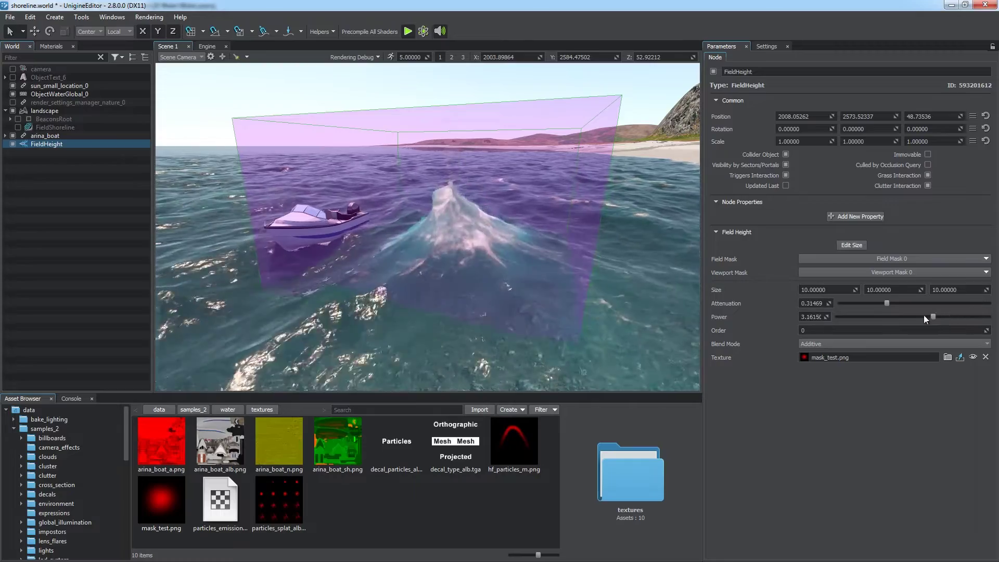
pyautogui.moveTo(920, 315); pyautogui.dragTo(952, 315)
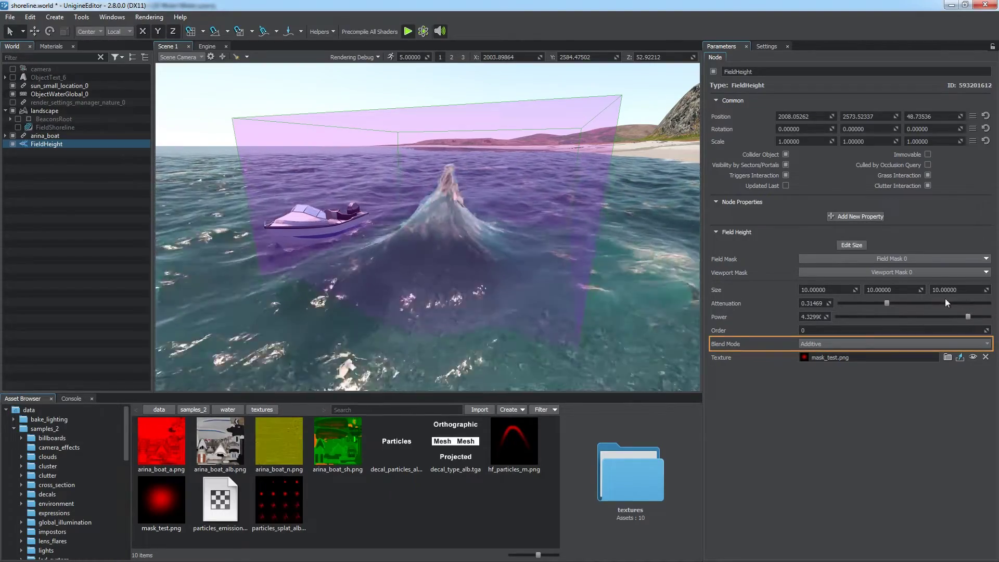
pyautogui.click(840, 343)
pyautogui.click(831, 358)
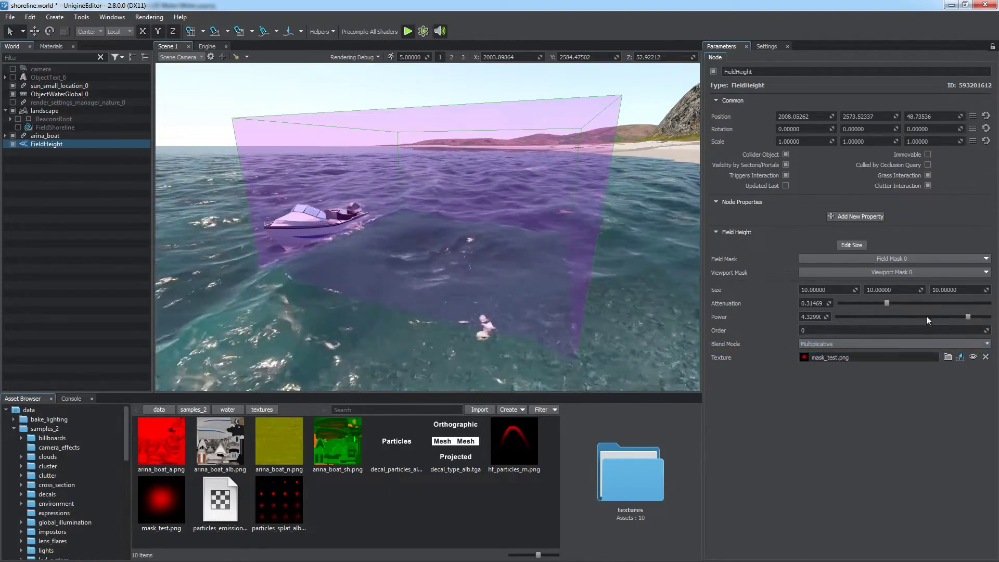
pyautogui.moveTo(600, 269); pyautogui.dragTo(585, 261, button='right')
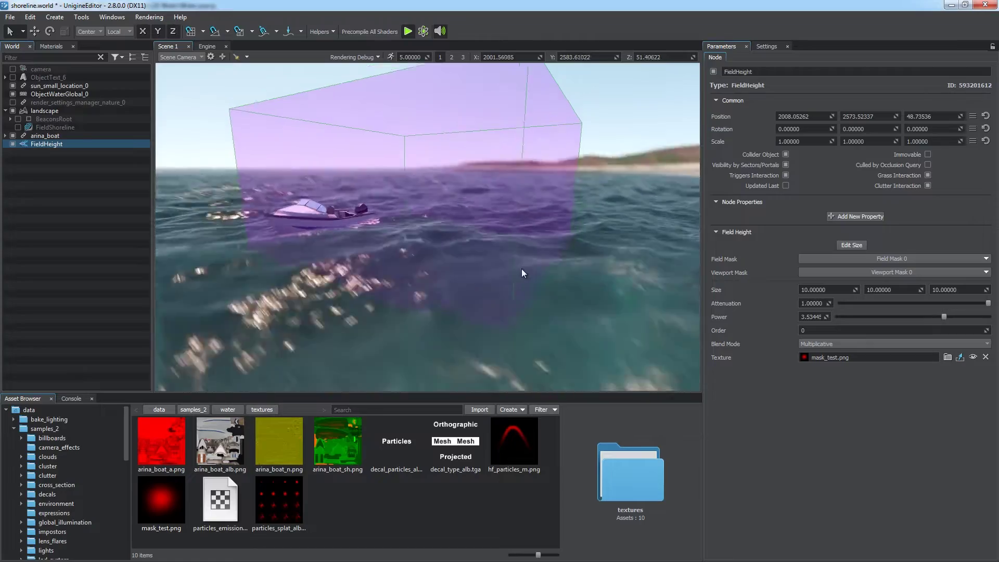
pyautogui.keyDown('alt'); pyautogui.moveTo(522, 270); pyautogui.dragTo(526, 278); pyautogui.keyUp('alt')
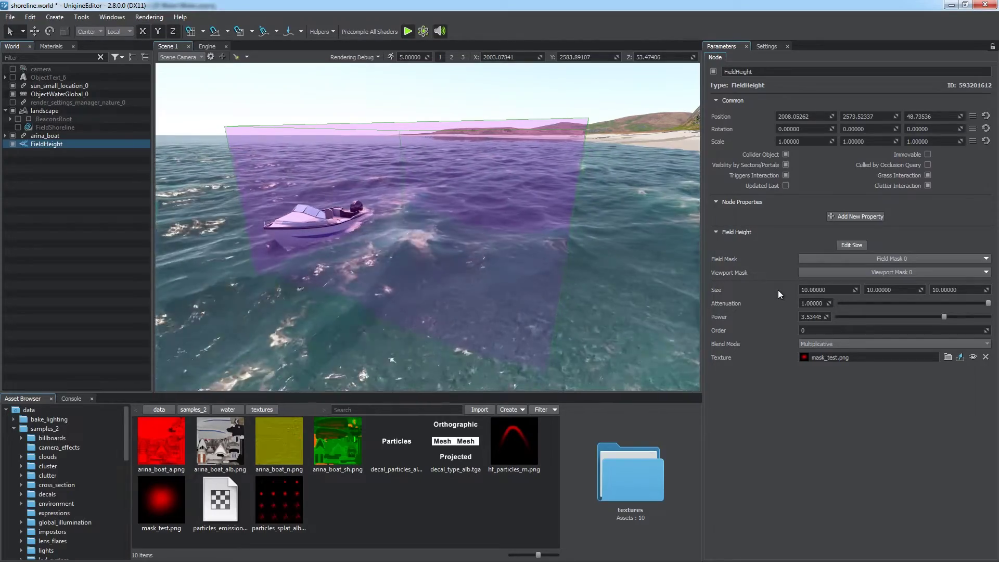
# Set the Field Height Resolution in the water render settings to 1024x1024 and return to the FieldHeight's parameters.
pyautogui.click(764, 46)
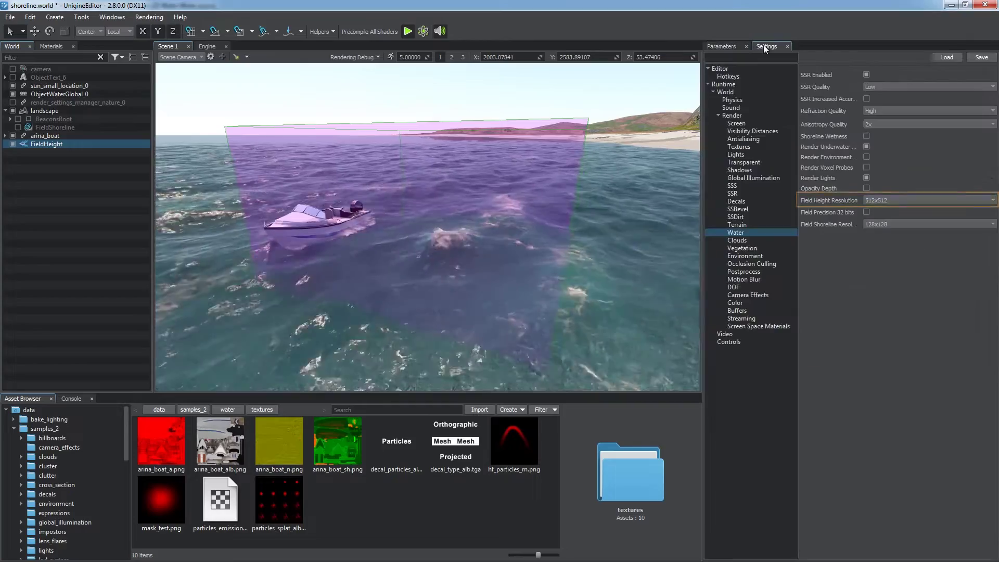
pyautogui.click(901, 200)
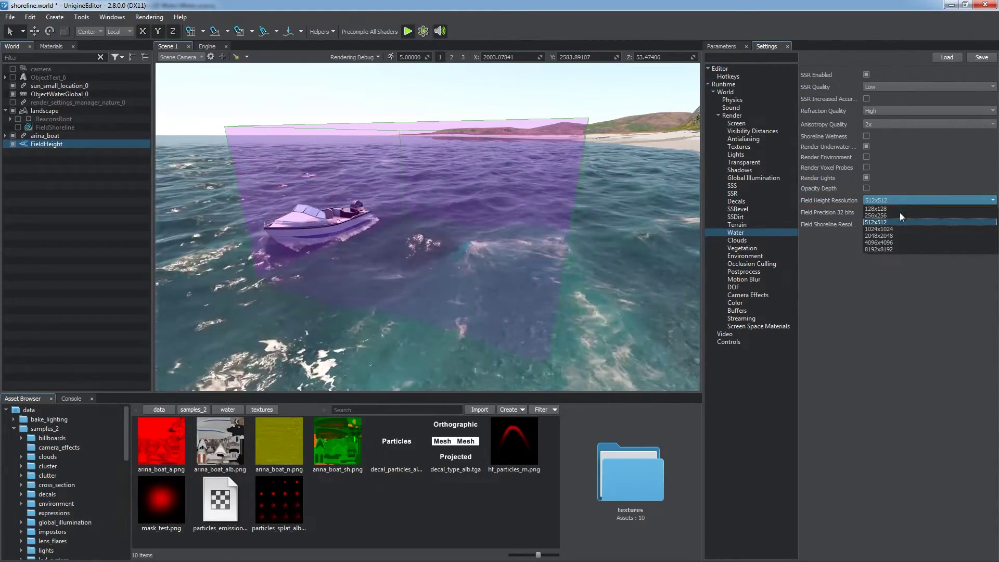
pyautogui.click(895, 228)
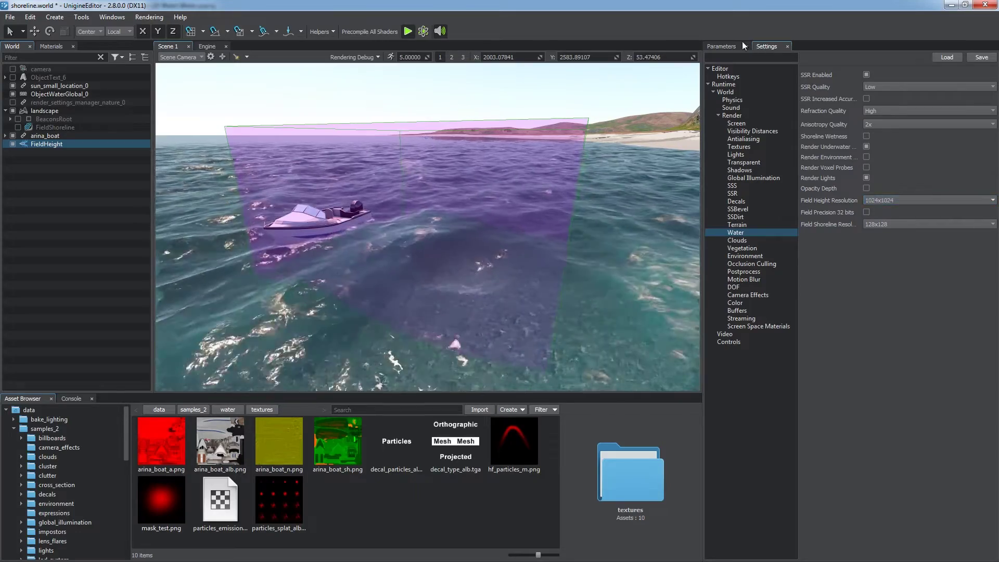
pyautogui.click(724, 46)
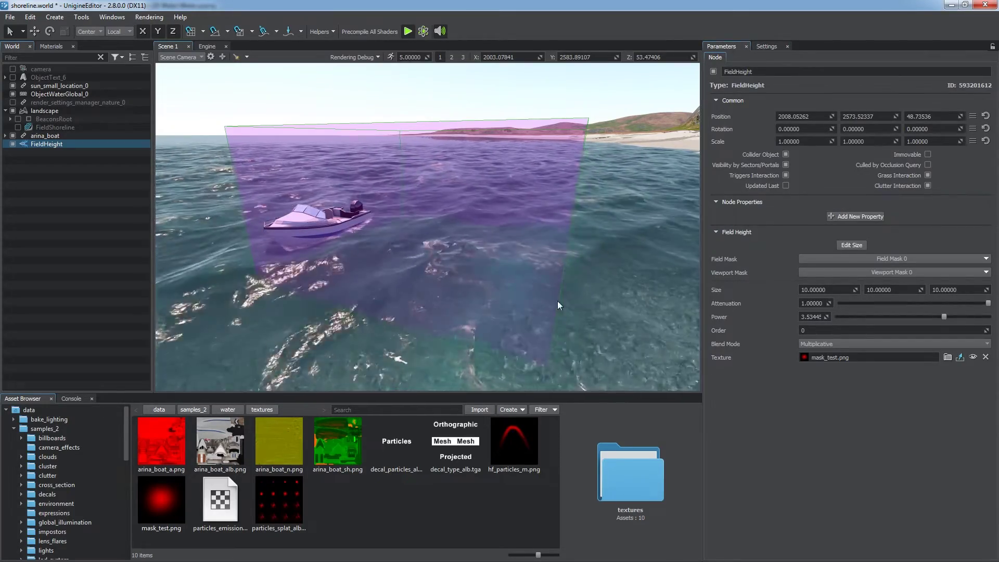
# Assign hf_particles_m.png as the FieldHeight's texture and set its Blend Mode to Additive.
pyautogui.moveTo(514, 441); pyautogui.dragTo(853, 358)
pyautogui.keyDown('alt'); pyautogui.moveTo(546, 278); pyautogui.dragTo(607, 270); pyautogui.keyUp('alt')
pyautogui.click(812, 344)
pyautogui.click(822, 352)
# Lower the FieldHeight's Power to about 0.67 and its Attenuation to about 0.40.
pyautogui.moveTo(944, 317); pyautogui.dragTo(863, 307)
pyautogui.keyDown('alt'); pyautogui.moveTo(657, 273); pyautogui.dragTo(604, 256); pyautogui.keyUp('alt')
pyautogui.moveTo(987, 303); pyautogui.dragTo(854, 312)
pyautogui.keyDown('alt'); pyautogui.moveTo(551, 274); pyautogui.dragTo(507, 300); pyautogui.keyUp('alt')
# Move the FieldHeight across the water onto the boat so its wave meets the hull, checking it from several angles.
pyautogui.press('w')
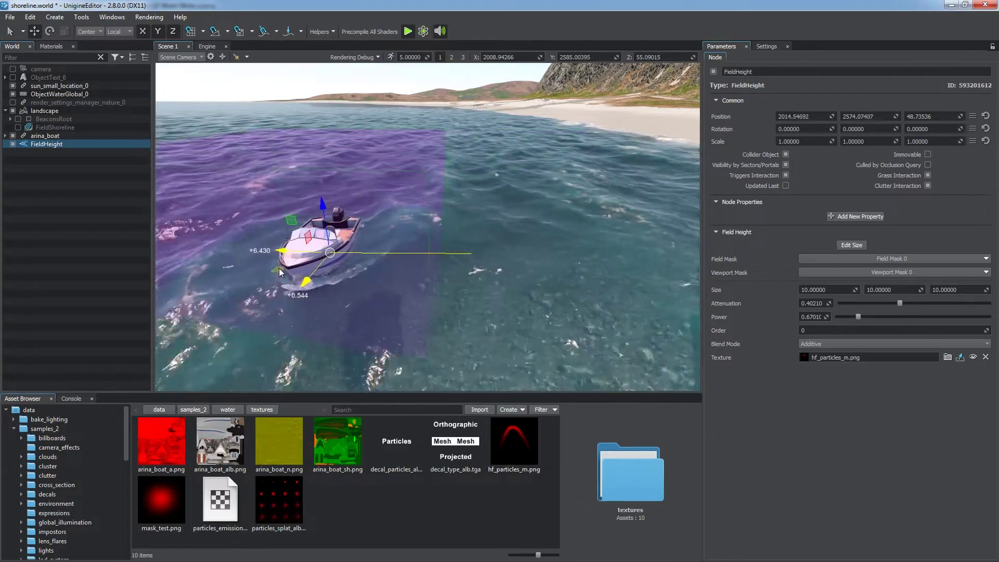
pyautogui.moveTo(279, 268); pyautogui.dragTo(281, 267)
pyautogui.keyDown('alt'); pyautogui.moveTo(426, 263); pyautogui.dragTo(488, 259); pyautogui.keyUp('alt')
pyautogui.moveTo(391, 243); pyautogui.dragTo(378, 244)
pyautogui.keyDown('alt'); pyautogui.moveTo(448, 281); pyautogui.dragTo(348, 242); pyautogui.keyUp('alt')
pyautogui.scroll(2, 430, 294)
pyautogui.keyDown('alt'); pyautogui.moveTo(430, 298); pyautogui.dragTo(403, 290); pyautogui.keyUp('alt')
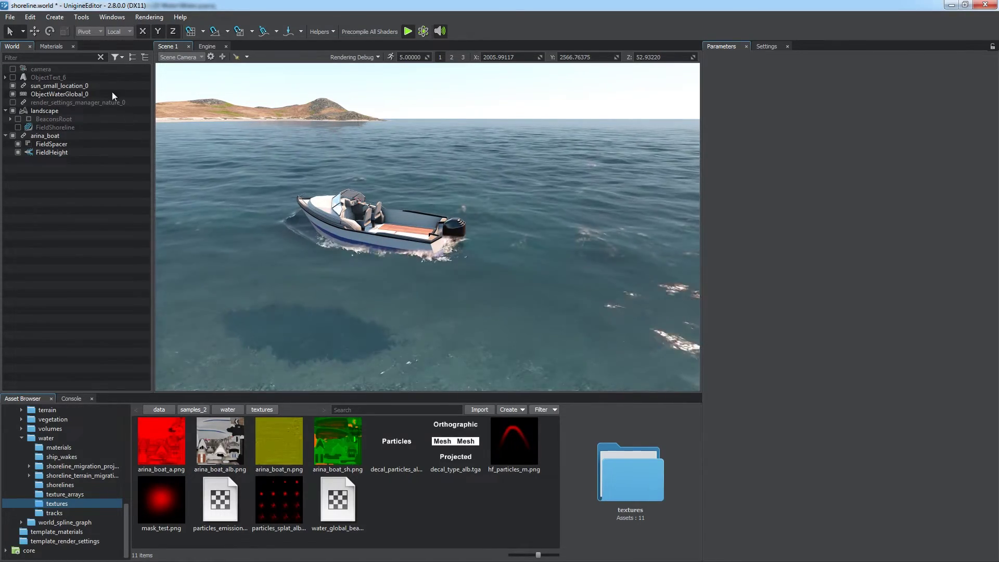
# Create a Field Height Particles object and place its particle emitter at the boat's outboard motor.
pyautogui.click(55, 17)
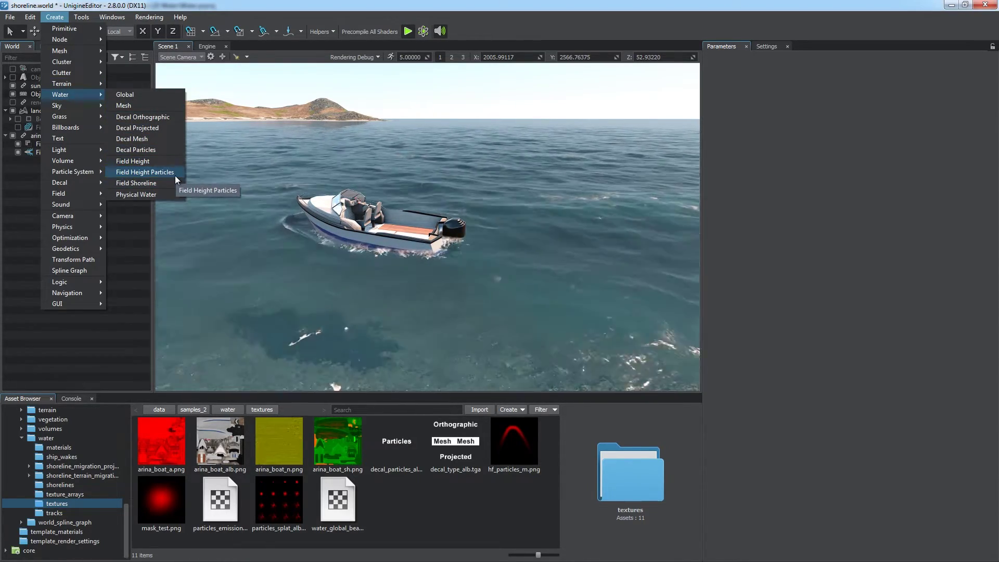
pyautogui.click(175, 176)
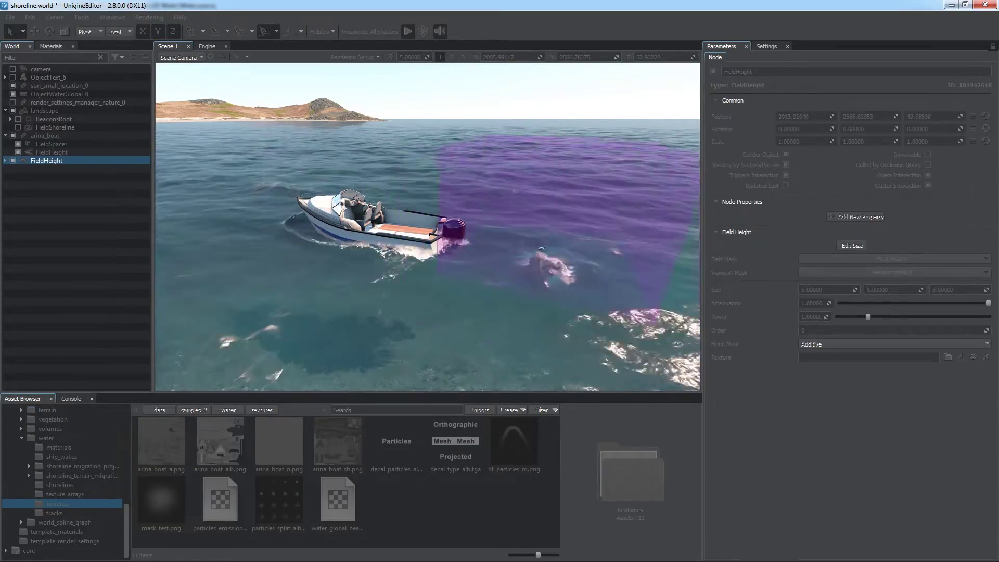
pyautogui.click(612, 288)
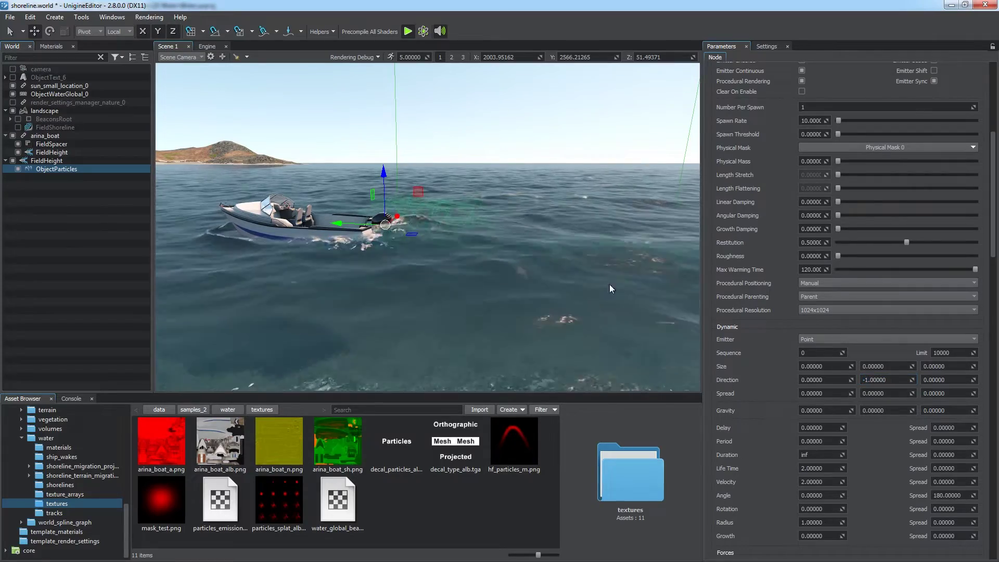
# Set the height particles' Life Time to 6.5, Growth to -0.1 and X Spread to 0.2.
pyautogui.keyDown('alt'); pyautogui.moveTo(596, 280); pyautogui.dragTo(536, 298); pyautogui.keyUp('alt')
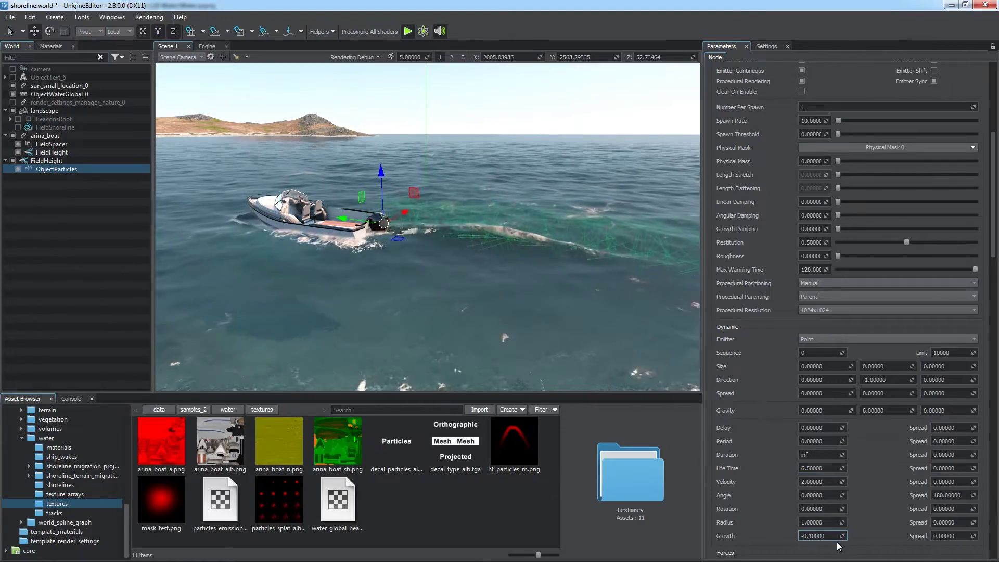
pyautogui.moveTo(849, 394); pyautogui.dragTo(864, 382)
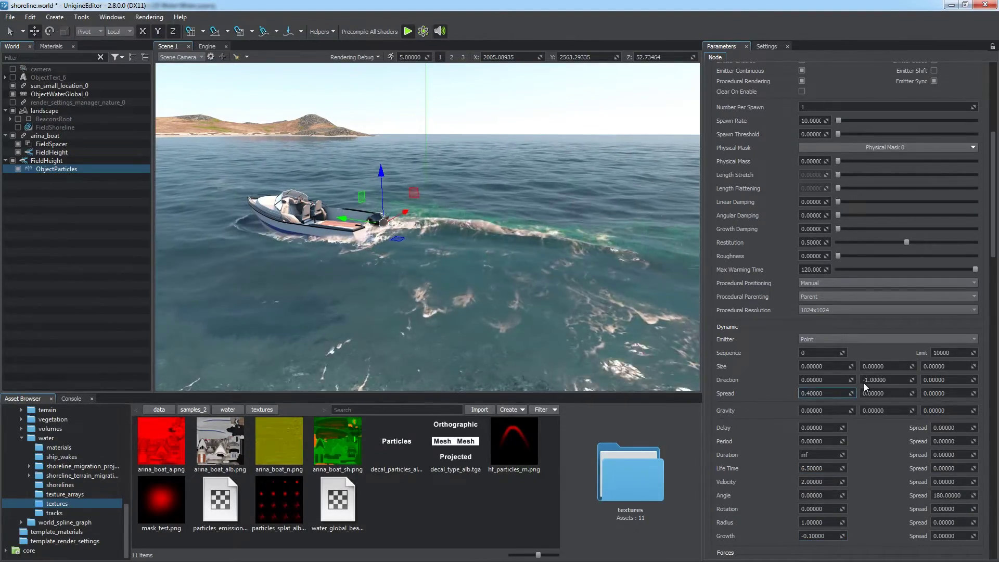
pyautogui.keyDown('alt'); pyautogui.moveTo(576, 301); pyautogui.dragTo(487, 346); pyautogui.keyUp('alt')
# Duplicate the wake particle emitter beside the original, then adjust both emitters together behind the stern and inspect the wake.
pyautogui.moveTo(383, 201); pyautogui.dragTo(399, 200)
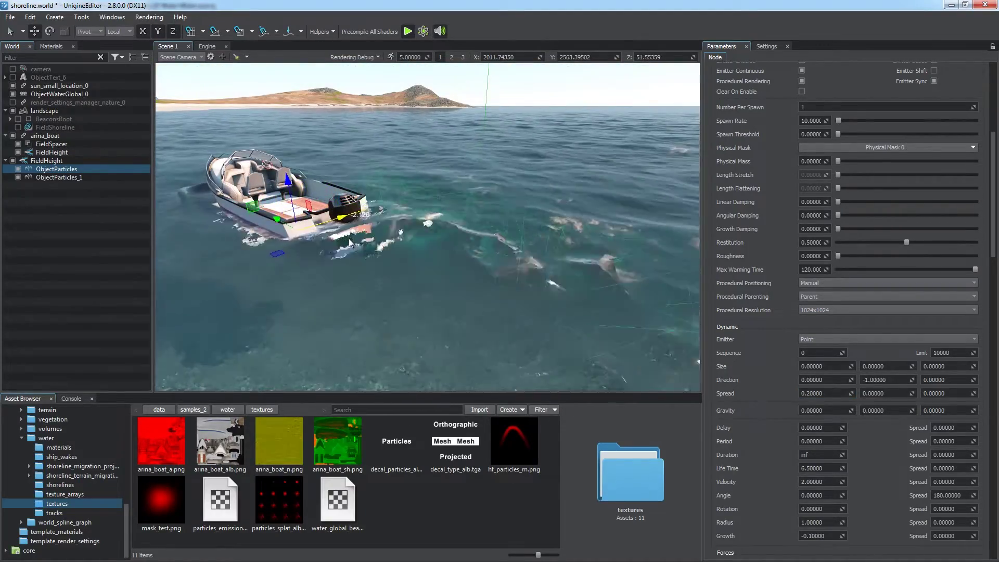
pyautogui.keyDown('ctrl'); pyautogui.click(75, 170); pyautogui.keyUp('ctrl')
pyautogui.keyDown('alt'); pyautogui.moveTo(222, 269); pyautogui.dragTo(255, 284); pyautogui.keyUp('alt')
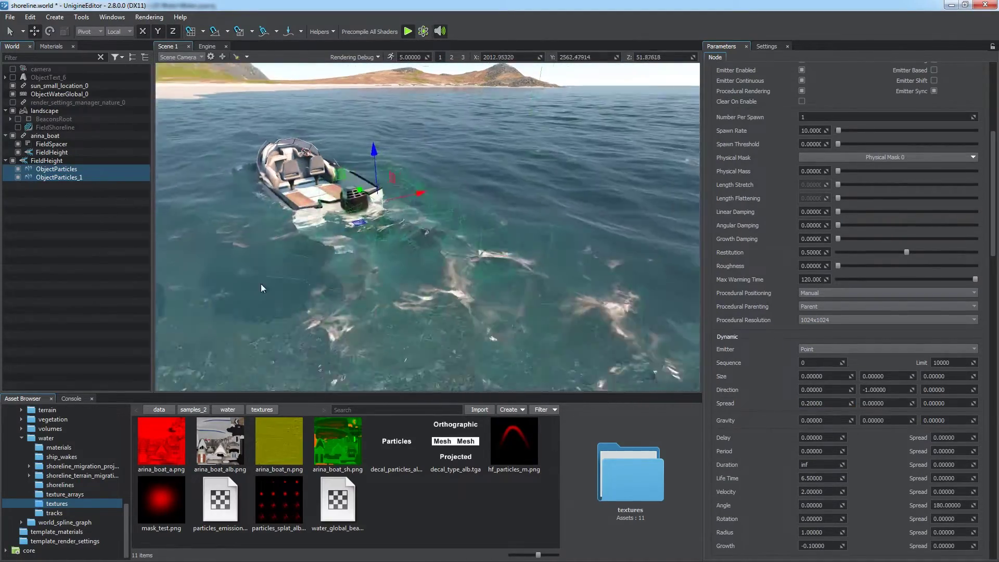
pyautogui.moveTo(255, 284); pyautogui.dragTo(370, 264, button='right')
pyautogui.moveTo(370, 248); pyautogui.dragTo(371, 249)
pyautogui.keyDown('alt'); pyautogui.moveTo(371, 249); pyautogui.dragTo(436, 200); pyautogui.keyUp('alt')
pyautogui.click(391, 286)
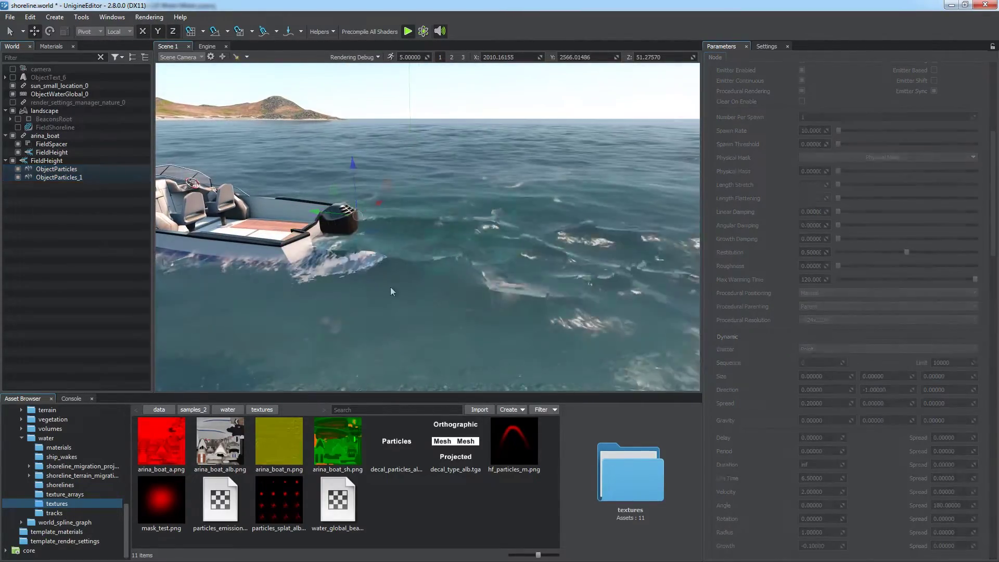
pyautogui.moveTo(368, 298); pyautogui.dragTo(284, 305, button='right')
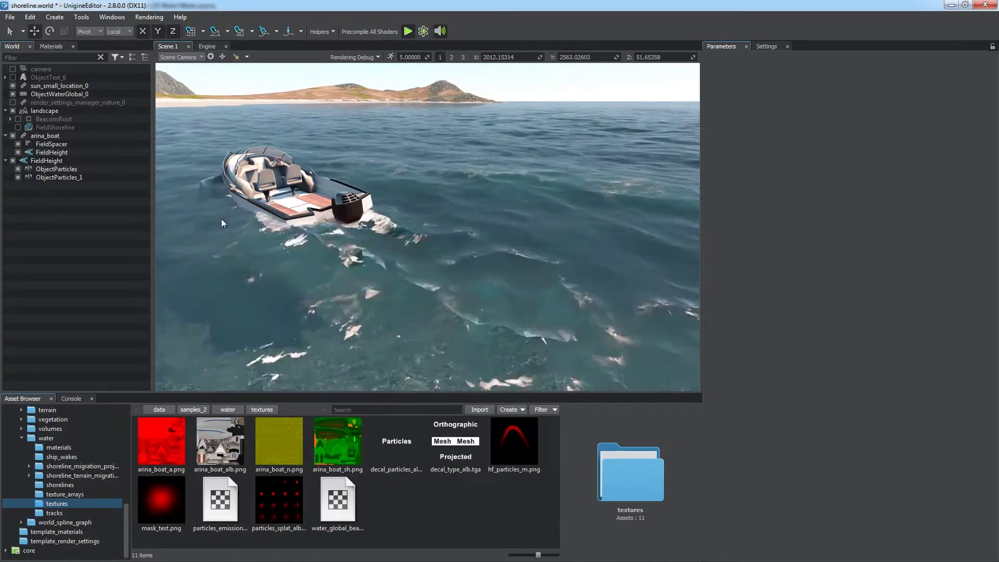
# Create a water Decal Particles object and move its particle emitter to the boat's outboard motor.
pyautogui.click(63, 19)
pyautogui.moveTo(73, 92)
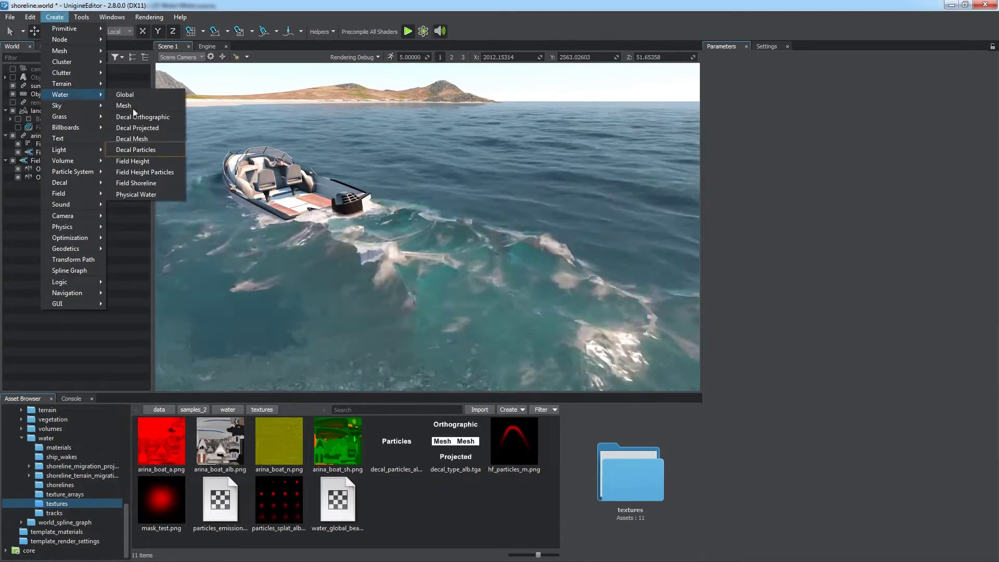
pyautogui.click(135, 149)
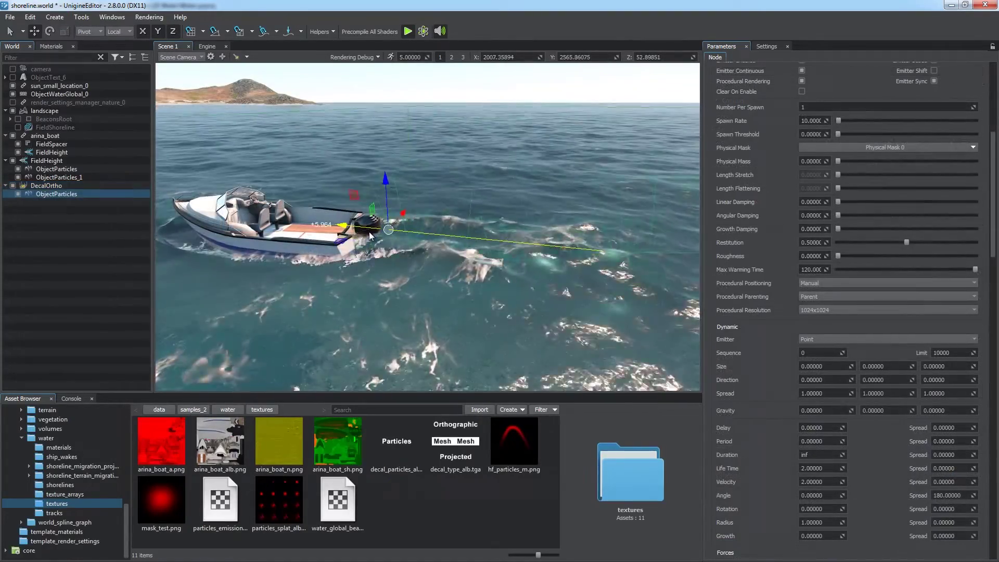
pyautogui.keyDown('alt'); pyautogui.moveTo(369, 232); pyautogui.dragTo(348, 285); pyautogui.keyUp('alt')
# Set the decal particles' X Spread to 0.2, Life Time to 4.5 and Growth to -0.1, and open the ship_wakes asset folder.
pyautogui.moveTo(363, 255); pyautogui.dragTo(533, 202, button='right')
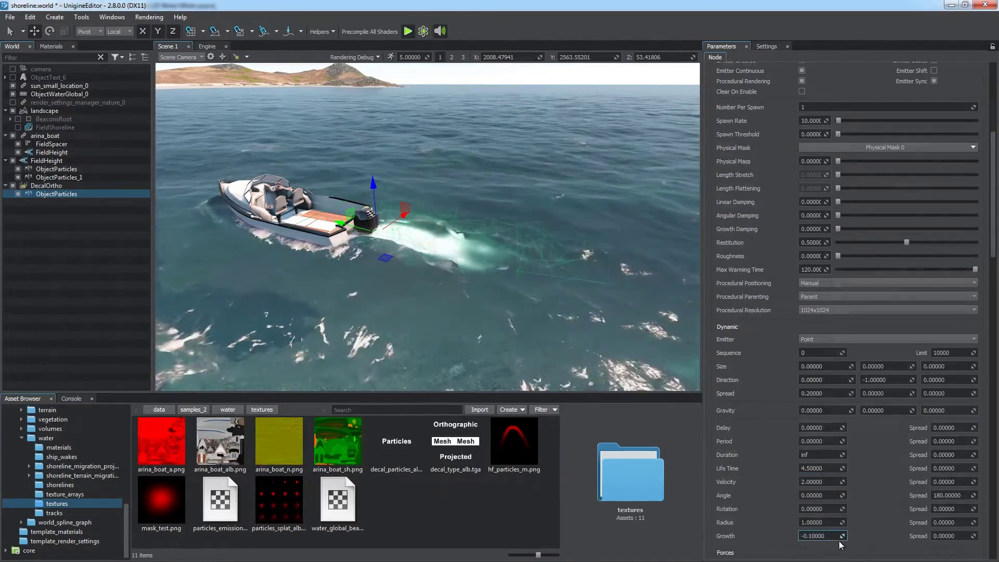
pyautogui.scroll(-15, 843, 521)
pyautogui.click(105, 457)
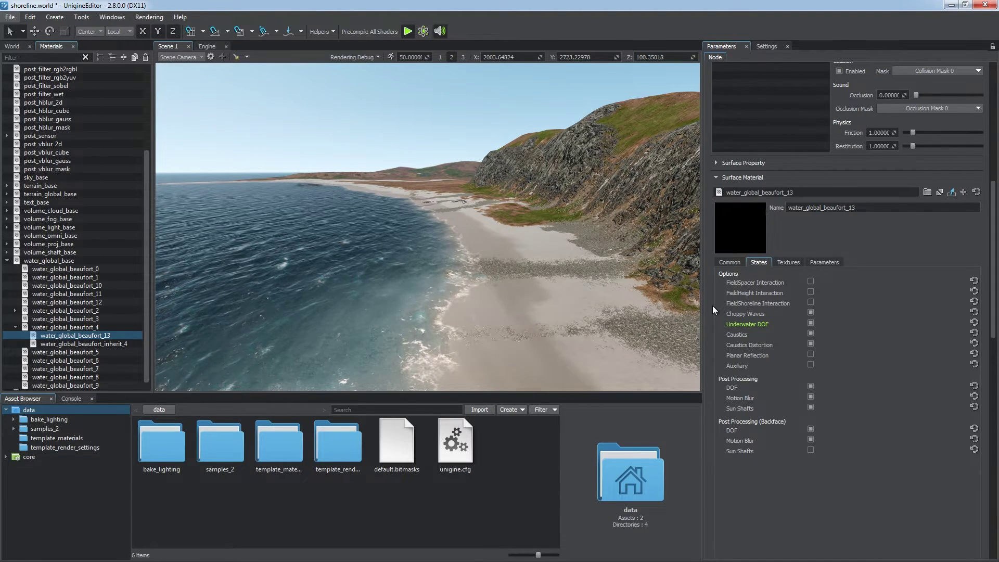
# Create a FieldShoreline object and move it over the bay beside the sandy coast.
pyautogui.click(19, 47)
pyautogui.click(55, 17)
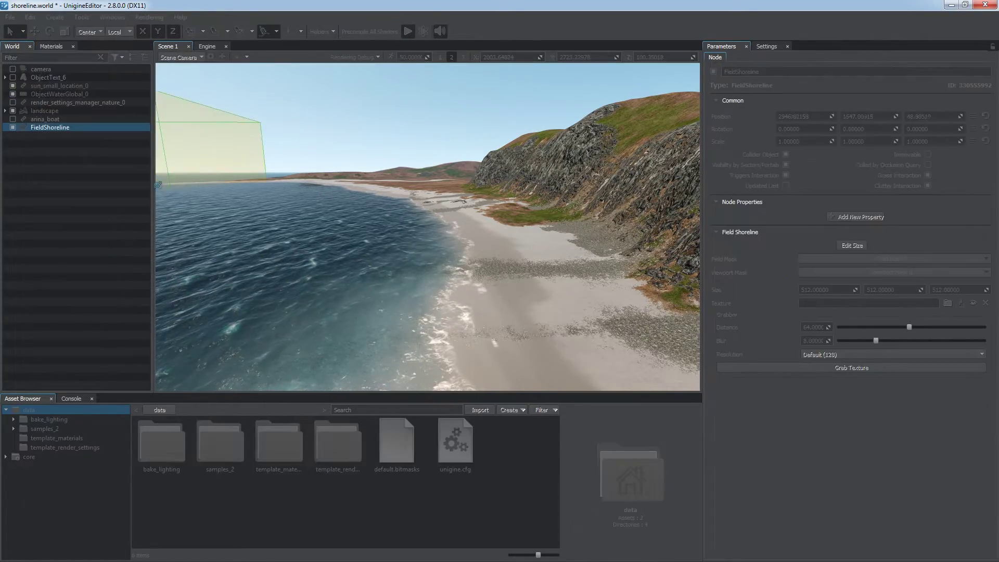
pyautogui.press('f')
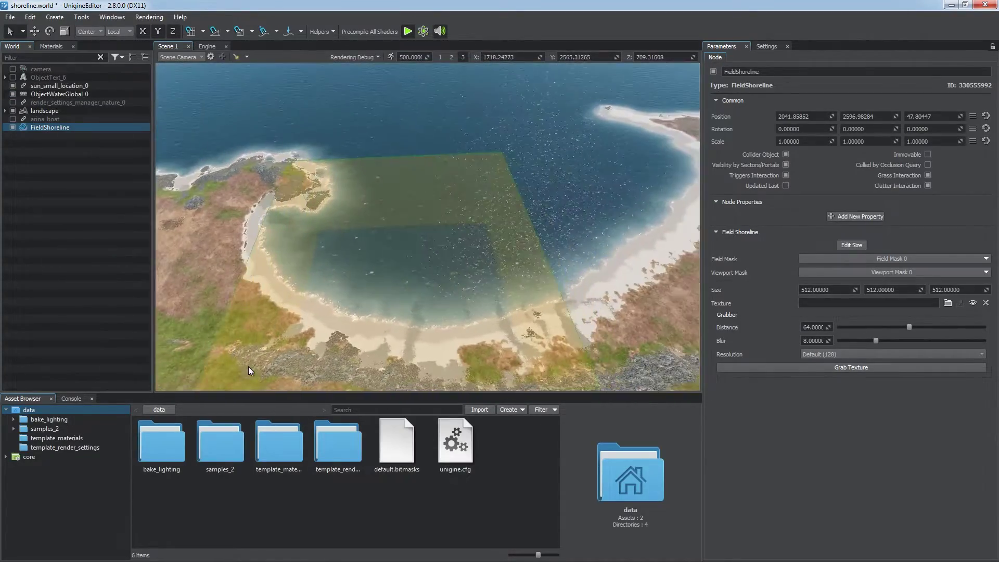
pyautogui.press('w')
pyautogui.moveTo(392, 261); pyautogui.dragTo(510, 279)
# Resize the FieldShoreline volume to about 1933 × 8063 × 374 units so it covers the coastline.
pyautogui.click(852, 245)
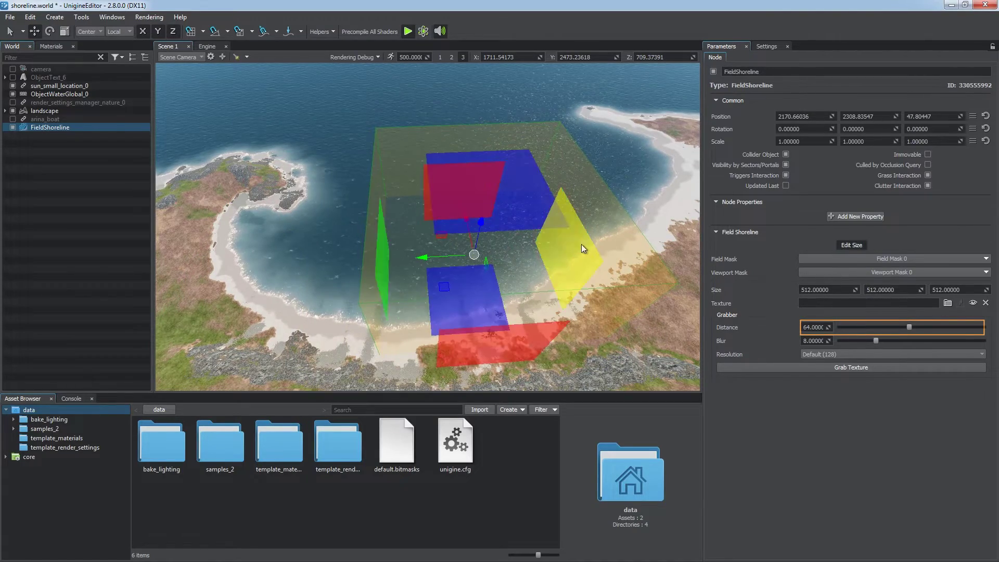
pyautogui.moveTo(575, 248); pyautogui.dragTo(692, 240)
pyautogui.moveTo(583, 229); pyautogui.dragTo(412, 163, button='right')
pyautogui.moveTo(411, 166); pyautogui.dragTo(638, 75)
pyautogui.click(851, 245)
# Enable FieldShoreline Interaction in the global water's water_global_beaufort_13 material.
pyautogui.moveTo(682, 182); pyautogui.dragTo(552, 157, button='right')
pyautogui.click(487, 234)
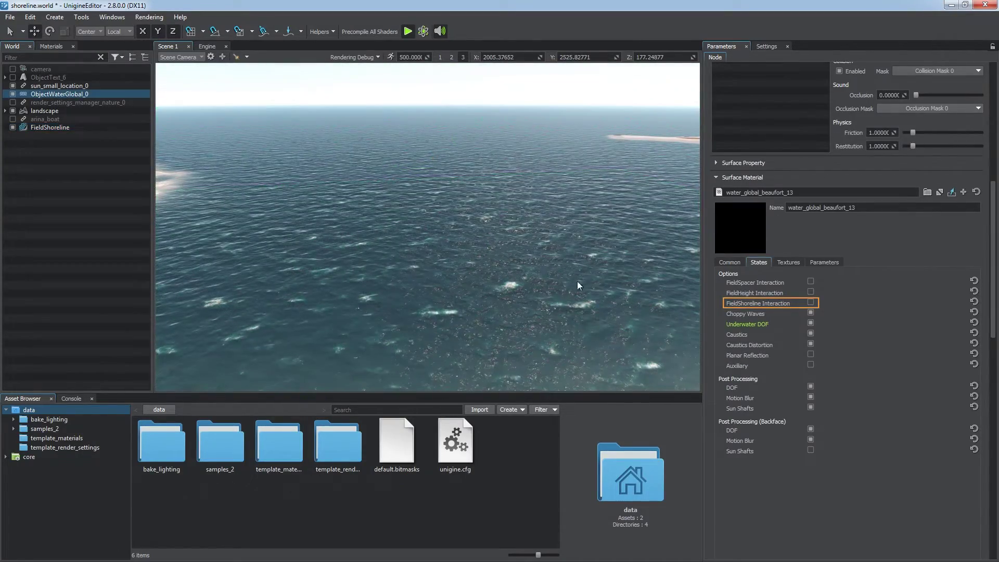
pyautogui.click(811, 303)
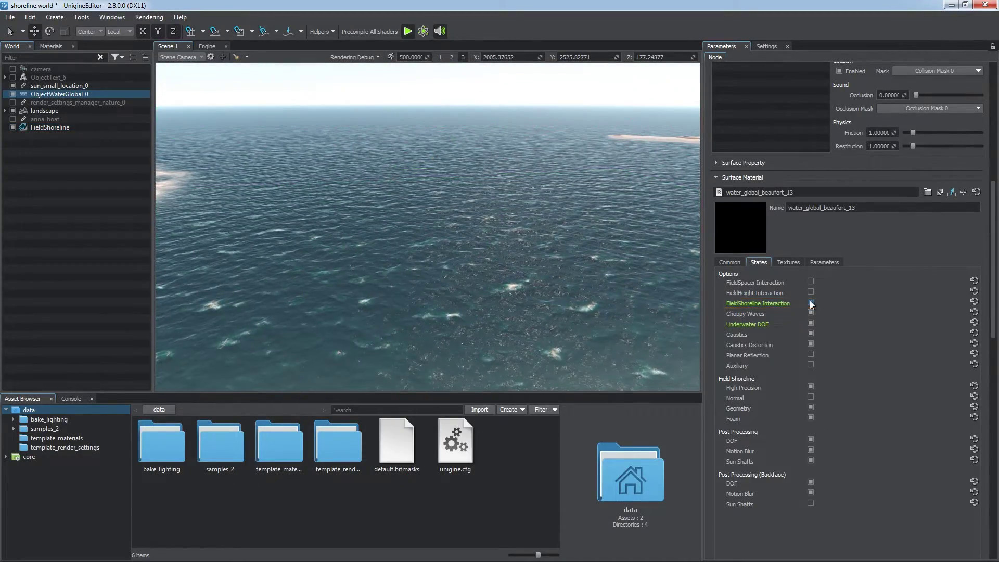
# Grab the FieldShoreline's texture at the Default (128) resolution and save it as Shoreline_texture in the data folder.
pyautogui.click(62, 129)
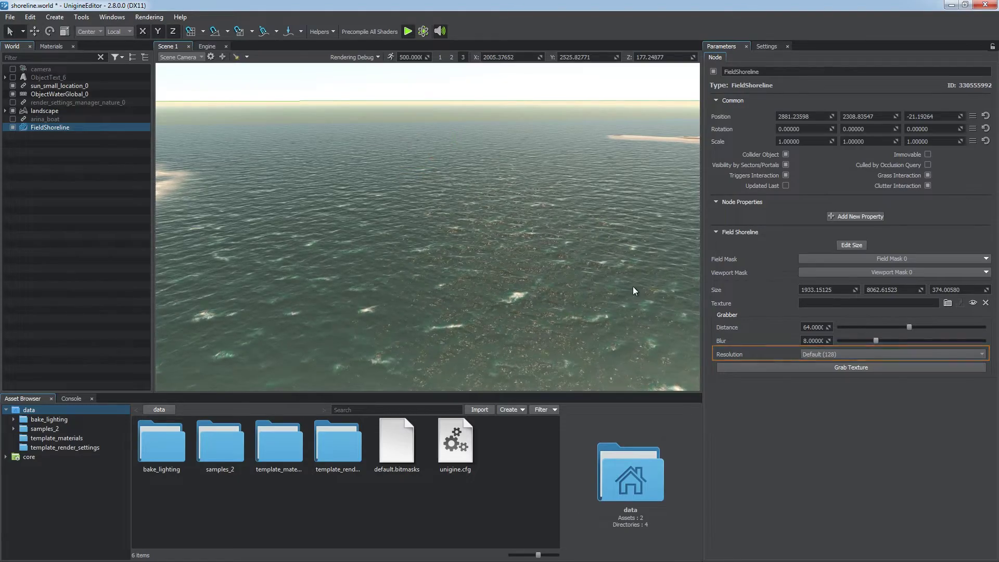
pyautogui.click(804, 354)
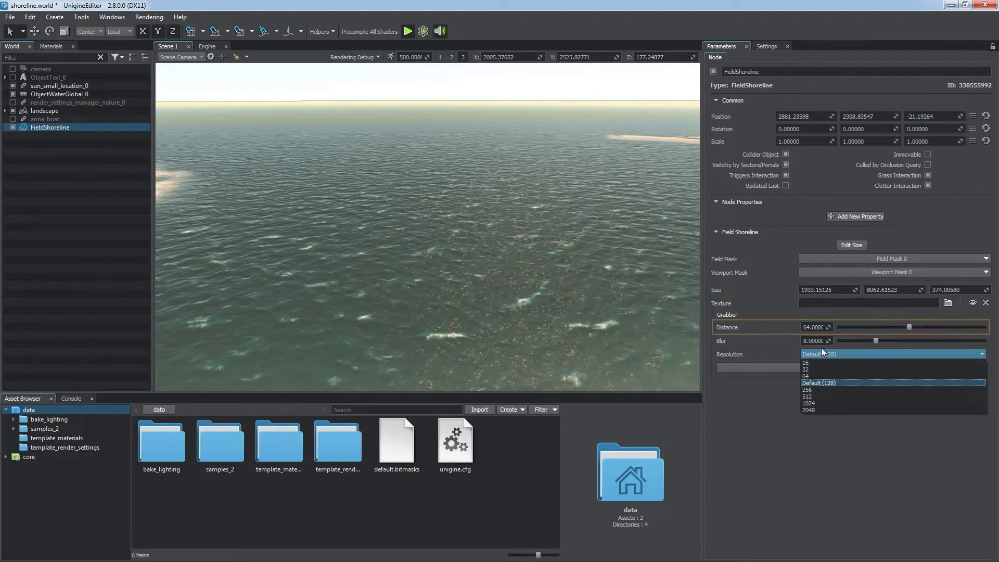
pyautogui.click(821, 348)
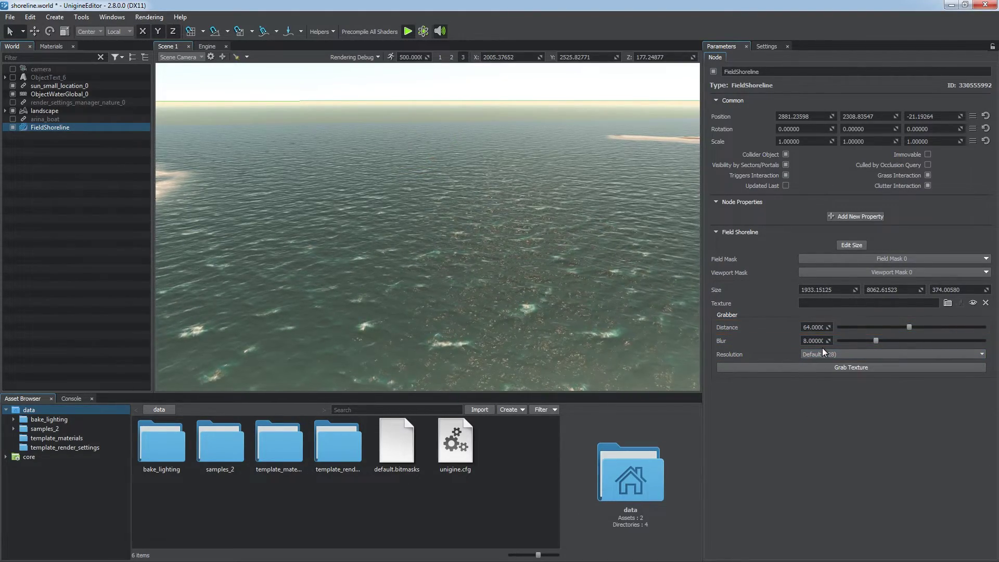
pyautogui.click(832, 366)
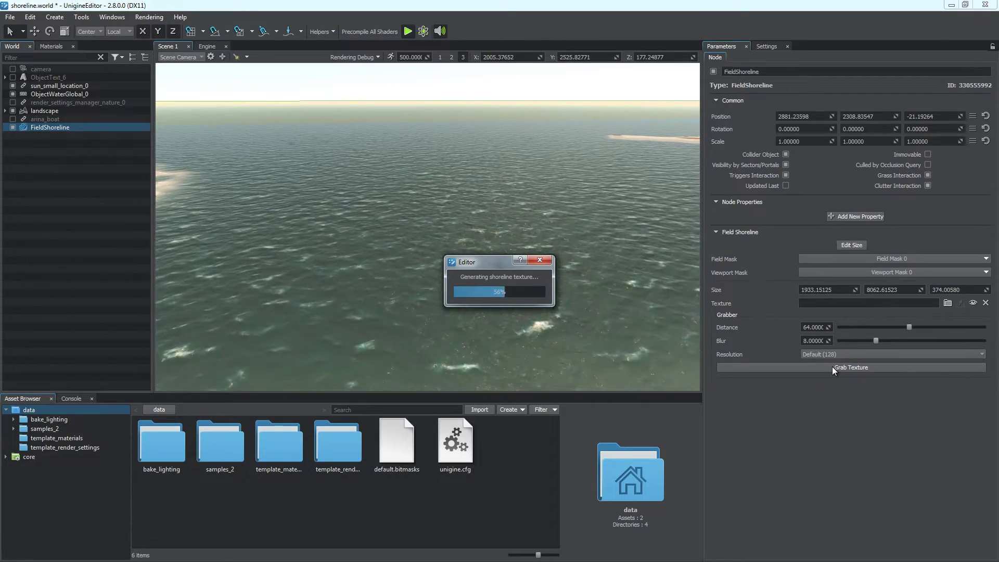
pyautogui.write('Shoreline_texture')
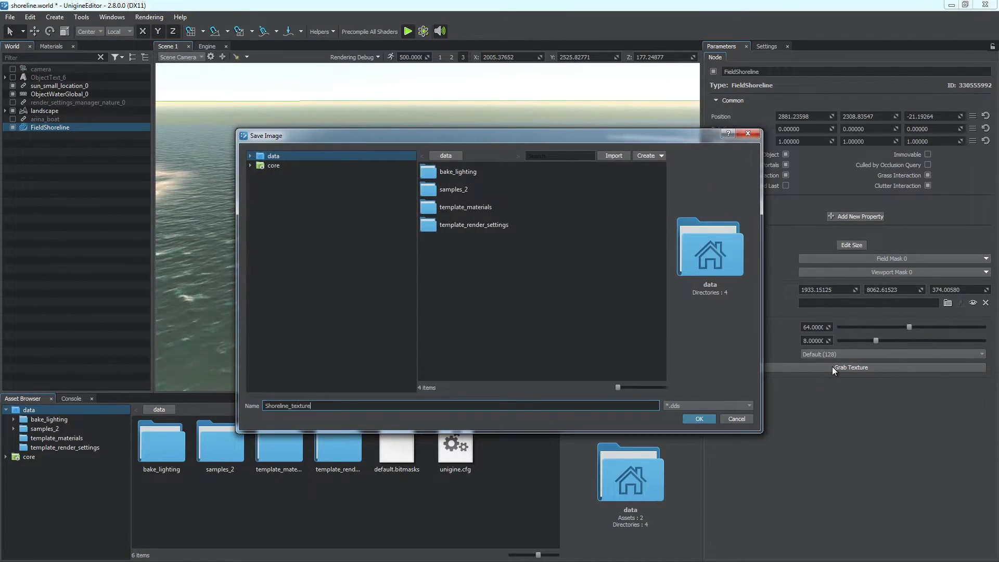
pyautogui.press('Return')
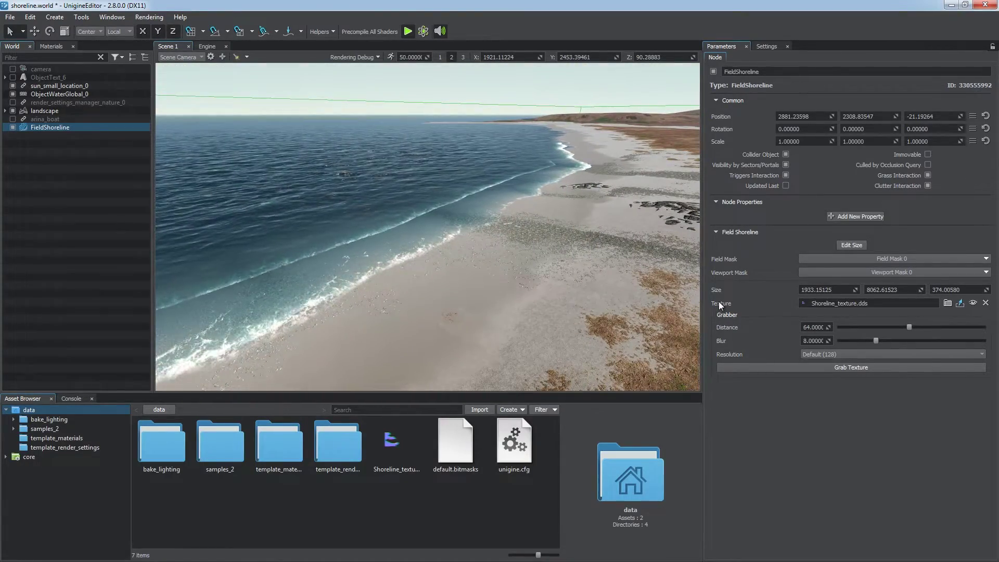
# Inspect the shoreline waves along the beach and review the Field Shoreline Resolution options in the water render settings.
pyautogui.click(12, 128)
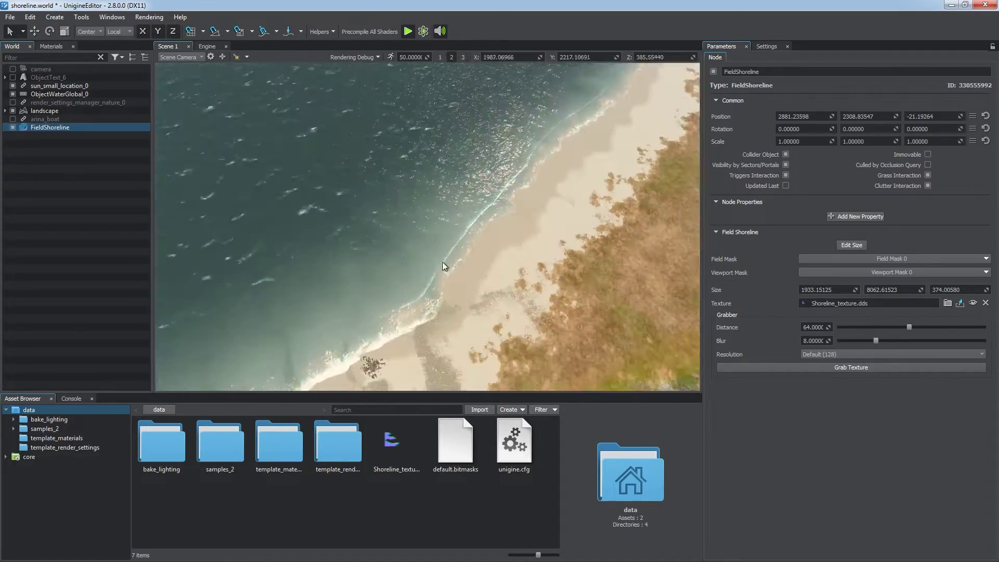
pyautogui.moveTo(443, 261); pyautogui.dragTo(435, 136, button='right')
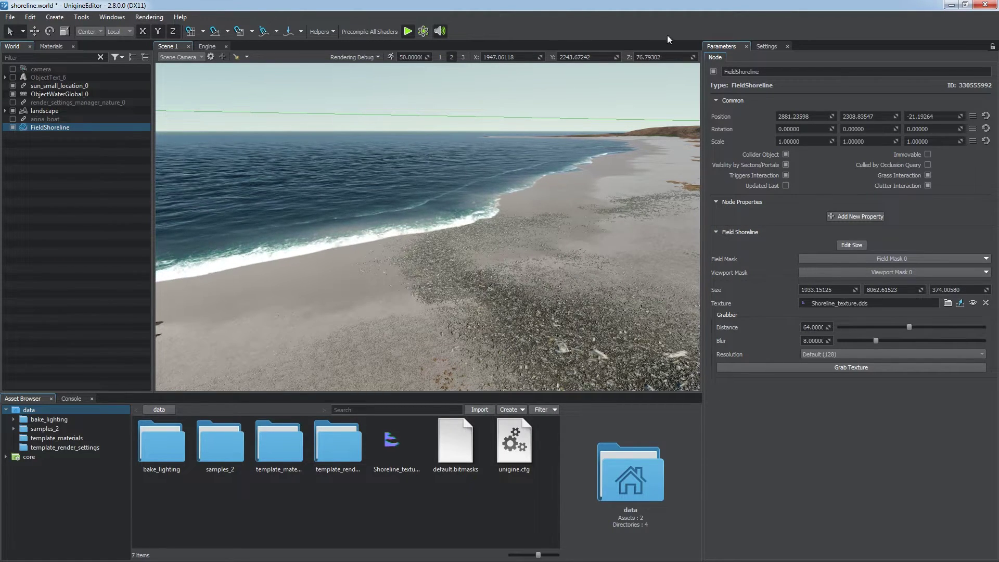
pyautogui.click(763, 46)
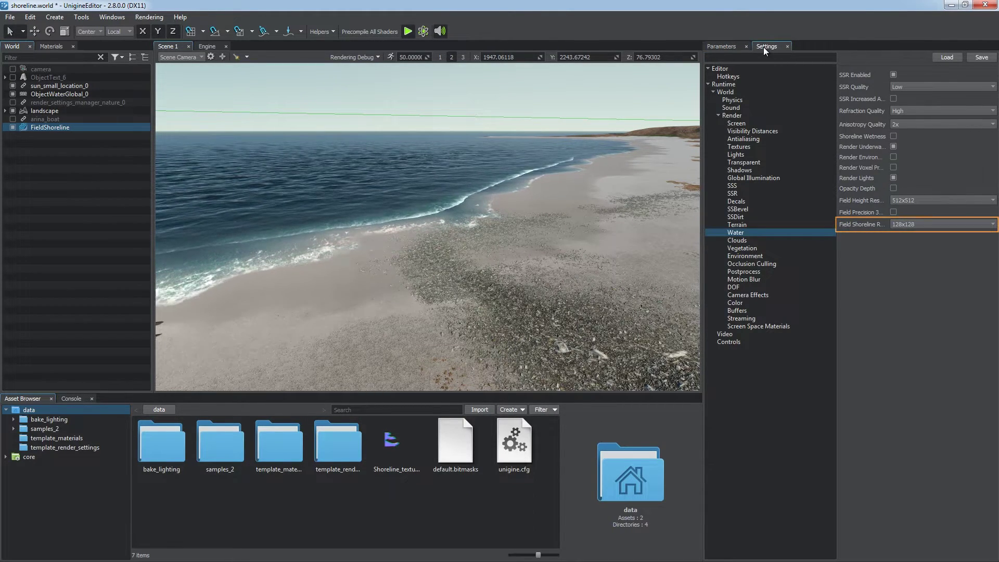
pyautogui.click(911, 227)
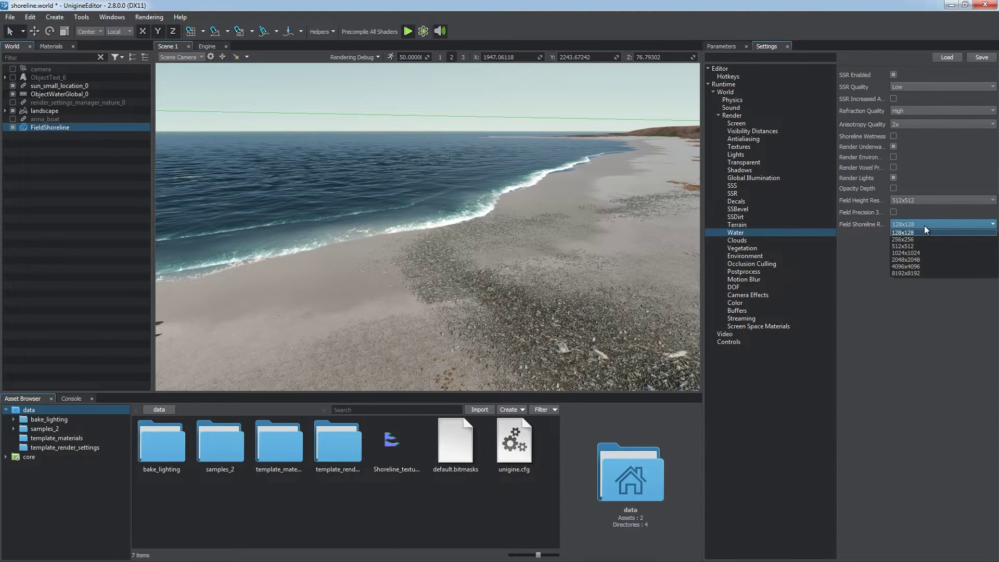
pyautogui.click(925, 225)
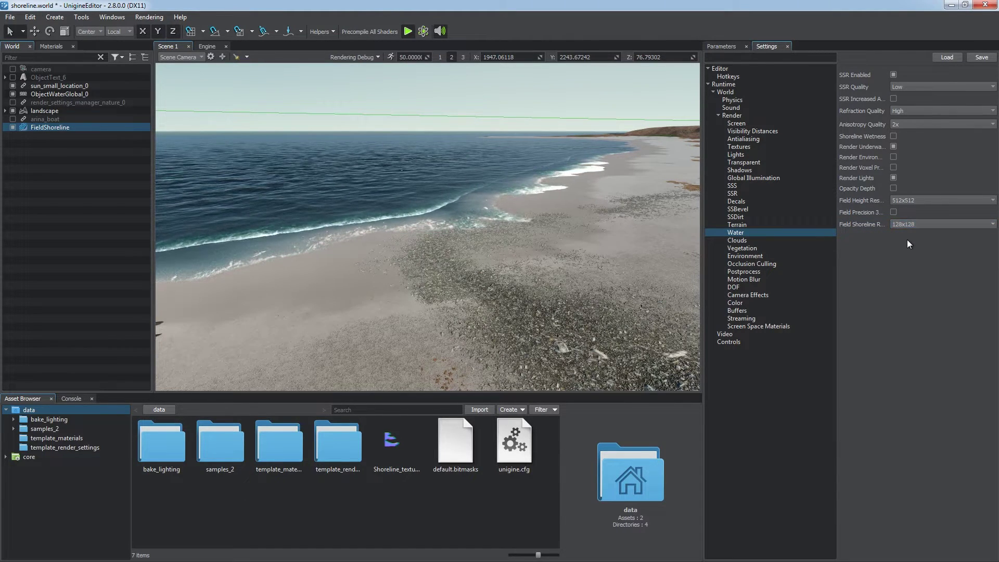
pyautogui.click(728, 46)
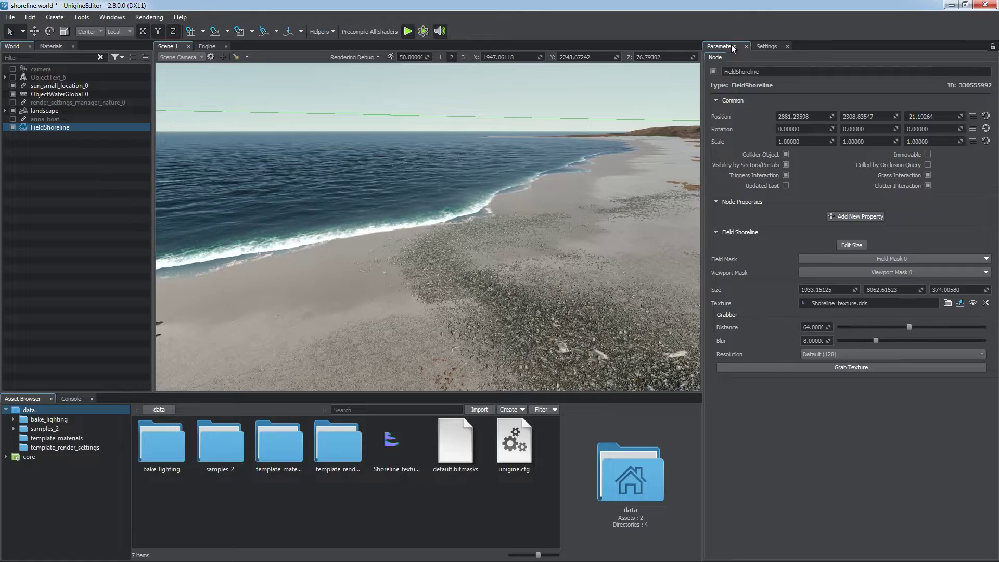
# Enable Shoreline Wetness for water rendering and inspect the wet sand along the beach.
pyautogui.click(149, 17)
pyautogui.moveTo(171, 150)
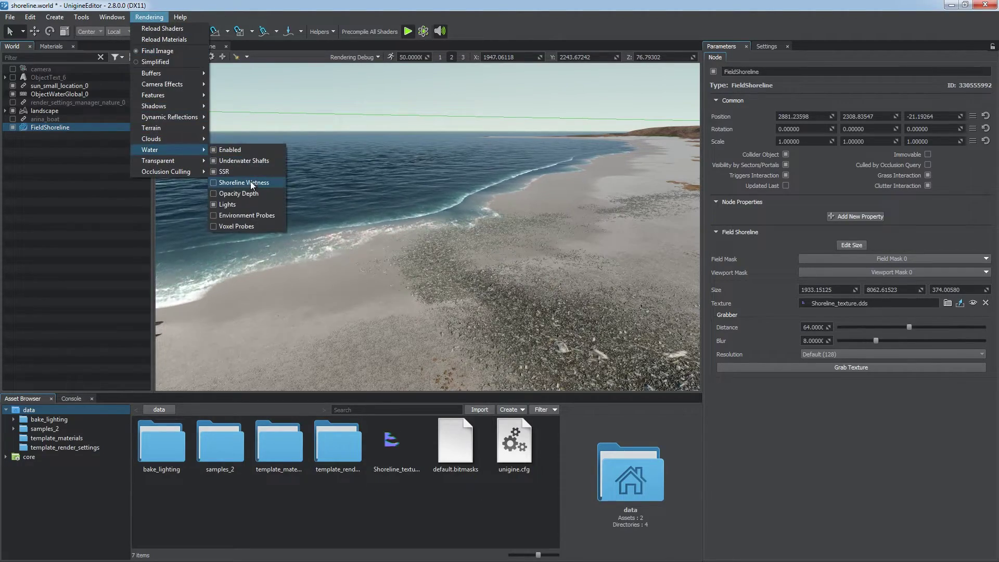
pyautogui.click(252, 183)
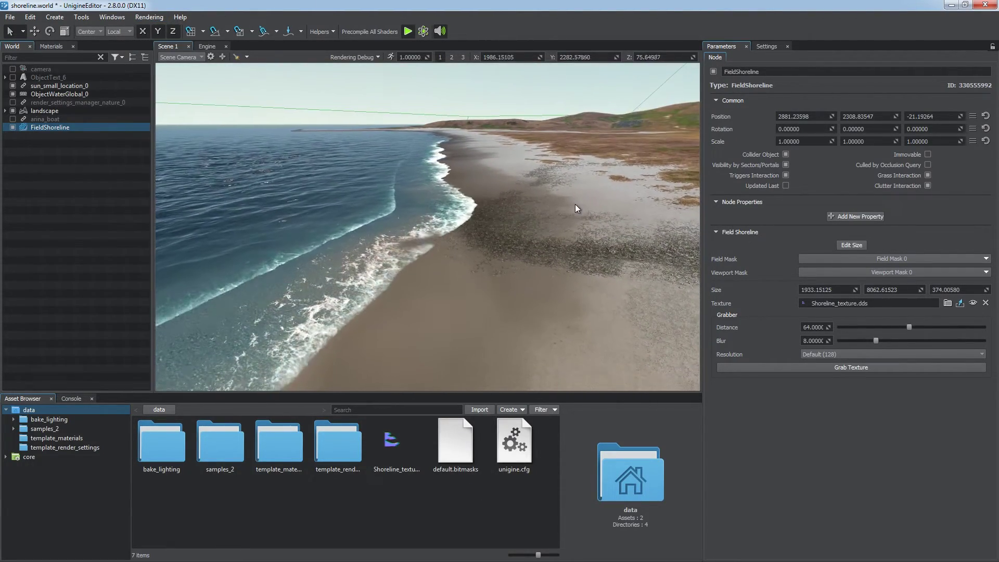
pyautogui.press('2')
pyautogui.press('w')
pyautogui.moveTo(575, 204); pyautogui.dragTo(585, 214, button='right')
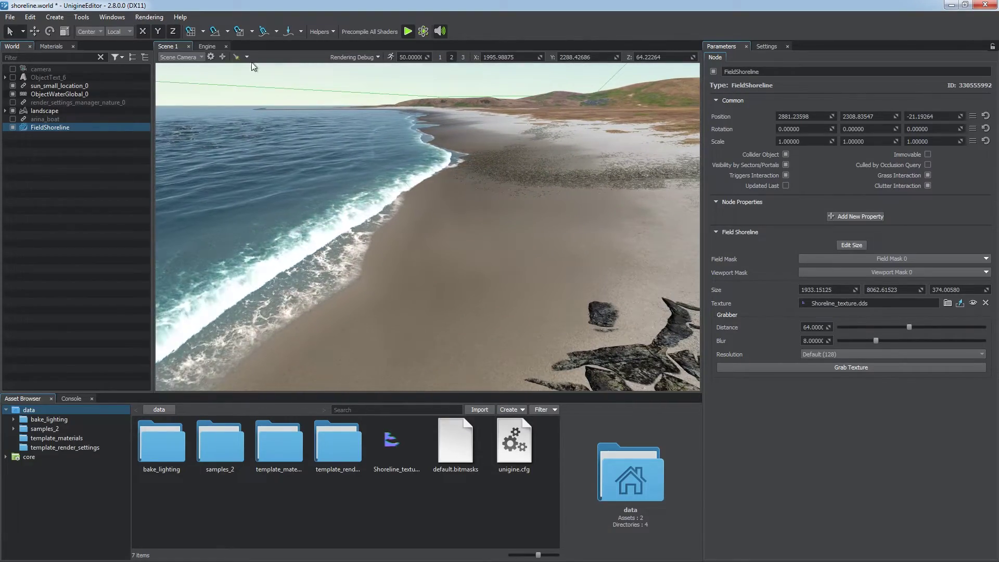
pyautogui.click(150, 17)
pyautogui.moveTo(190, 150)
pyautogui.click(223, 183)
pyautogui.click(222, 183)
pyautogui.click(351, 5)
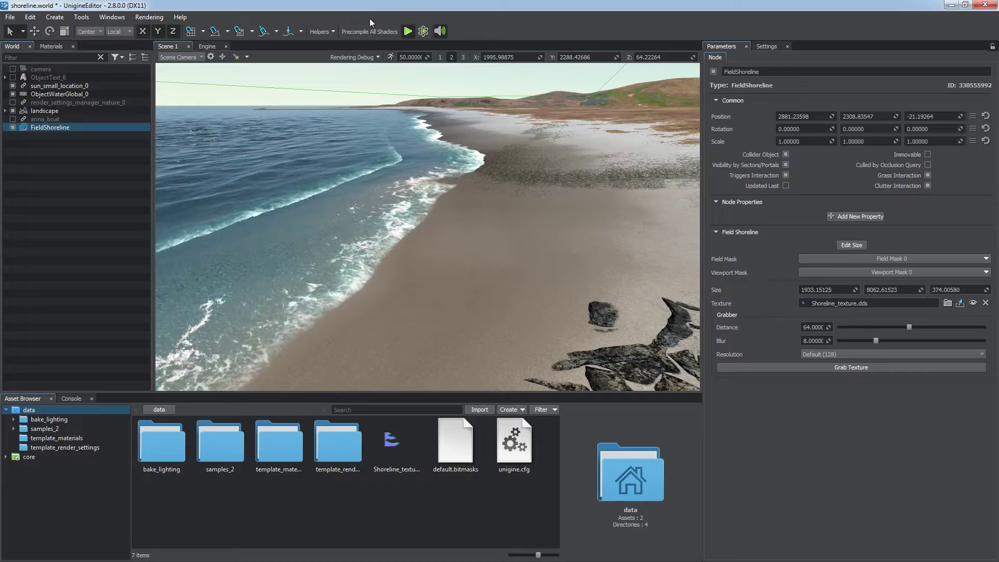
# Try a shoreline Wave Speed of about 0.49 and a lower Wetness Intensity on the global water, restoring both defaults.
pyautogui.click(328, 165)
pyautogui.scroll(-10, 844, 270)
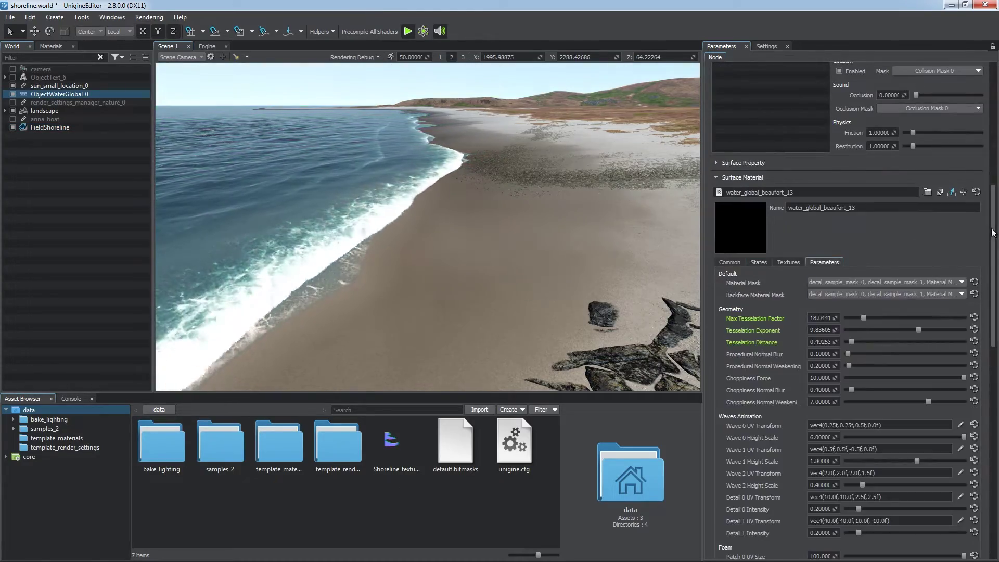
pyautogui.moveTo(992, 232); pyautogui.dragTo(992, 448)
pyautogui.moveTo(870, 351); pyautogui.dragTo(962, 350)
pyautogui.moveTo(619, 286); pyautogui.dragTo(521, 270, button='right')
pyautogui.press('s')
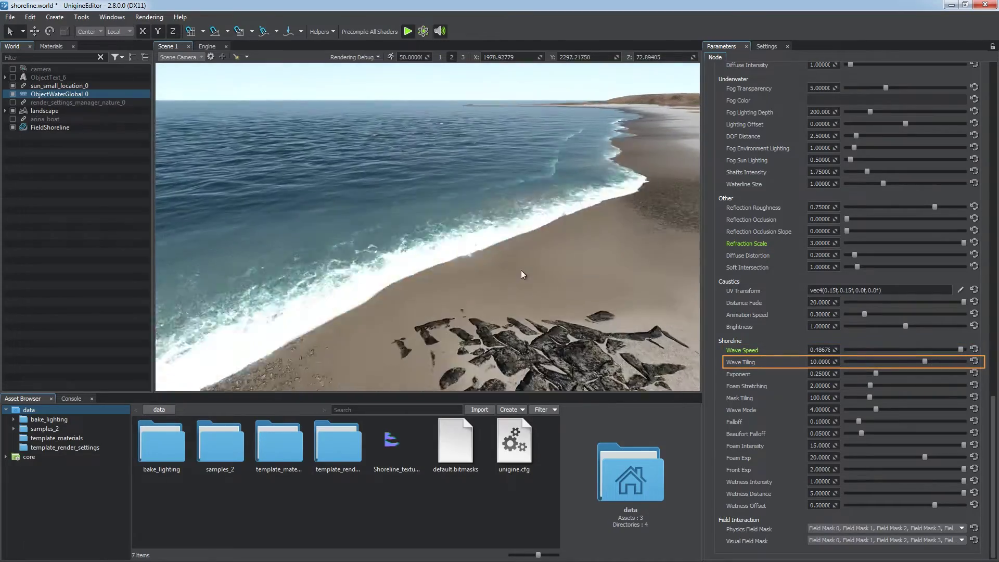
pyautogui.click(974, 349)
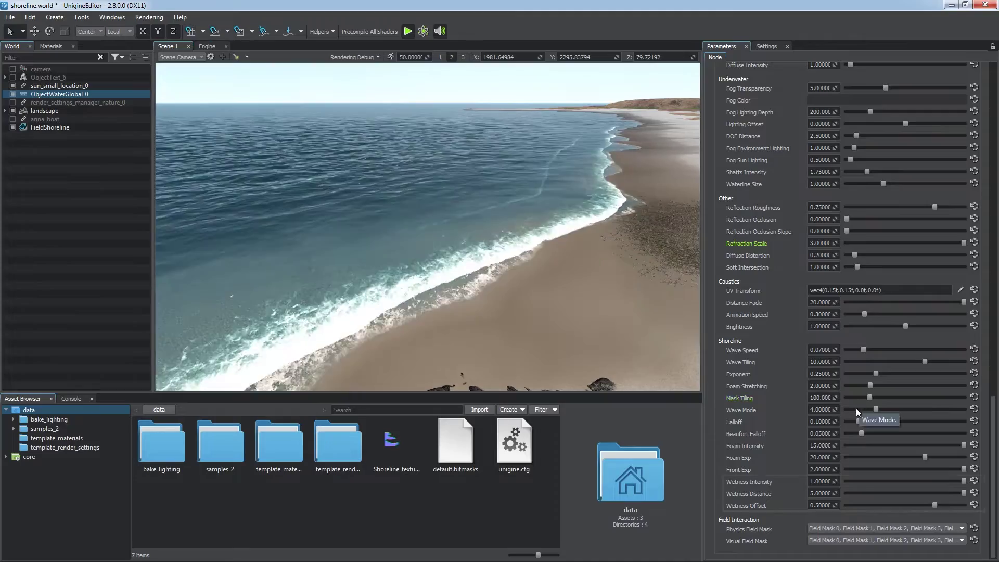
pyautogui.moveTo(859, 480); pyautogui.dragTo(994, 493)
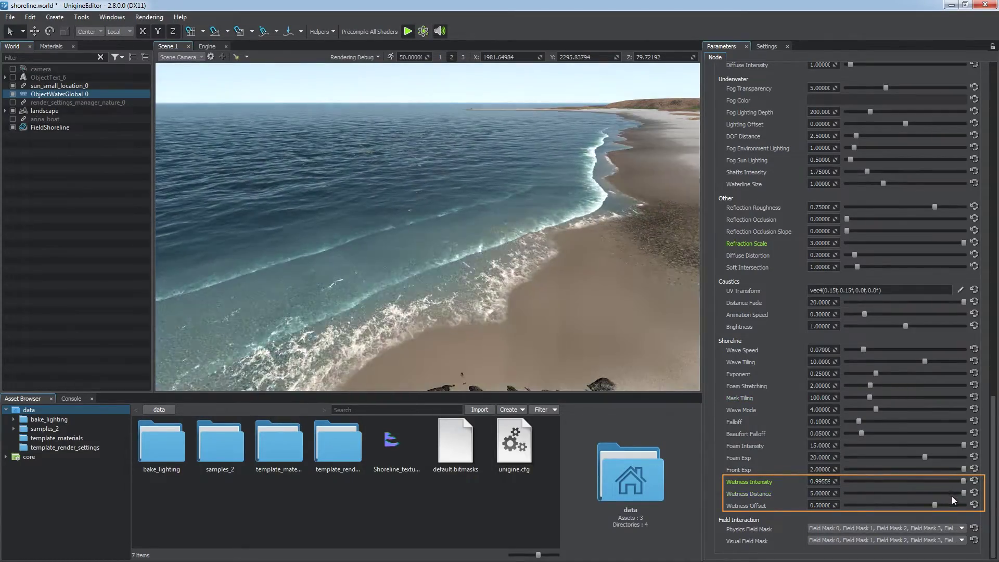
pyautogui.click(974, 481)
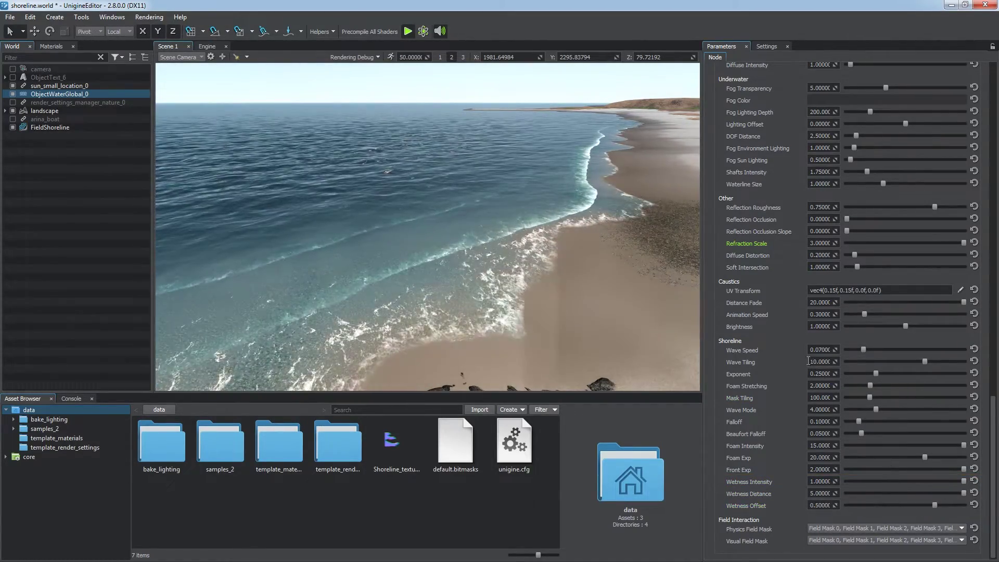
# View the Shoreline LUT among the water material's textures and return to the material's parameters.
pyautogui.scroll(15, 807, 360)
pyautogui.click(789, 190)
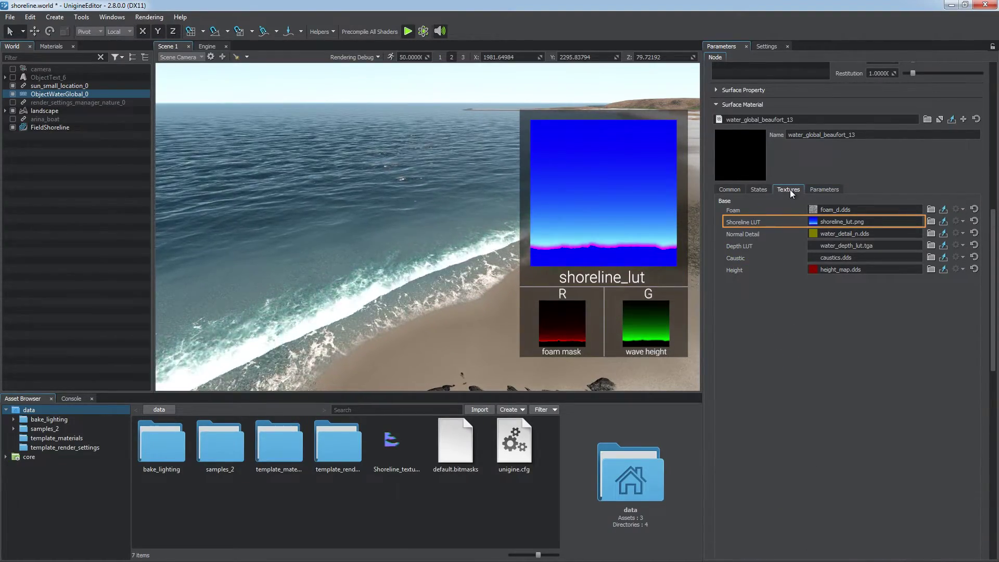
pyautogui.click(820, 190)
# Set the water's shoreline Wave Mode to about 12, Falloff to about 0.25 and Beaufort Falloff to 0.4.
pyautogui.scroll(-5, 982, 357)
pyautogui.moveTo(981, 354); pyautogui.dragTo(977, 457)
pyautogui.press('w')
pyautogui.moveTo(586, 219); pyautogui.dragTo(654, 207, button='right')
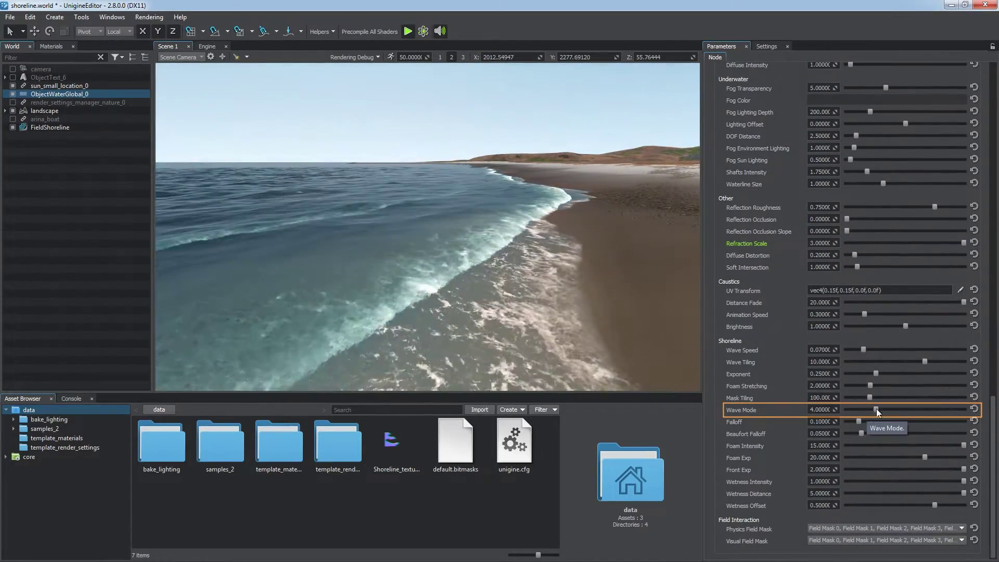
pyautogui.moveTo(877, 410); pyautogui.dragTo(935, 410)
pyautogui.moveTo(858, 422)
pyautogui.mouseDown()
pyautogui.moveTo(915, 422)
pyautogui.moveTo(854, 420)
pyautogui.moveTo(878, 421)
pyautogui.mouseUp()
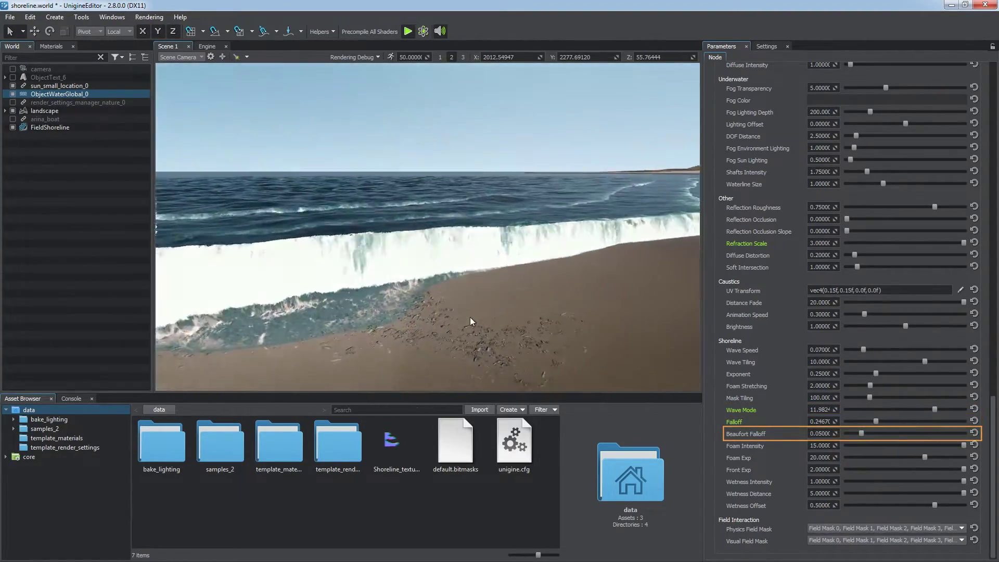
pyautogui.moveTo(861, 432); pyautogui.dragTo(963, 432)
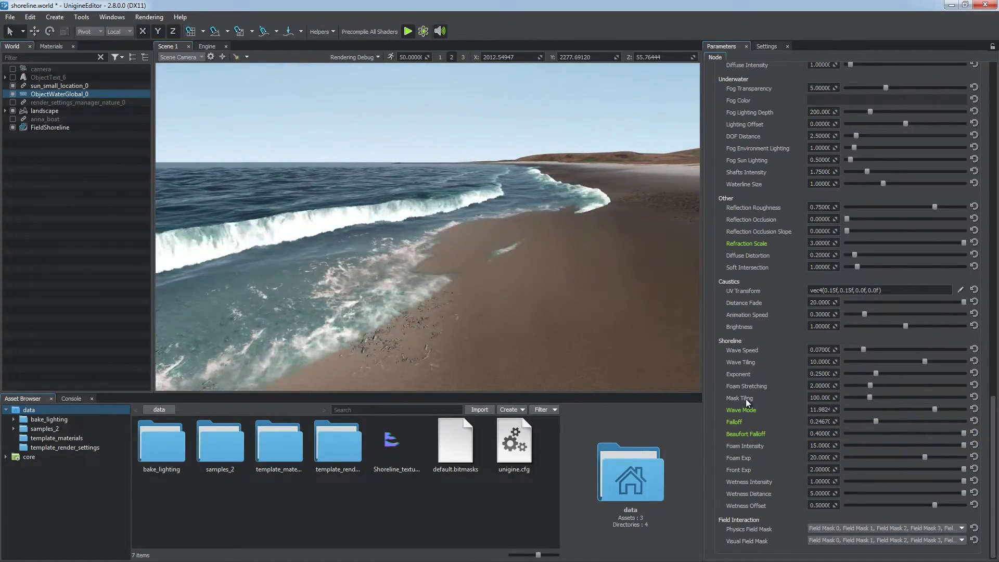
# Set the camera speed to 5 and fly into the breaking shoreline waves to examine them up close and underwater.
pyautogui.press('1')
pyautogui.moveTo(437, 203); pyautogui.dragTo(453, 209, button='right')
pyautogui.click(400, 59)
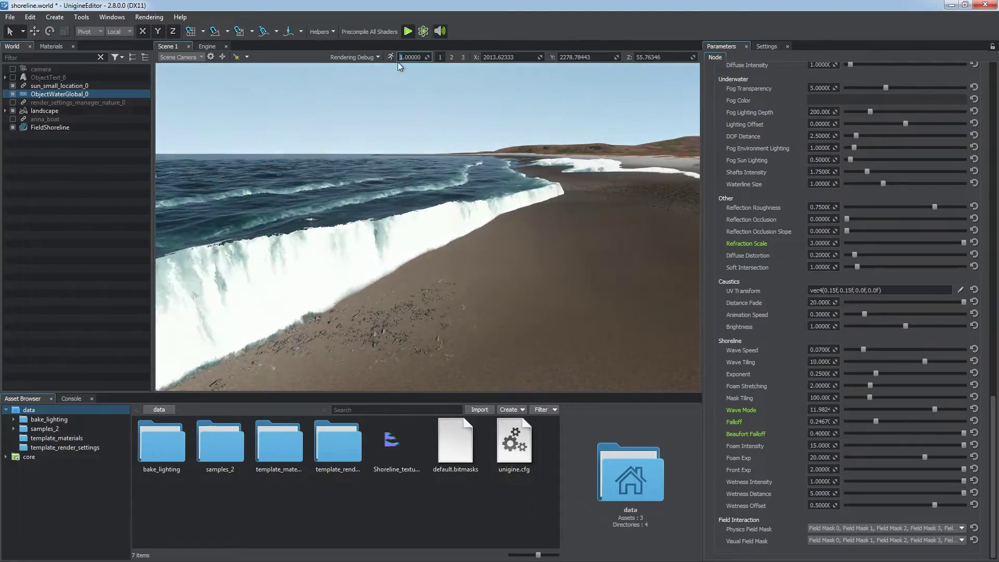
pyautogui.write('5')
pyautogui.press('w')
pyautogui.moveTo(504, 230); pyautogui.dragTo(597, 218, button='right')
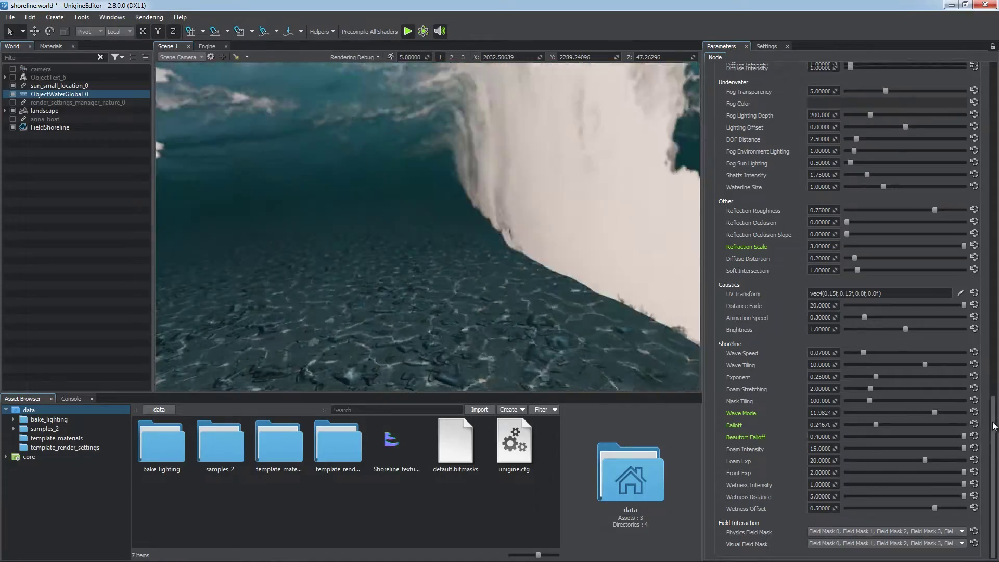
# Disable the material's Field Shoreline Geometry state to compare the waves, and re-enable it.
pyautogui.scroll(10, 828, 201)
pyautogui.click(761, 175)
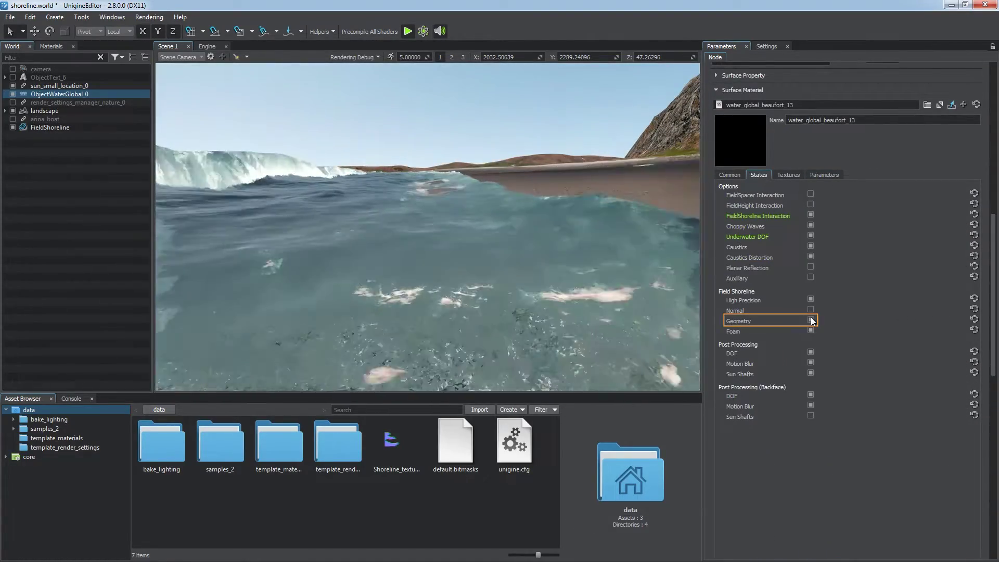
pyautogui.click(811, 319)
pyautogui.press('2')
pyautogui.press('e')
pyautogui.moveTo(660, 255); pyautogui.dragTo(632, 272, button='right')
pyautogui.click(810, 319)
# Disable the Foam state under Field Shoreline in the water material.
pyautogui.press('e')
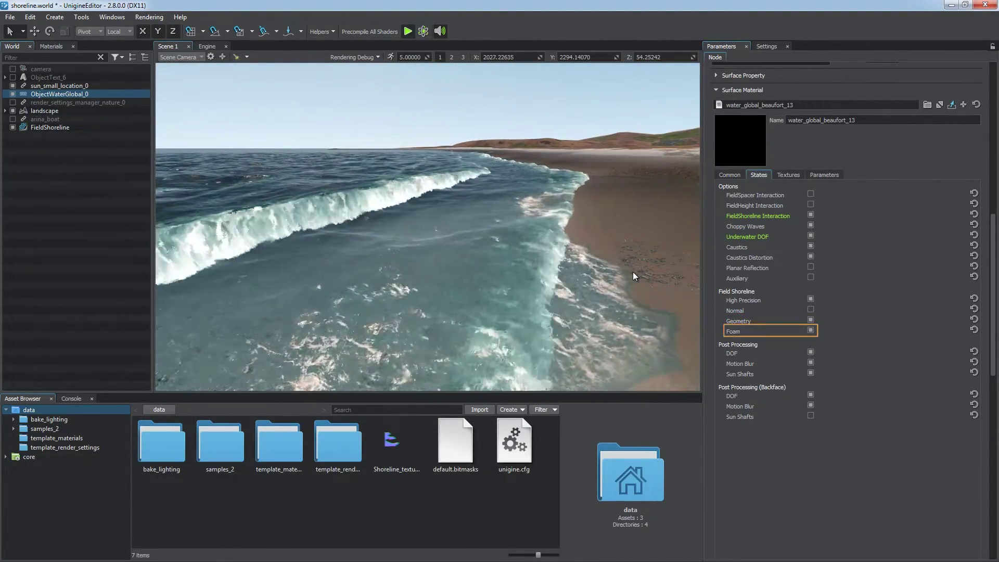
pyautogui.click(811, 330)
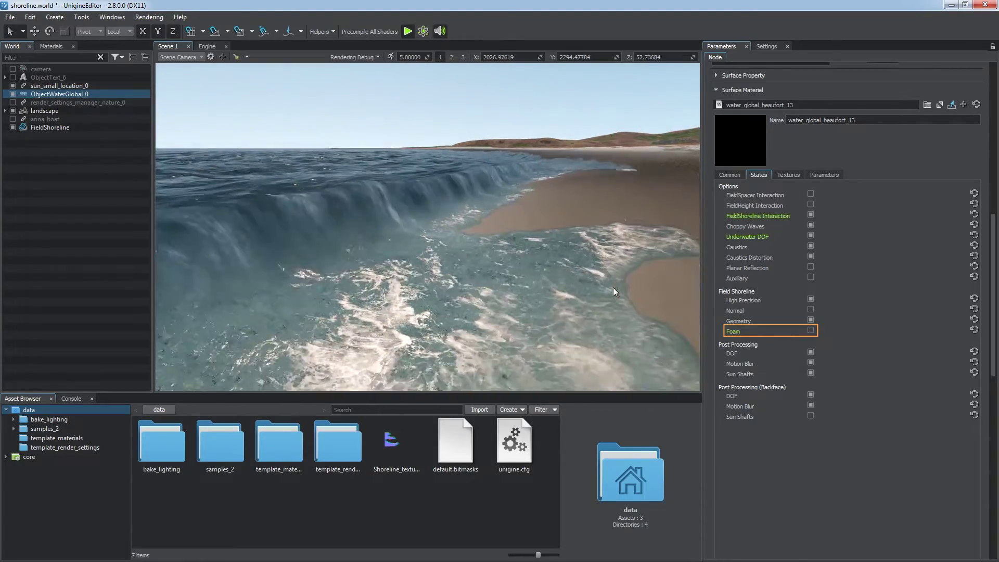
# Enable the Normal state under Field Shoreline in the water material and examine the breaking waves from several viewpoints.
pyautogui.moveTo(613, 288); pyautogui.dragTo(633, 309, button='right')
pyautogui.press('e')
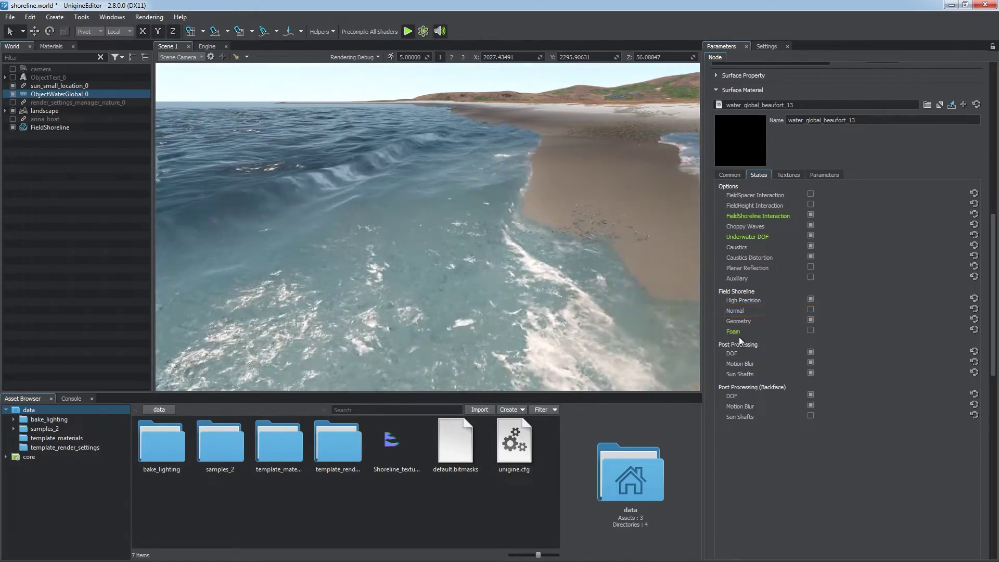
pyautogui.moveTo(576, 244); pyautogui.dragTo(547, 247, button='right')
pyautogui.press('q')
pyautogui.click(811, 309)
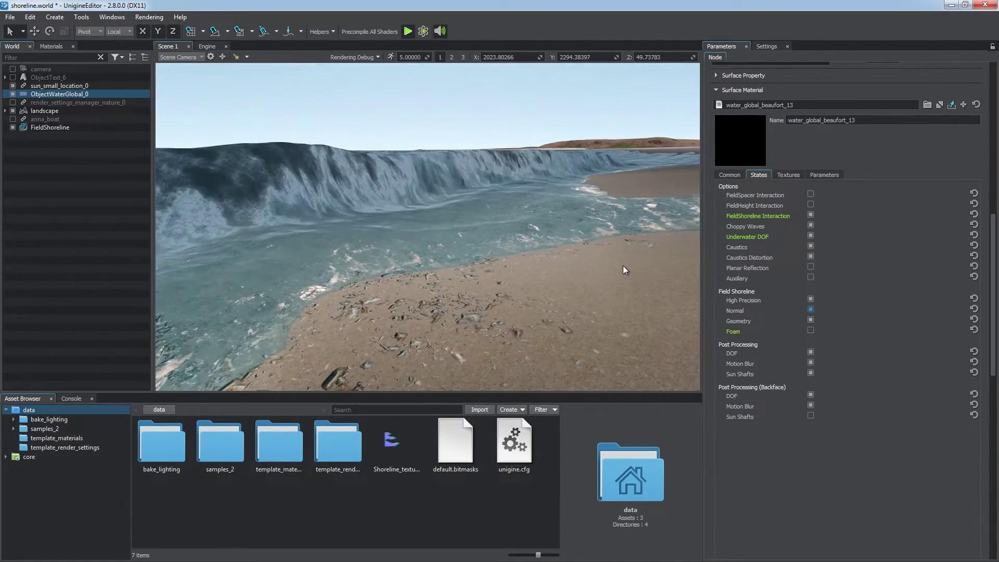
pyautogui.moveTo(623, 265); pyautogui.dragTo(594, 268, button='right')
pyautogui.press('s')
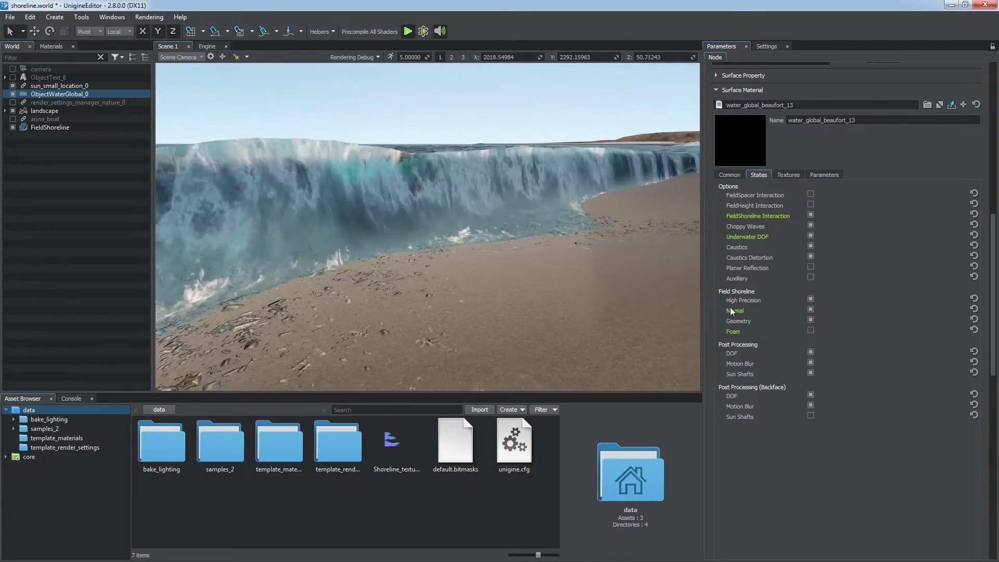
pyautogui.moveTo(660, 236); pyautogui.dragTo(768, 258, button='right')
pyautogui.press('e')
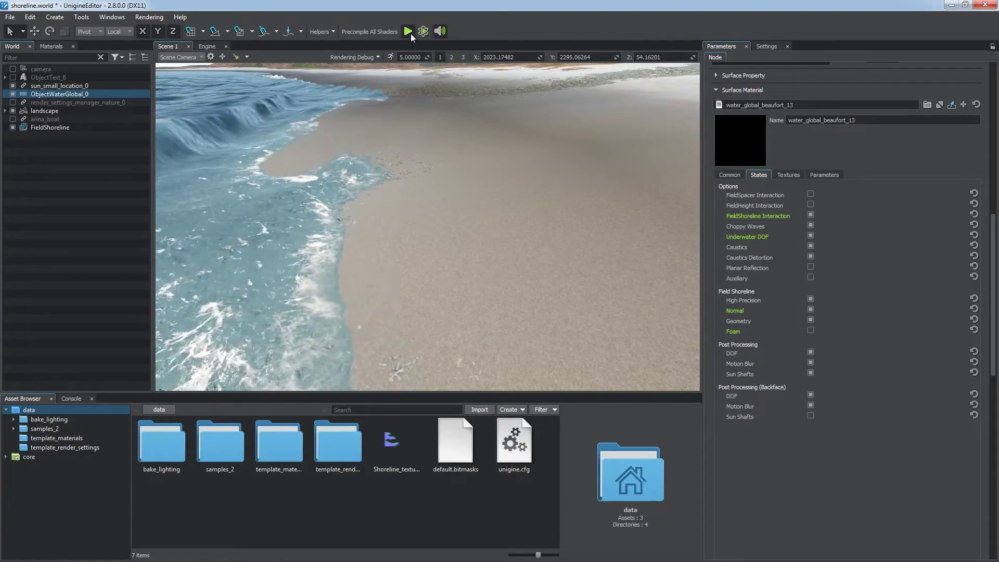
# Disable the High Precision state under Field Shoreline to compare the waterline, and re-enable it.
pyautogui.click(408, 31)
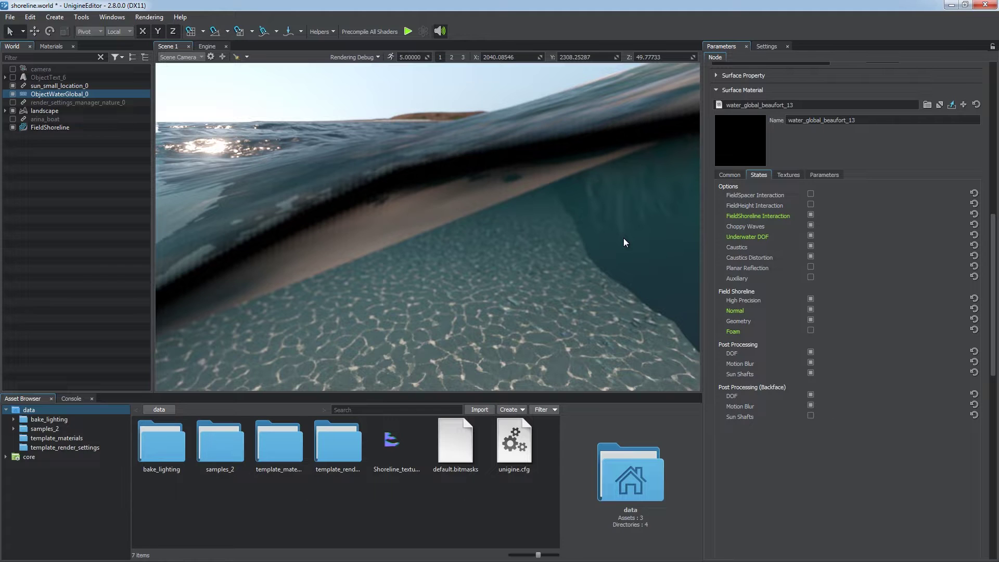
pyautogui.click(811, 299)
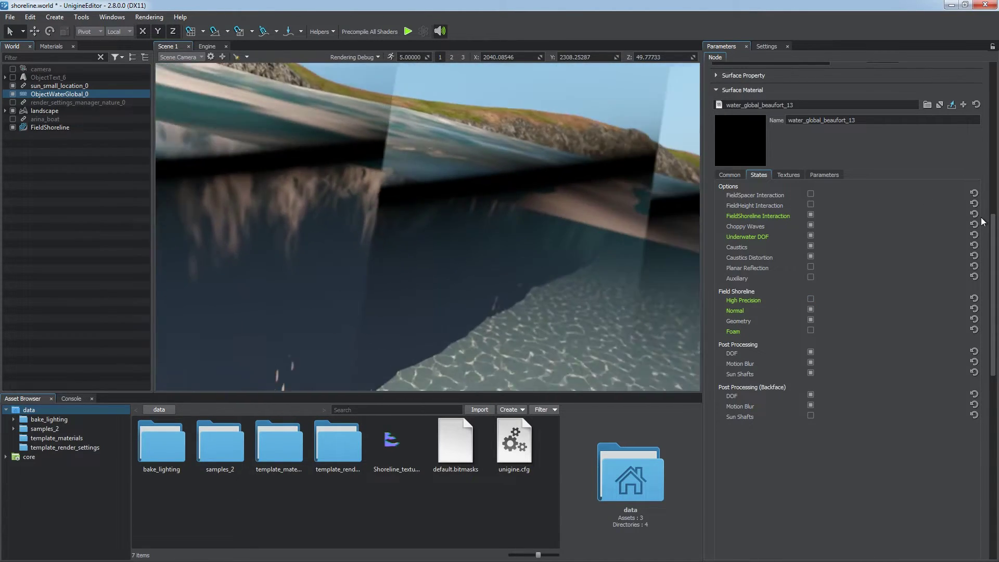
pyautogui.click(810, 299)
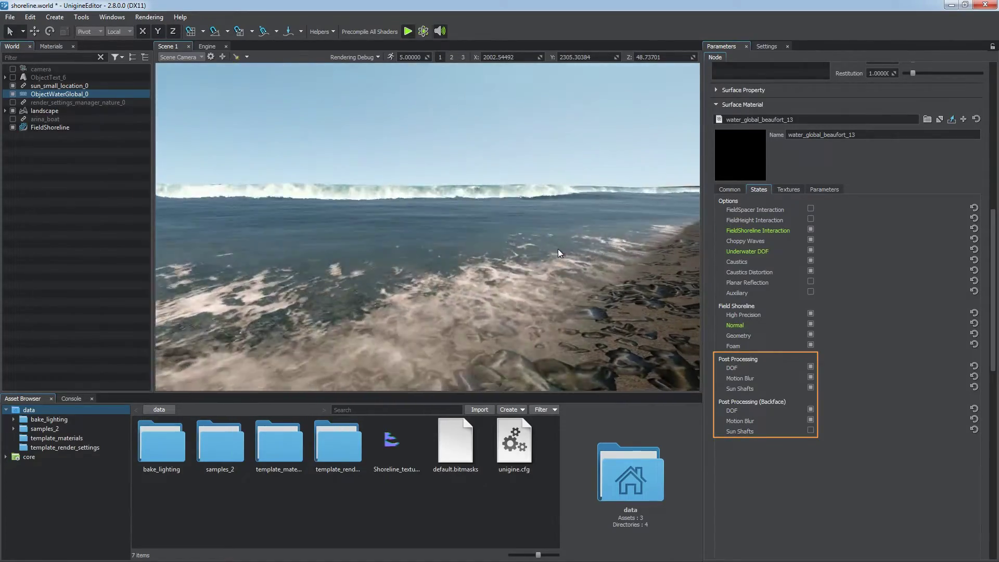
pyautogui.moveTo(589, 267); pyautogui.dragTo(754, 267, button='right')
pyautogui.press('e')
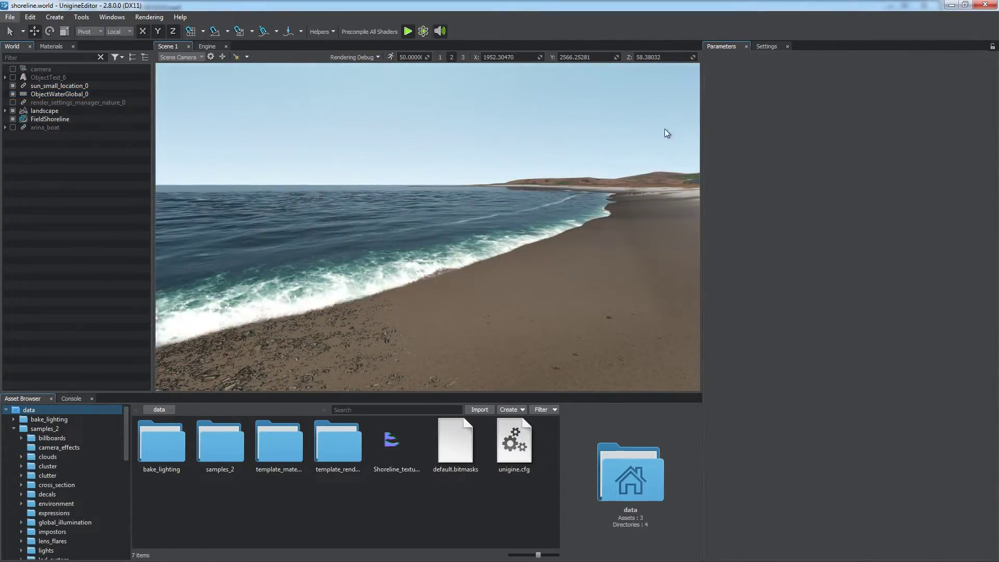
# In the water render settings, set Anisotropy Quality to 16x and enable Render Voxel Probes, Opacity Depth and Field Precision 32 bits.
pyautogui.click(767, 47)
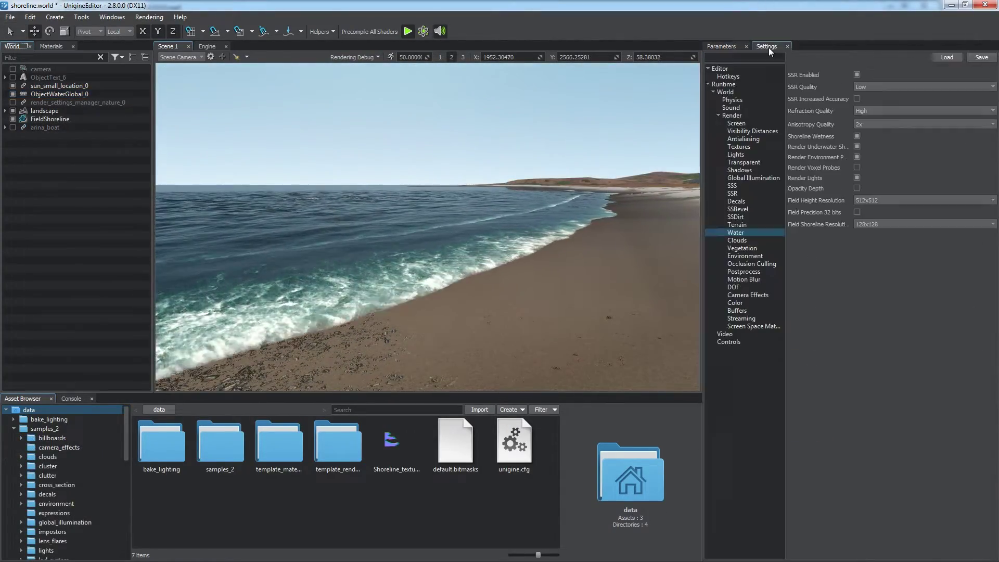
pyautogui.click(874, 127)
pyautogui.click(871, 158)
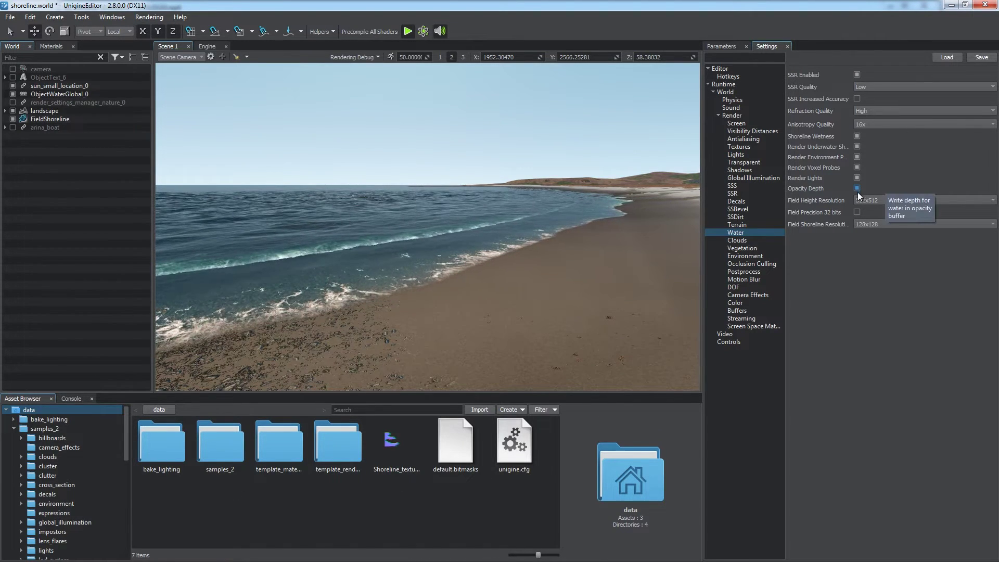
pyautogui.click(857, 213)
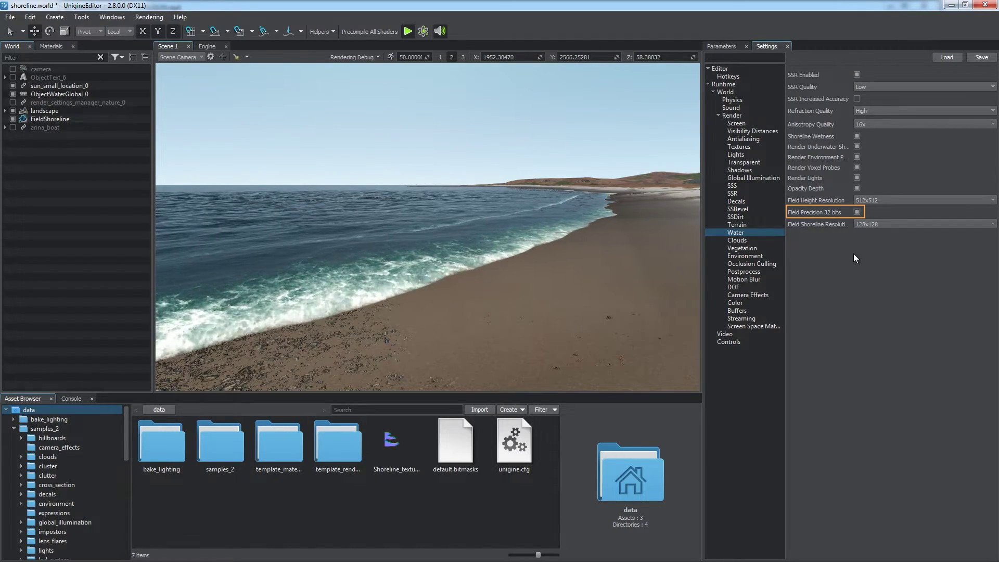
pyautogui.moveTo(557, 243); pyautogui.dragTo(501, 240, button='right')
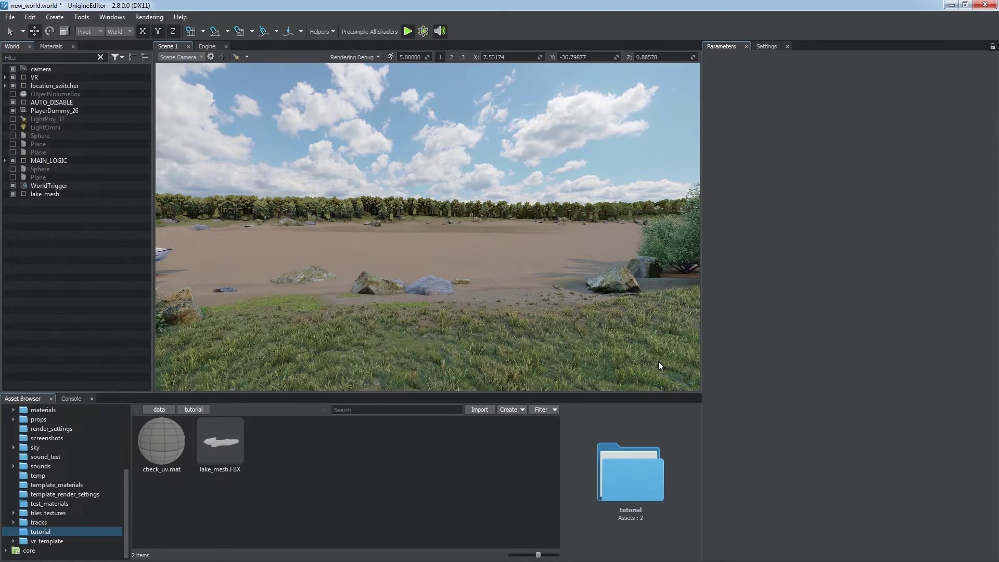
# Place lake_mesh.FBX on the grass and inspect its grid by switching the Object Wireframe helper on and off.
pyautogui.moveTo(246, 431); pyautogui.dragTo(490, 328)
pyautogui.press('q')
pyautogui.click(332, 31)
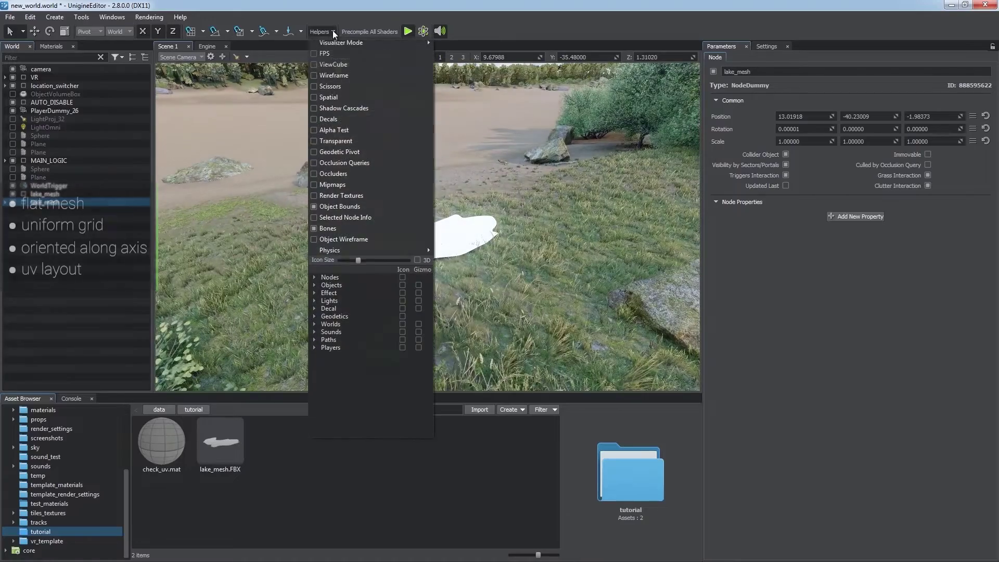
pyautogui.click(323, 239)
pyautogui.click(444, 235)
pyautogui.keyDown('alt'); pyautogui.moveTo(444, 235); pyautogui.dragTo(494, 282, button='right'); pyautogui.keyUp('alt')
pyautogui.keyDown('alt'); pyautogui.moveTo(494, 282); pyautogui.dragTo(436, 279); pyautogui.keyUp('alt')
pyautogui.click(328, 31)
pyautogui.click(343, 239)
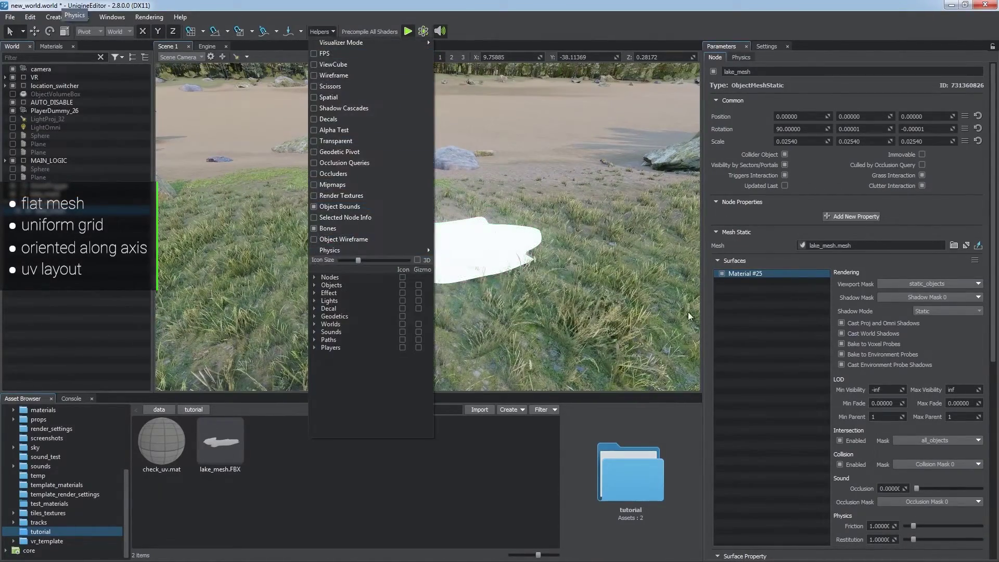
# Assign the check_uv material to the lake mesh's surface and inspect its UV layout.
pyautogui.scroll(-3, 722, 413)
pyautogui.write('check')
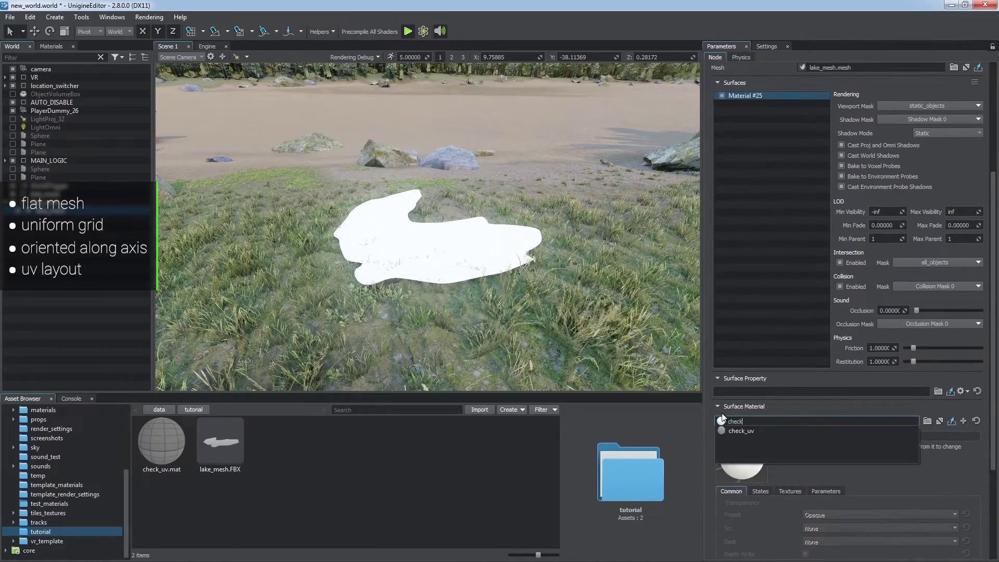
pyautogui.click(724, 430)
pyautogui.keyDown('alt'); pyautogui.moveTo(482, 280); pyautogui.dragTo(678, 285); pyautogui.keyUp('alt')
pyautogui.moveTo(678, 285); pyautogui.dragTo(448, 266, button='right')
# Create a water mesh object above the empty lake basin using lake_mesh.FBX as its mesh.
pyautogui.rightClick(461, 252)
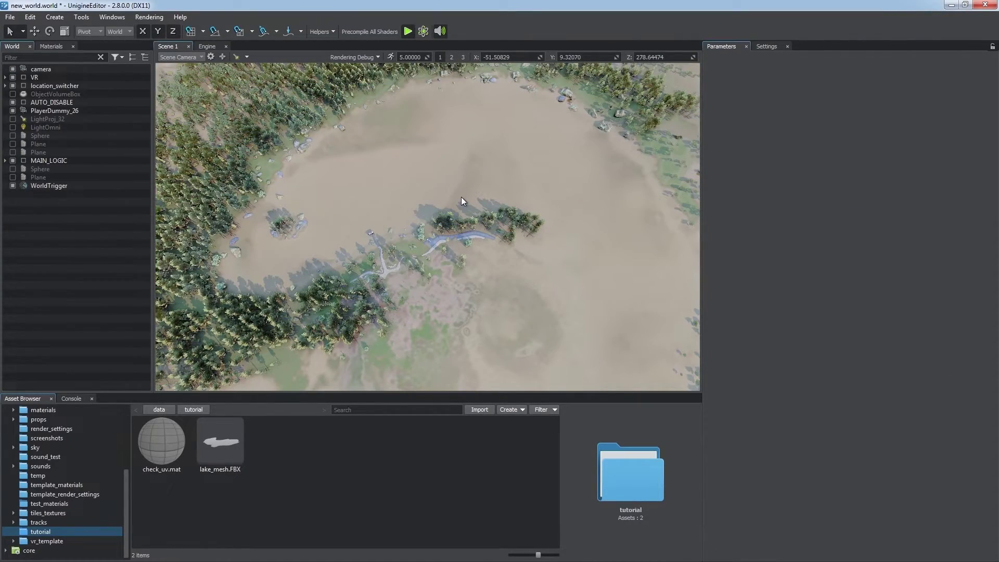
pyautogui.rightClick(461, 197)
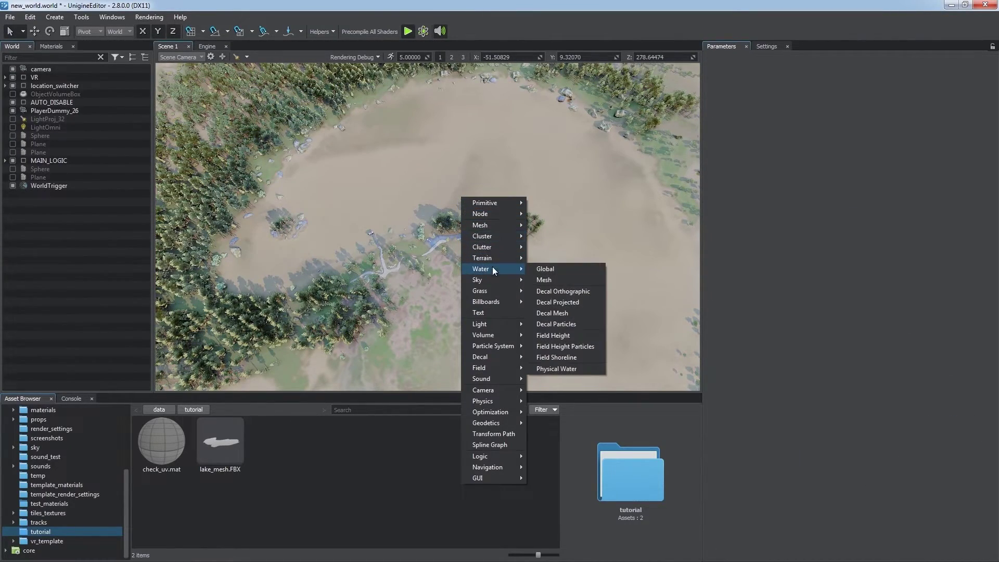
pyautogui.click(553, 279)
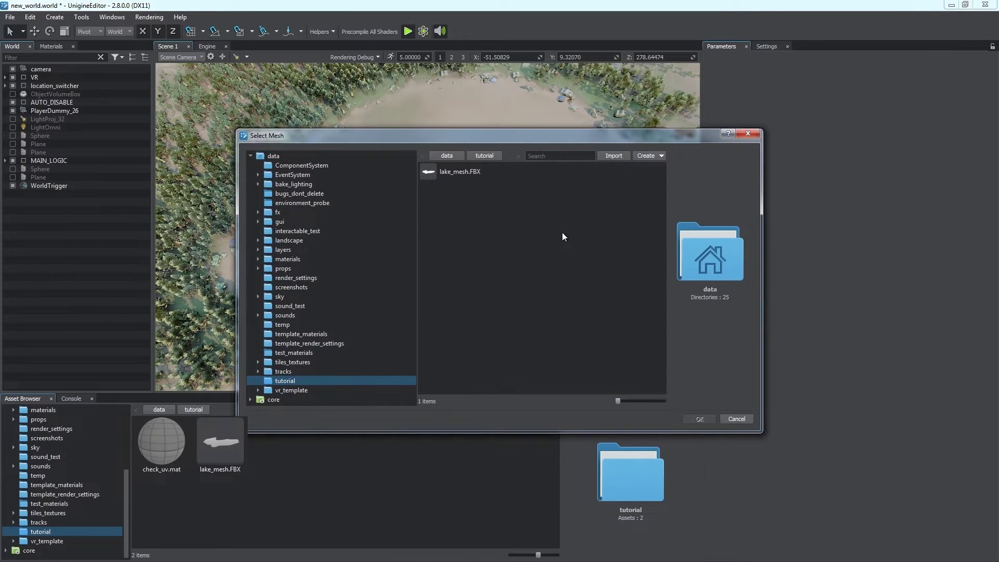
pyautogui.click(472, 176)
pyautogui.rightClick(471, 174)
pyautogui.click(486, 192)
pyautogui.click(473, 173)
pyautogui.click(698, 420)
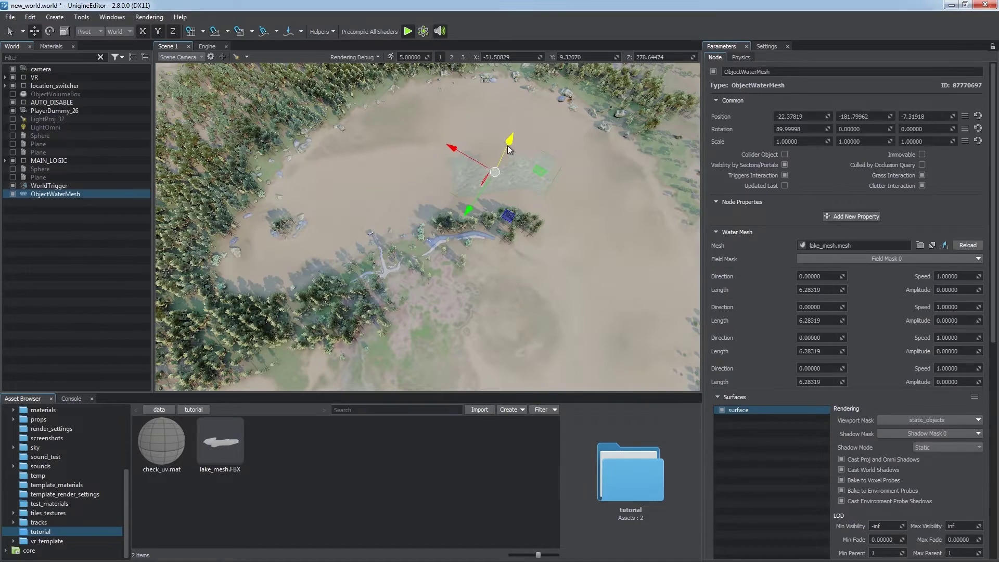
# Position the lake-shaped water mesh over the lake basin and scale it uniformly to about 4.45.
pyautogui.press('w')
pyautogui.moveTo(498, 169); pyautogui.dragTo(470, 190)
pyautogui.press('q')
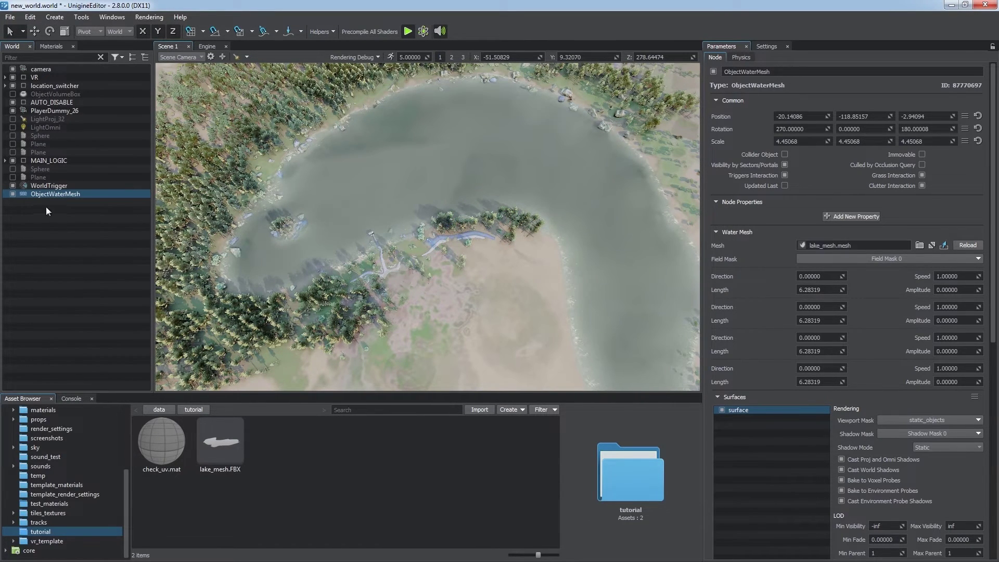
# Hide the lake-shaped water mesh and create a 500 by 500 plane with 100 segments over the lake.
pyautogui.click(13, 194)
pyautogui.rightClick(363, 179)
pyautogui.moveTo(374, 184)
pyautogui.click(440, 205)
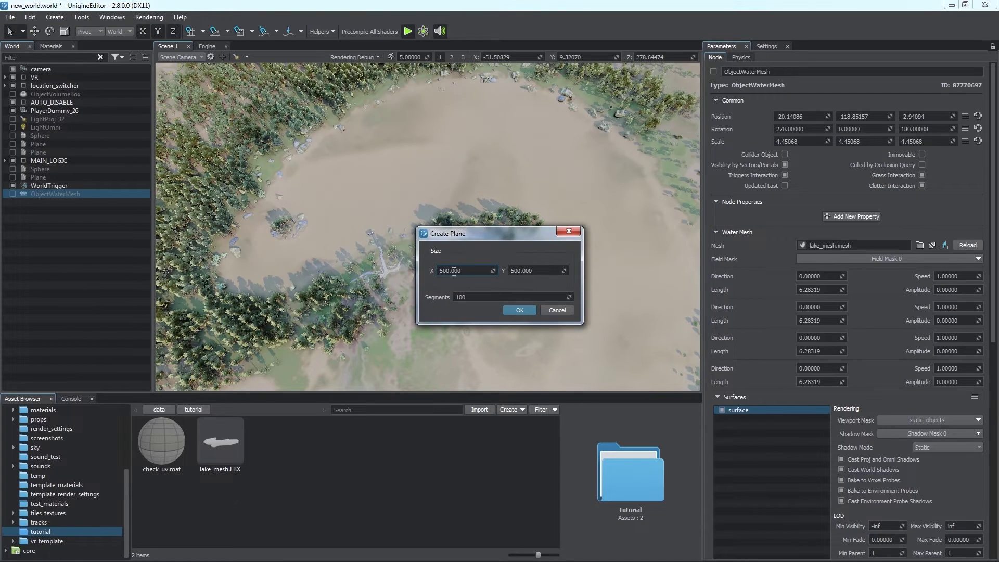
pyautogui.click(512, 310)
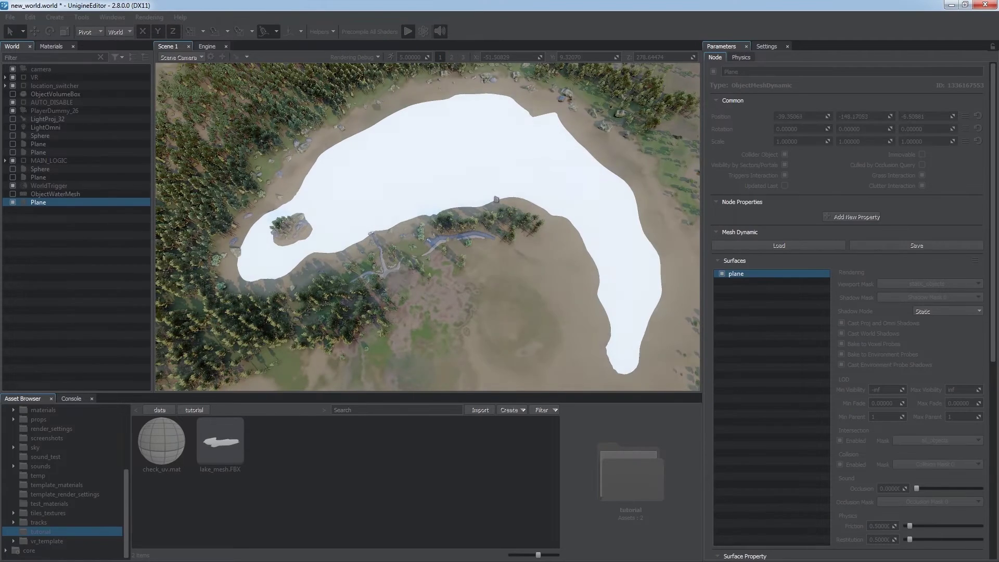
# Export the plane as a mesh asset with its position reset to the origin, and delete the plane.
pyautogui.click(977, 116)
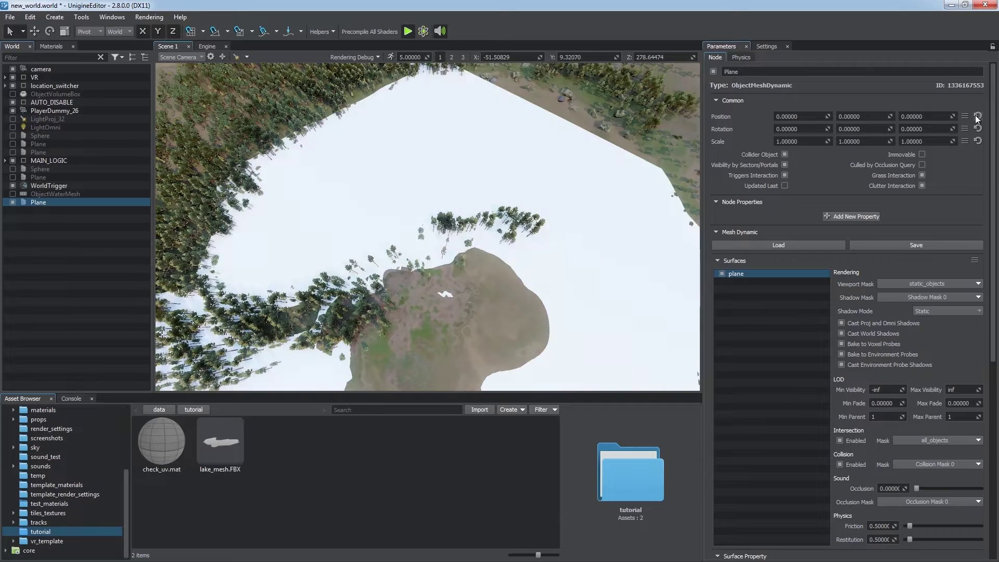
pyautogui.rightClick(554, 258)
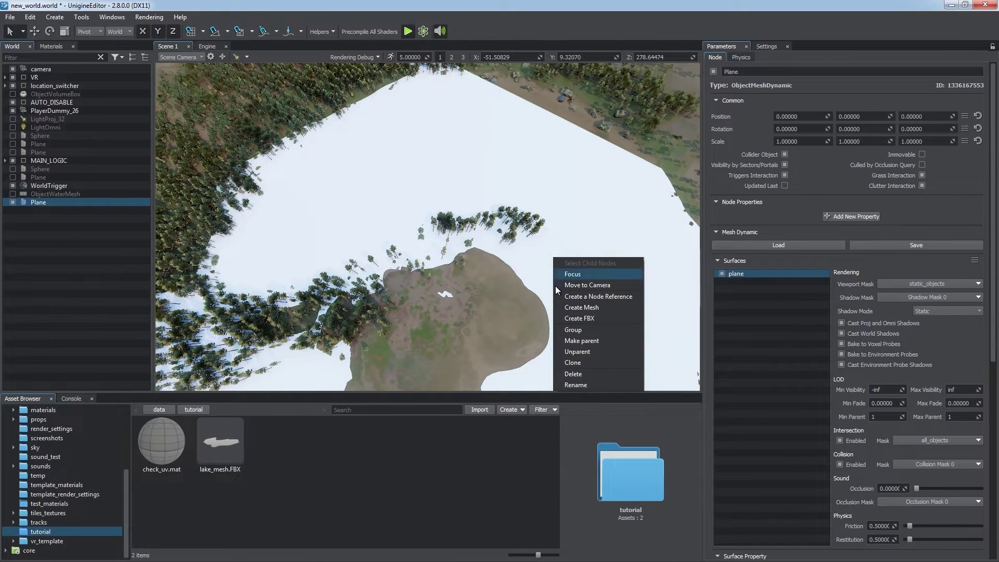
pyautogui.click(566, 307)
pyautogui.rightClick(565, 310)
pyautogui.click(585, 417)
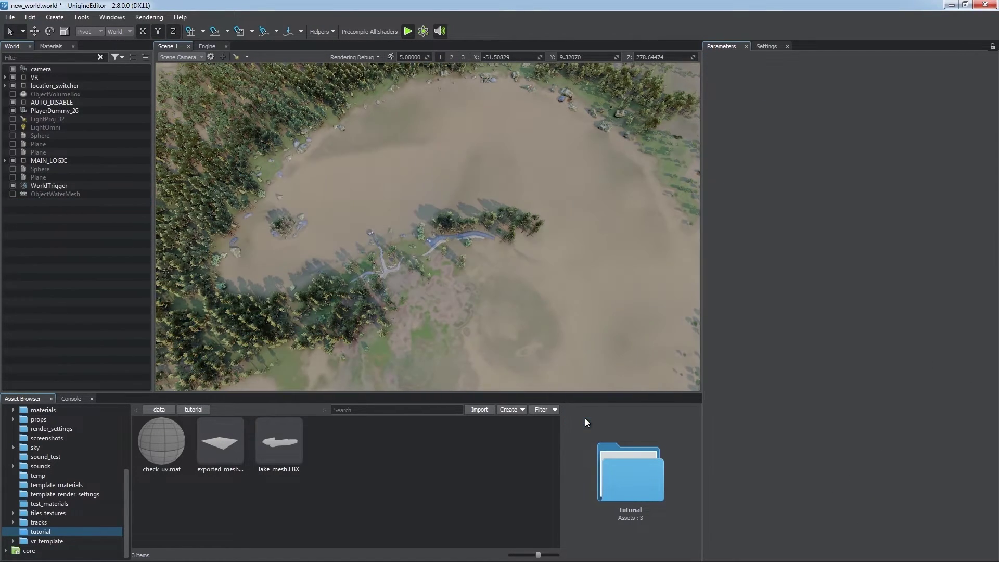
# Create a second water mesh object from exported_mesh.mesh and position it over the lake basin.
pyautogui.rightClick(443, 182)
pyautogui.moveTo(479, 254)
pyautogui.click(542, 264)
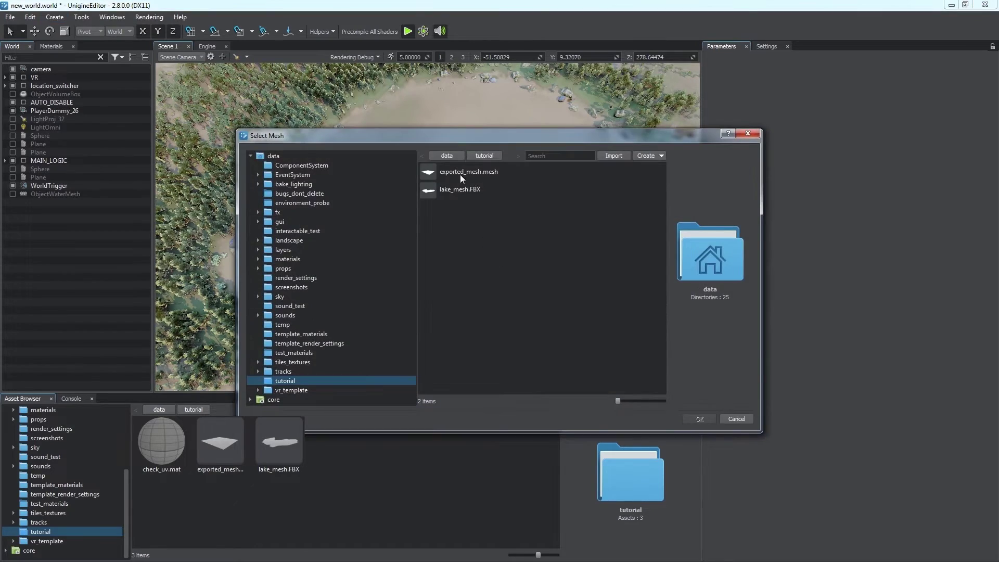
pyautogui.click(460, 170)
pyautogui.click(687, 412)
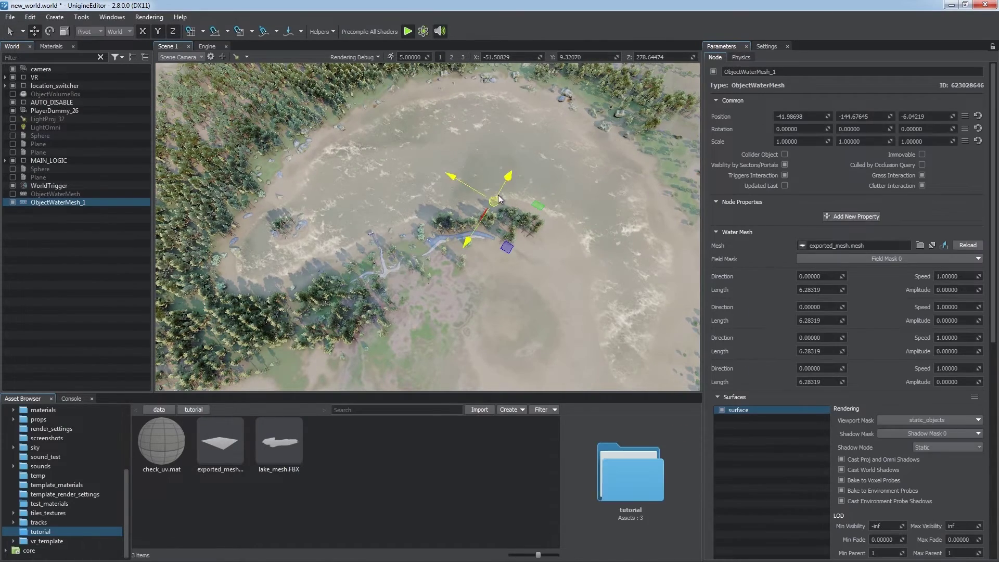
pyautogui.moveTo(497, 194); pyautogui.dragTo(499, 190)
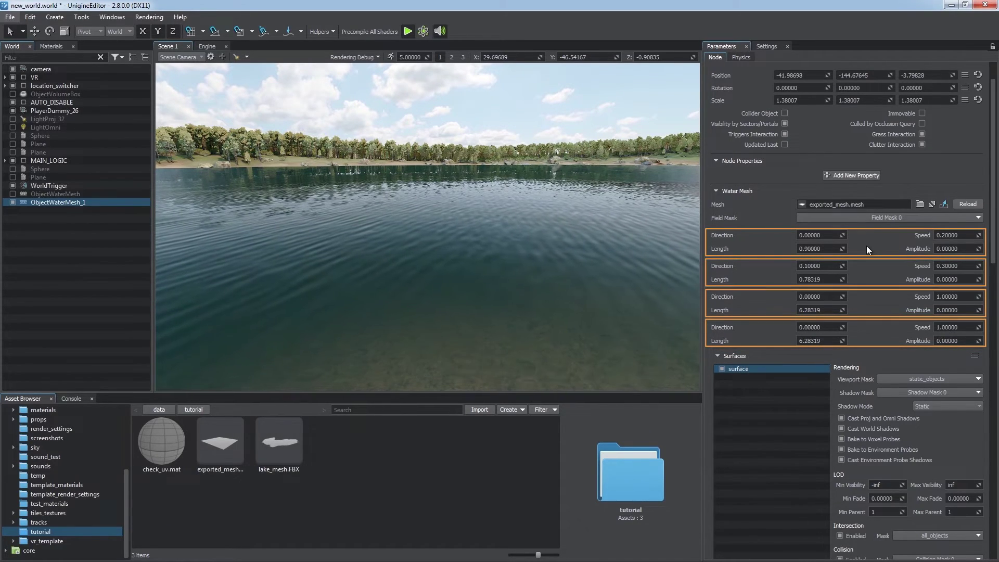
# Set the Amplitude of the second water mesh's first and second waves to 0.9.
pyautogui.moveTo(978, 249)
pyautogui.mouseDown()
pyautogui.moveTo(5, 229)
pyautogui.moveTo(81, 255)
pyautogui.moveTo(992, 249)
pyautogui.moveTo(995, 238)
pyautogui.mouseUp()
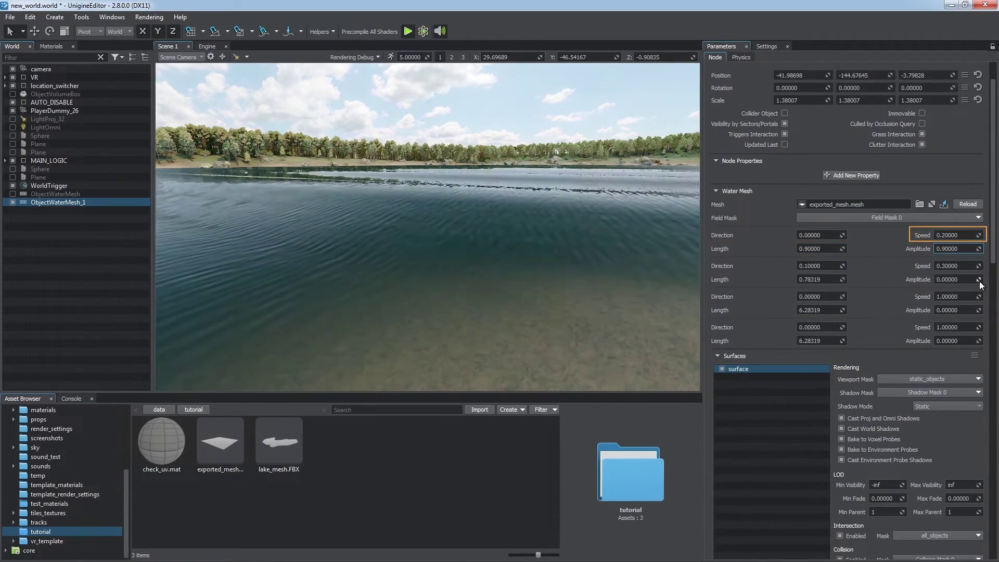
pyautogui.moveTo(979, 280); pyautogui.dragTo(11, 239)
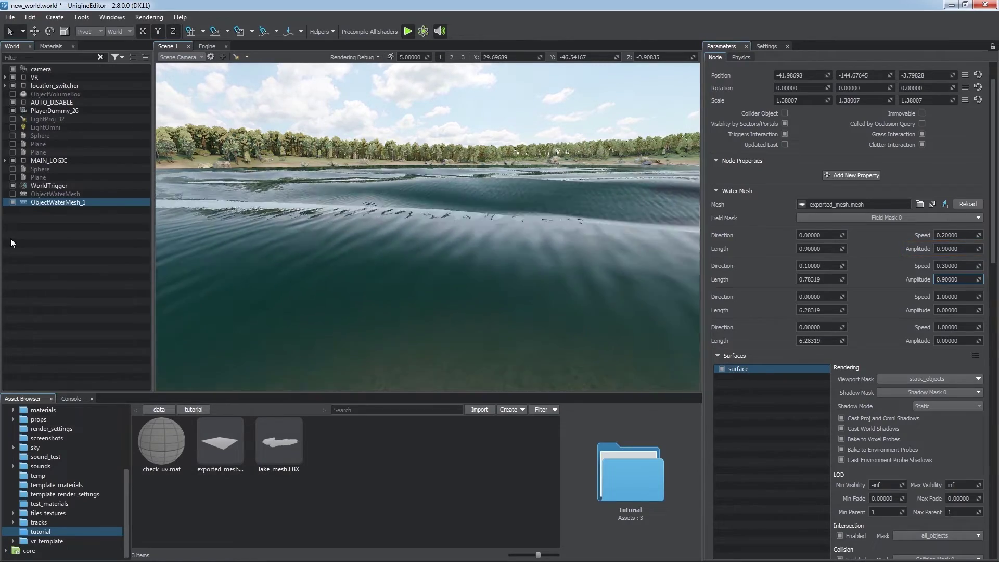
# Inspect how the waves deform the water mesh's polygons by switching the Object Wireframe helper on and off.
pyautogui.click(323, 32)
pyautogui.click(344, 238)
pyautogui.click(332, 32)
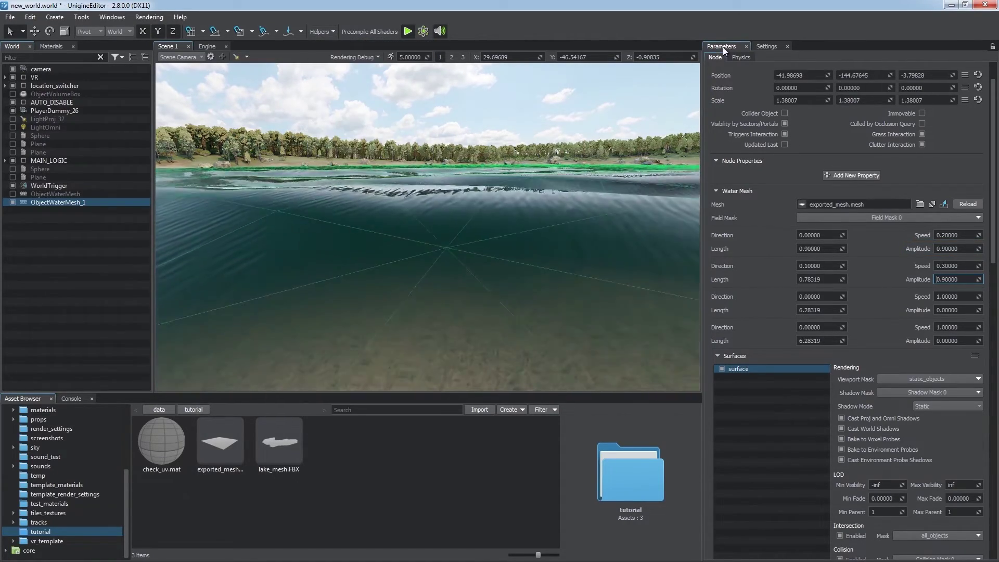
pyautogui.click(871, 270)
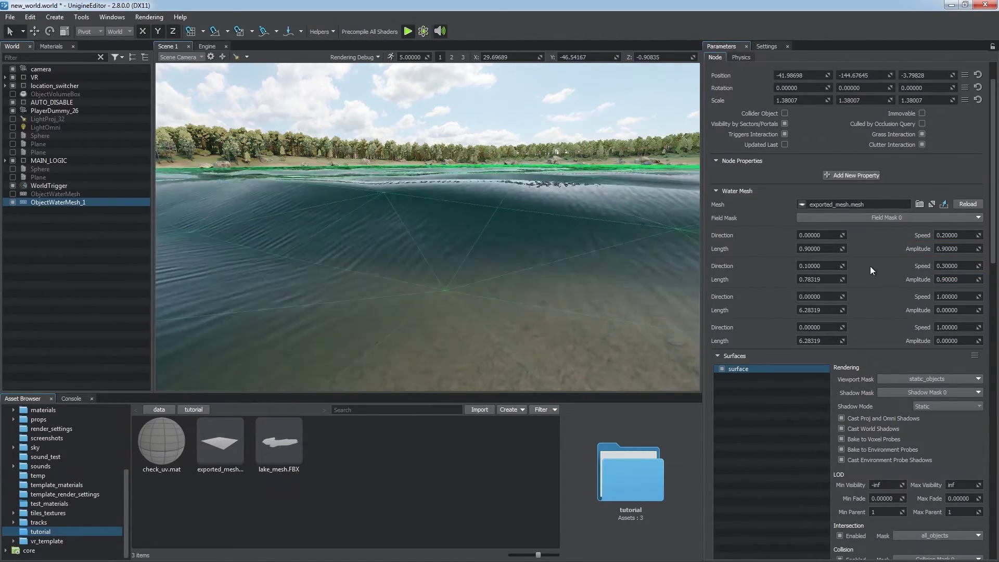
pyautogui.click(316, 35)
pyautogui.click(331, 239)
pyautogui.click(331, 37)
# Try adjusting the Waves Radius of the water_mesh_base_0 material.
pyautogui.moveTo(991, 199); pyautogui.dragTo(987, 321)
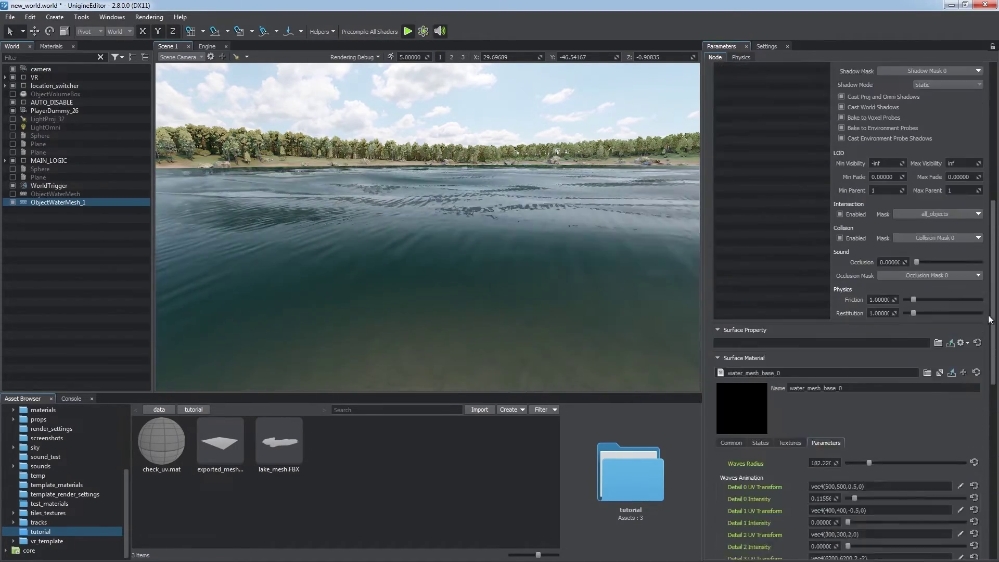
pyautogui.scroll(-3, 989, 324)
pyautogui.moveTo(869, 325)
pyautogui.mouseDown()
pyautogui.moveTo(854, 329)
pyautogui.moveTo(872, 324)
pyautogui.mouseUp()
# Reduce the water mesh's wave amplitude to calm the lake, and examine the surface from the shore.
pyautogui.moveTo(992, 333); pyautogui.dragTo(991, 200)
pyautogui.moveTo(962, 171); pyautogui.dragTo(899, 166)
pyautogui.scroll(-5, 990, 314)
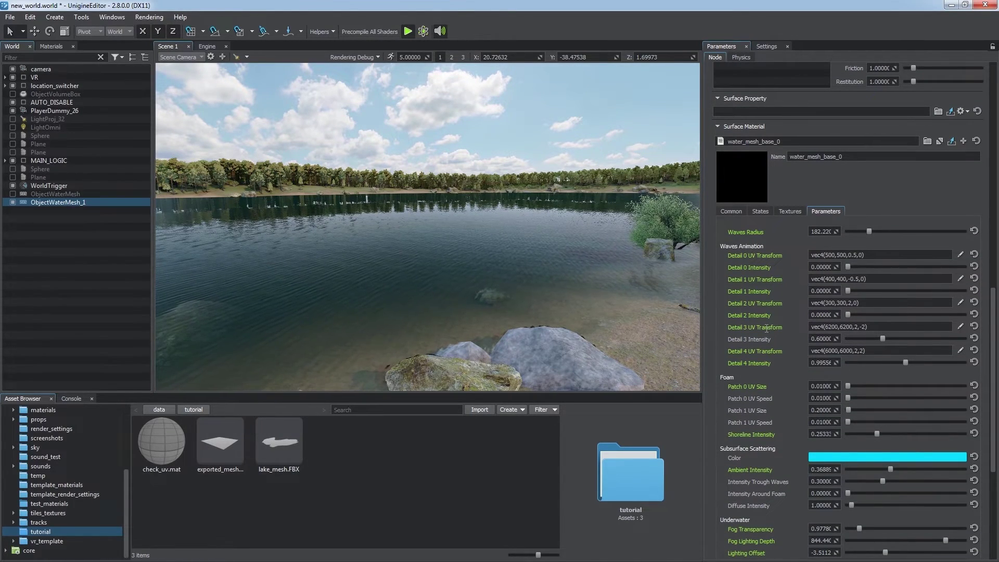
pyautogui.moveTo(668, 331)
pyautogui.mouseDown(button='right')
pyautogui.moveTo(676, 324)
pyautogui.moveTo(664, 335)
pyautogui.mouseUp(button='right')
pyautogui.press('w')
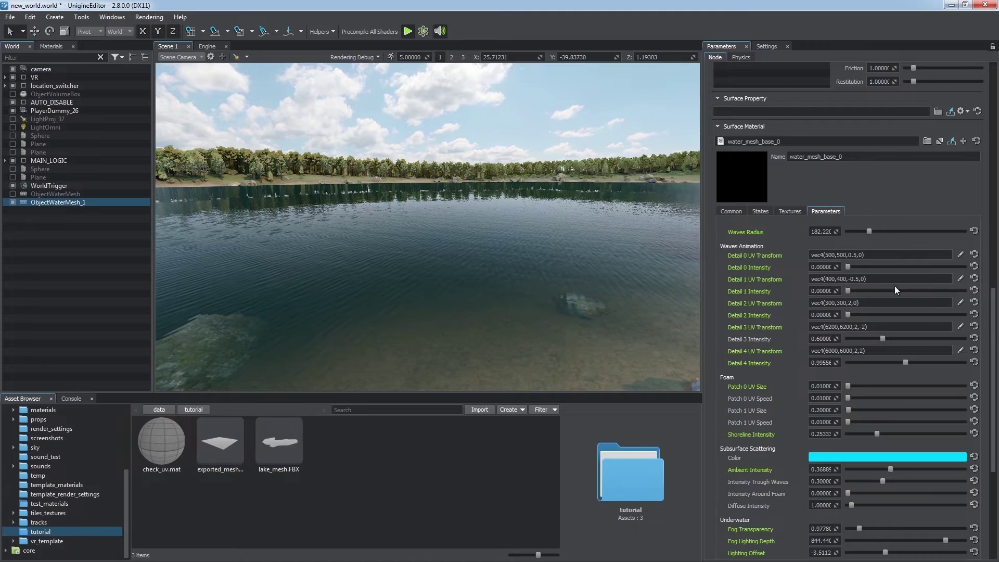
# Turn off Additional Details for the water_mesh_base_0 material, set Detail 0 Intensity to about 0.12, and try adjusting Detail 1 Intensity.
pyautogui.click(761, 212)
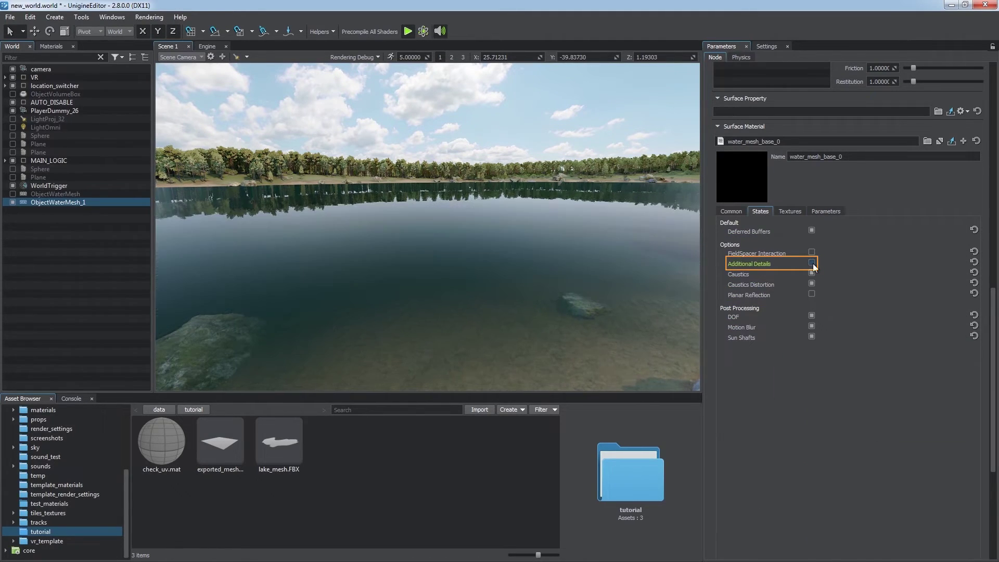
pyautogui.click(835, 212)
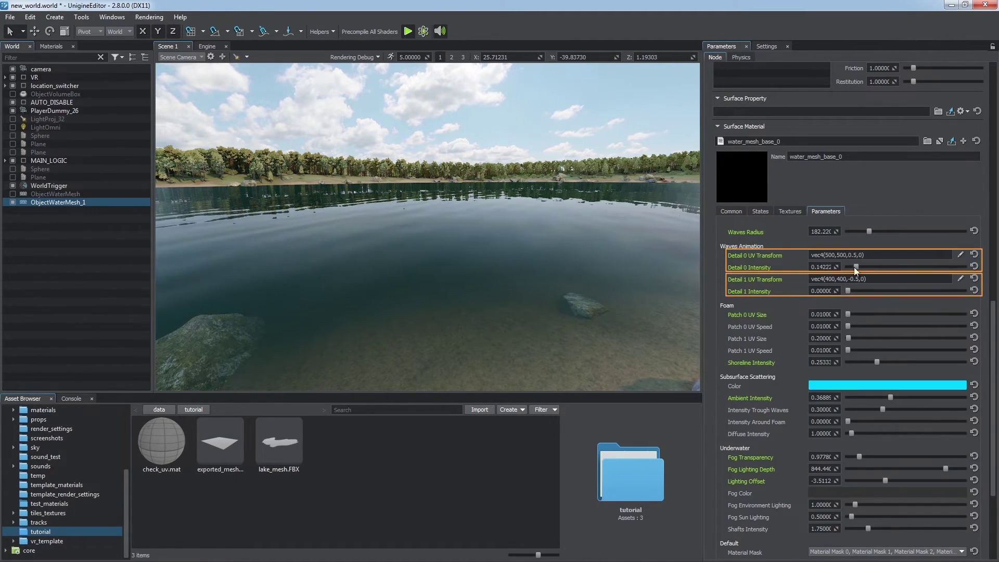
pyautogui.moveTo(854, 267); pyautogui.dragTo(853, 268)
pyautogui.moveTo(848, 289); pyautogui.dragTo(857, 286)
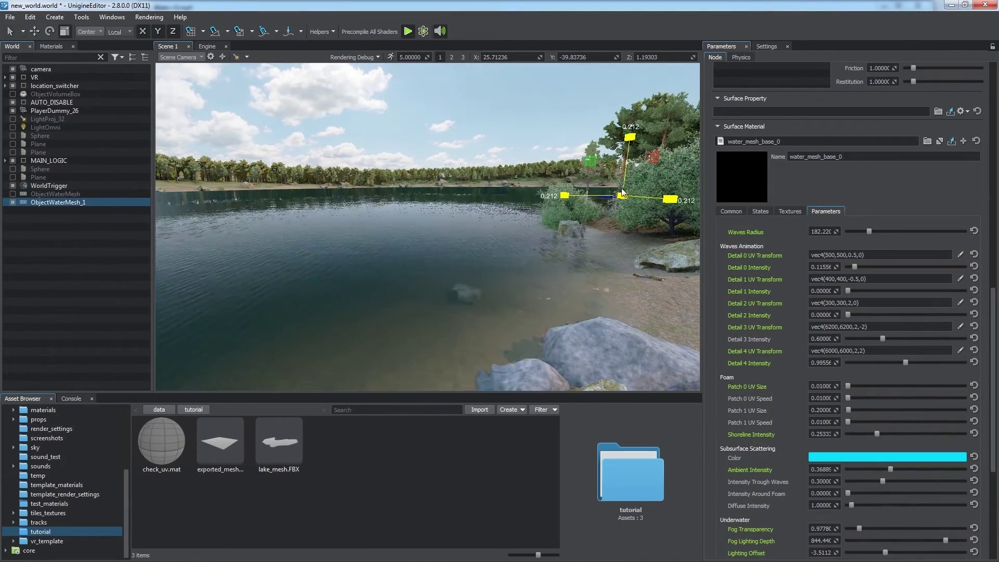
# Scale the lake's water mesh uniformly along all three axes in the scene.
pyautogui.moveTo(624, 190)
pyautogui.mouseDown()
pyautogui.moveTo(609, 215)
pyautogui.moveTo(610, 176)
pyautogui.mouseUp()
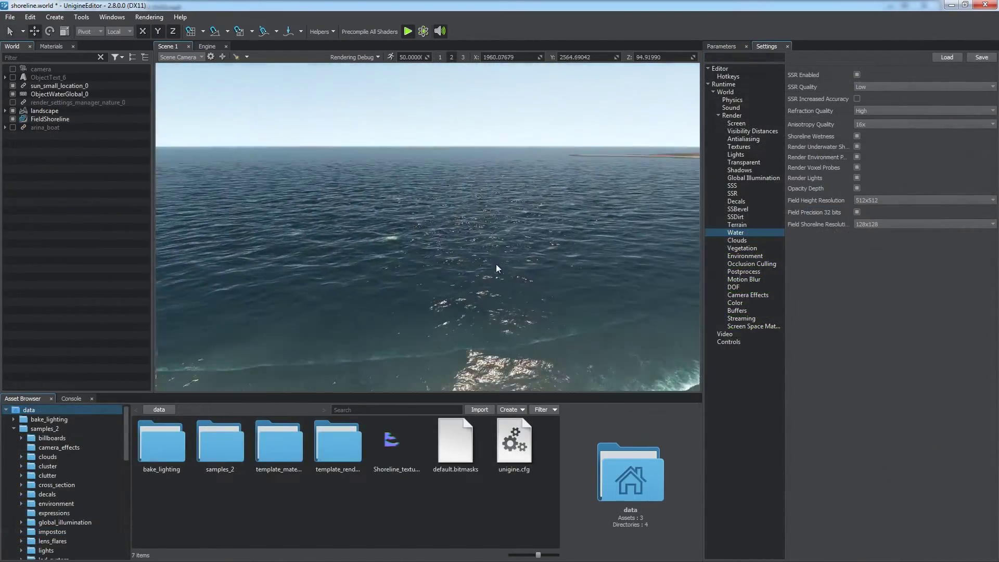
# Examine the global water of the shoreline world from high above the sea and from close to the wave surface.
pyautogui.press('e')
pyautogui.moveTo(496, 264); pyautogui.dragTo(518, 276, button='right')
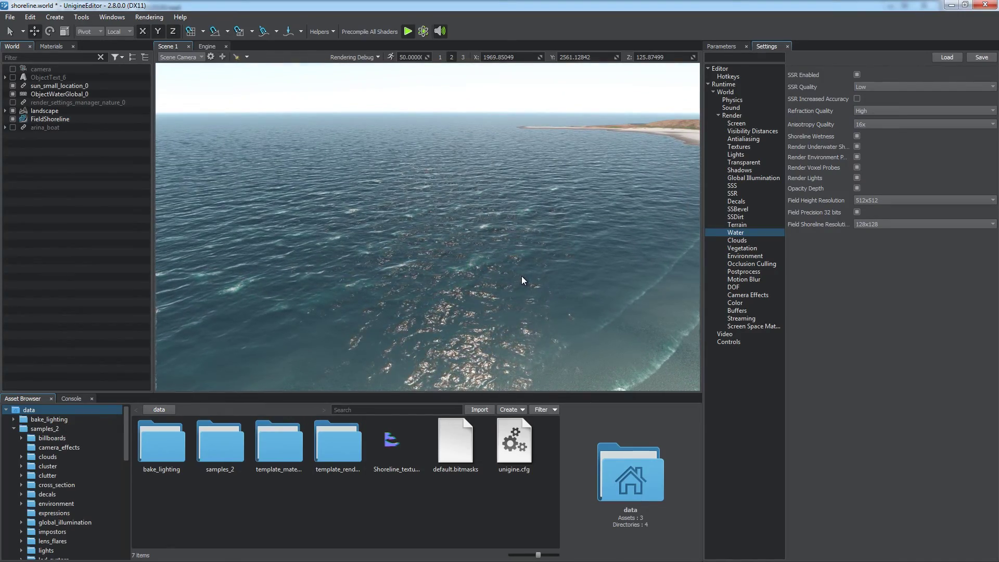
pyautogui.moveTo(529, 268); pyautogui.dragTo(506, 213, button='right')
pyautogui.press('w')
pyautogui.press('1')
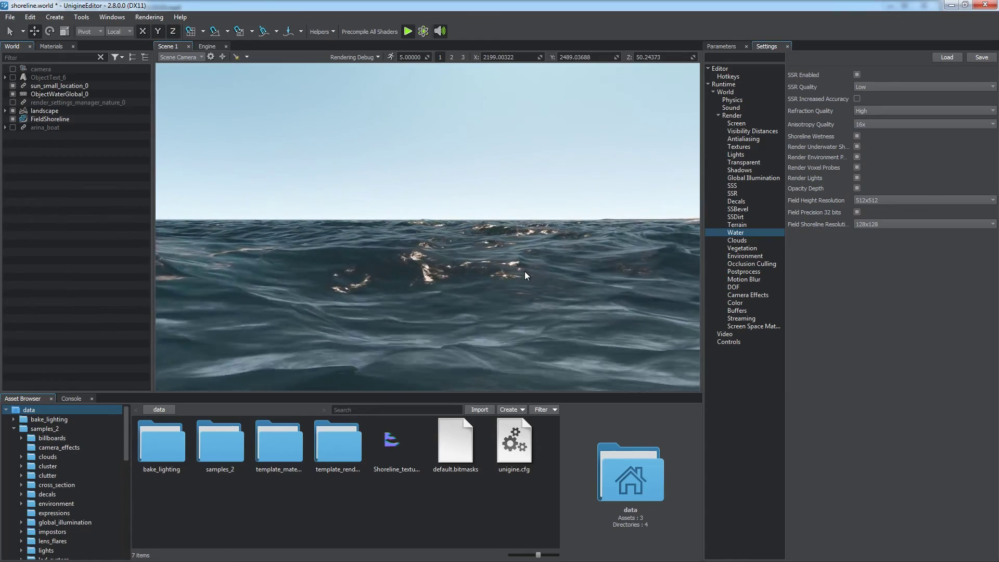